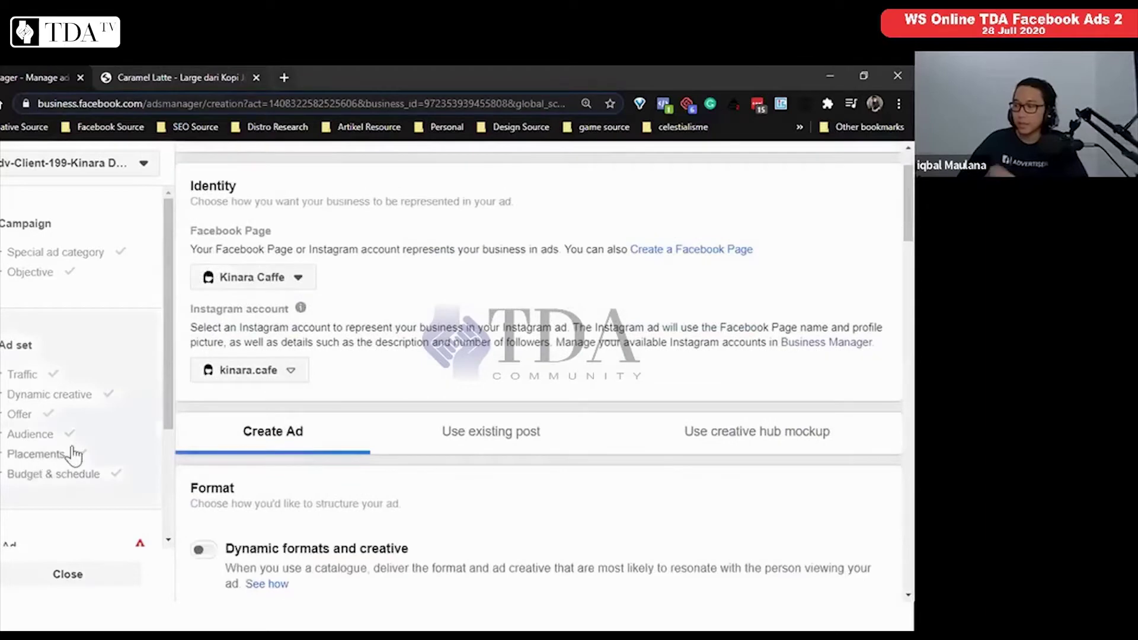
{"action": "left_click", "coordinate": [67, 453]}
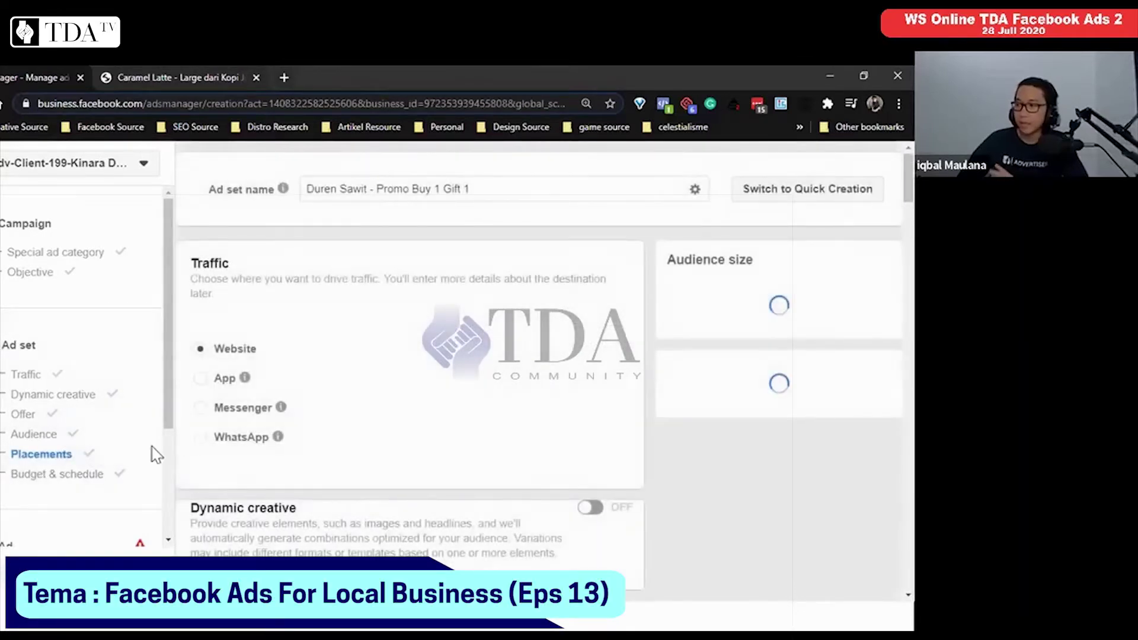
{"action": "scroll", "coordinate": [59, 414], "scroll_direction": "down", "scroll_amount": 3}
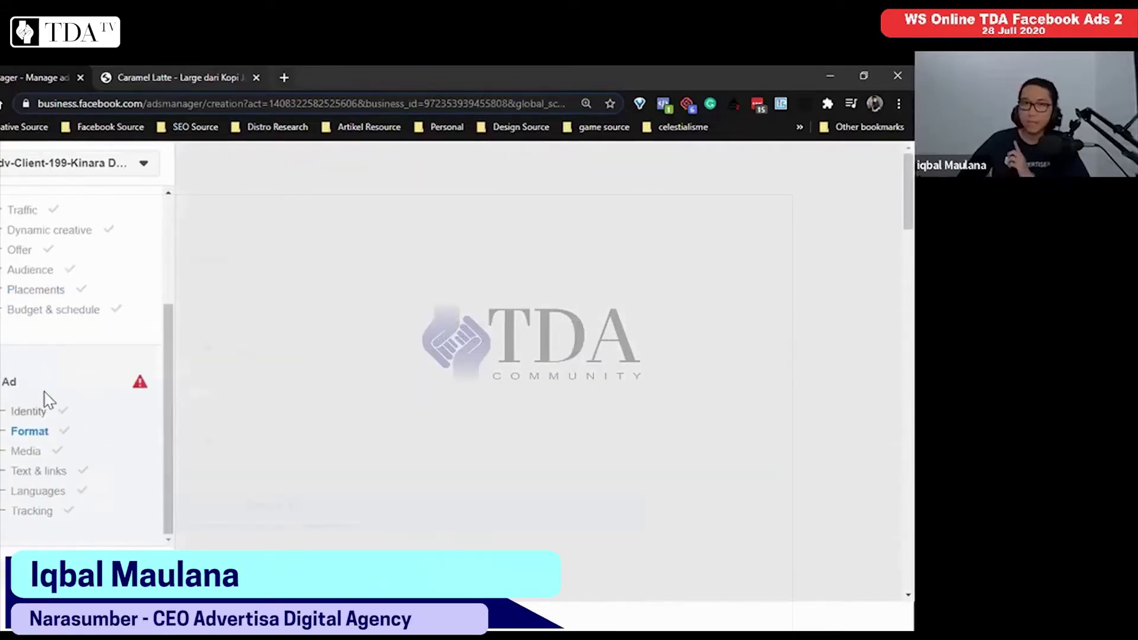
{"action": "scroll", "coordinate": [343, 339], "scroll_direction": "down", "scroll_amount": 5}
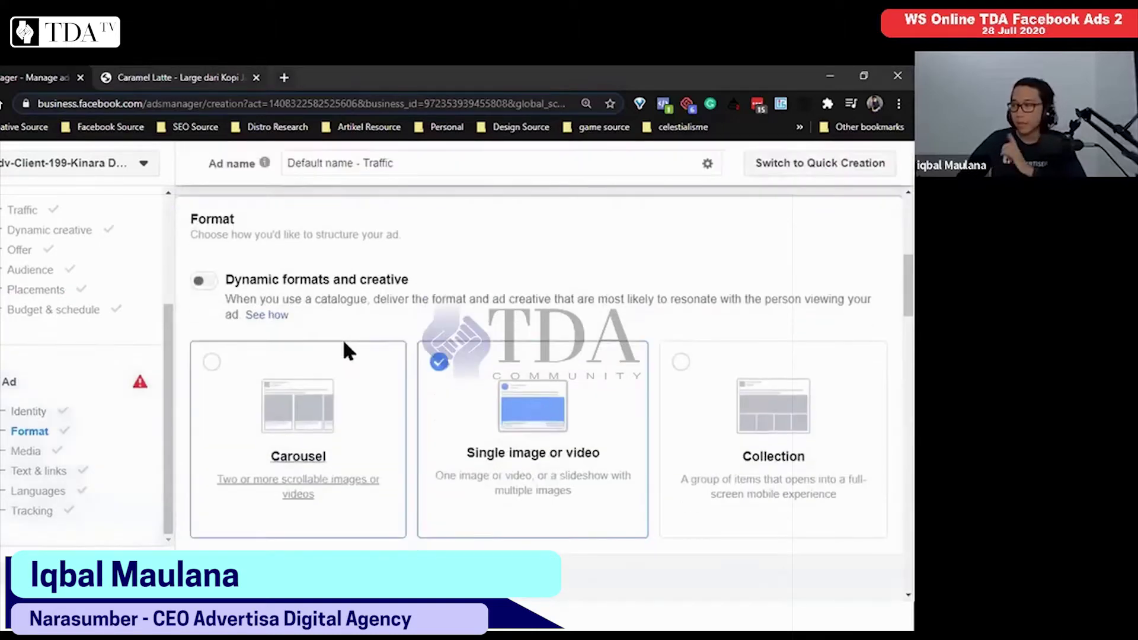
Rename the ad from its default name to "Traffic - Go Food Kopi karamel".
{"action": "scroll", "coordinate": [342, 339], "scroll_direction": "up", "scroll_amount": 3}
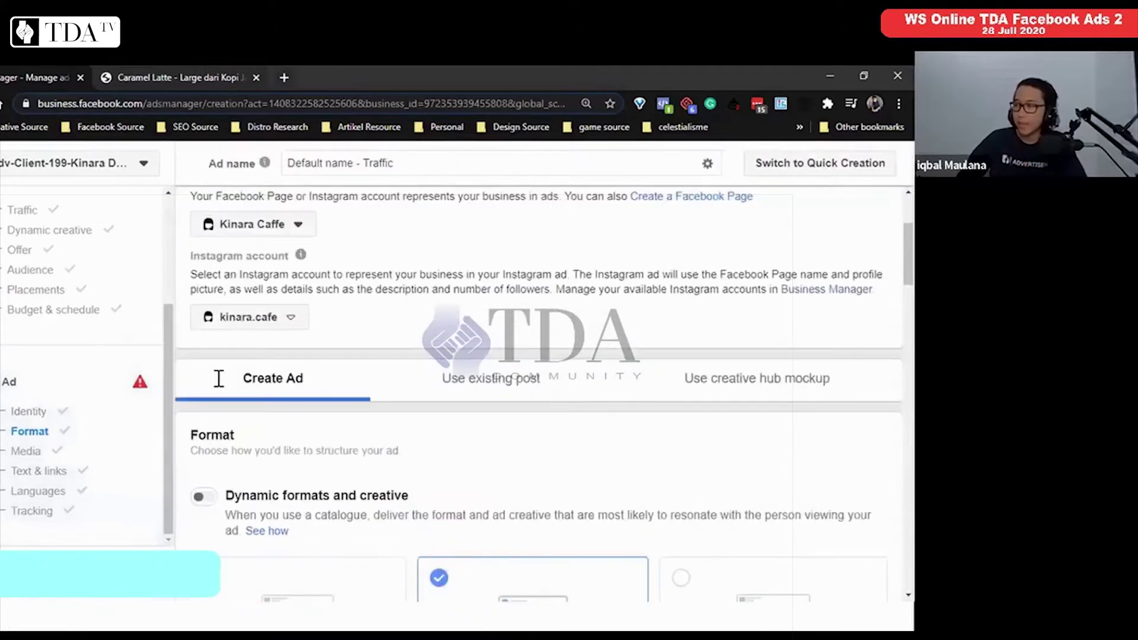
{"action": "scroll", "coordinate": [302, 368], "scroll_direction": "up", "scroll_amount": 2}
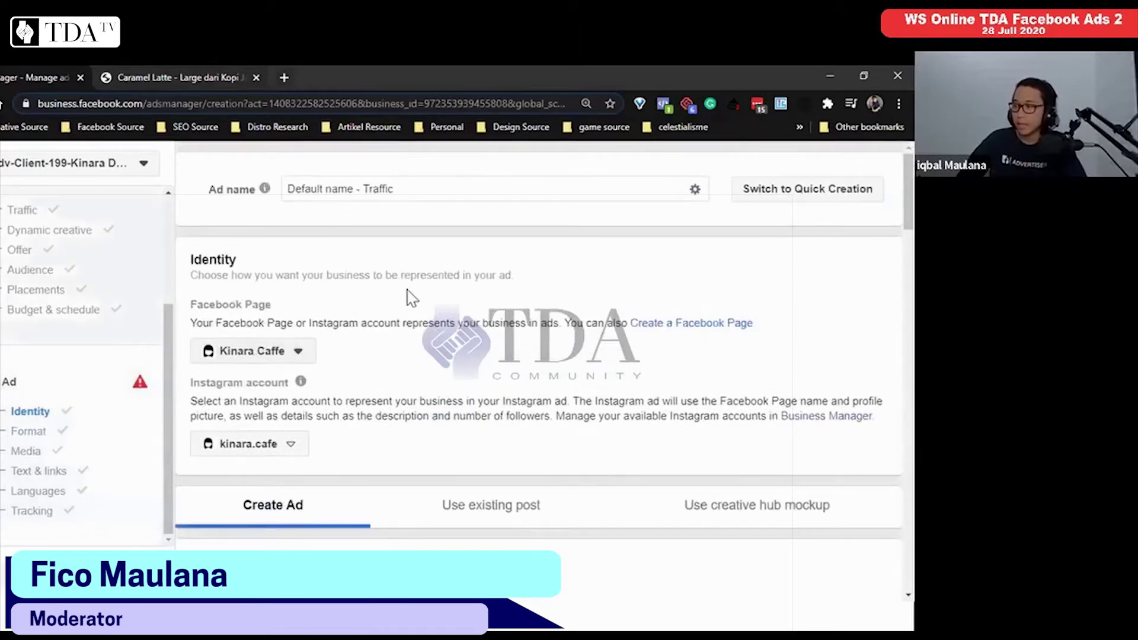
{"action": "left_click", "coordinate": [418, 190]}
{"action": "key", "text": "BackSpace"}
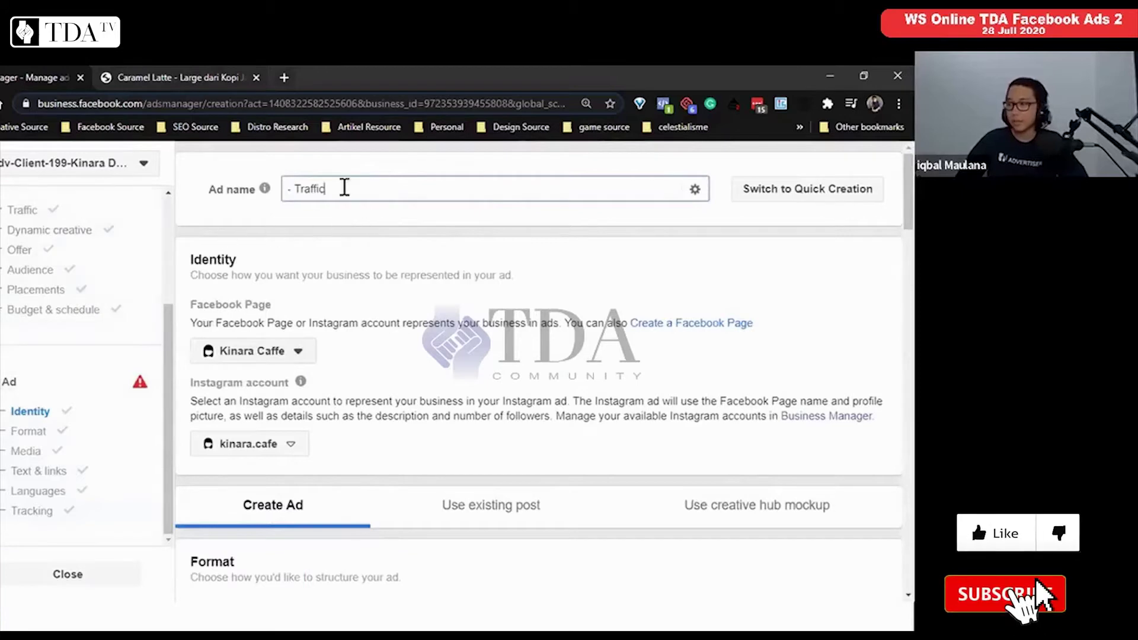
{"action": "left_click", "coordinate": [343, 187]}
{"action": "type", "text": "- Go Food"}
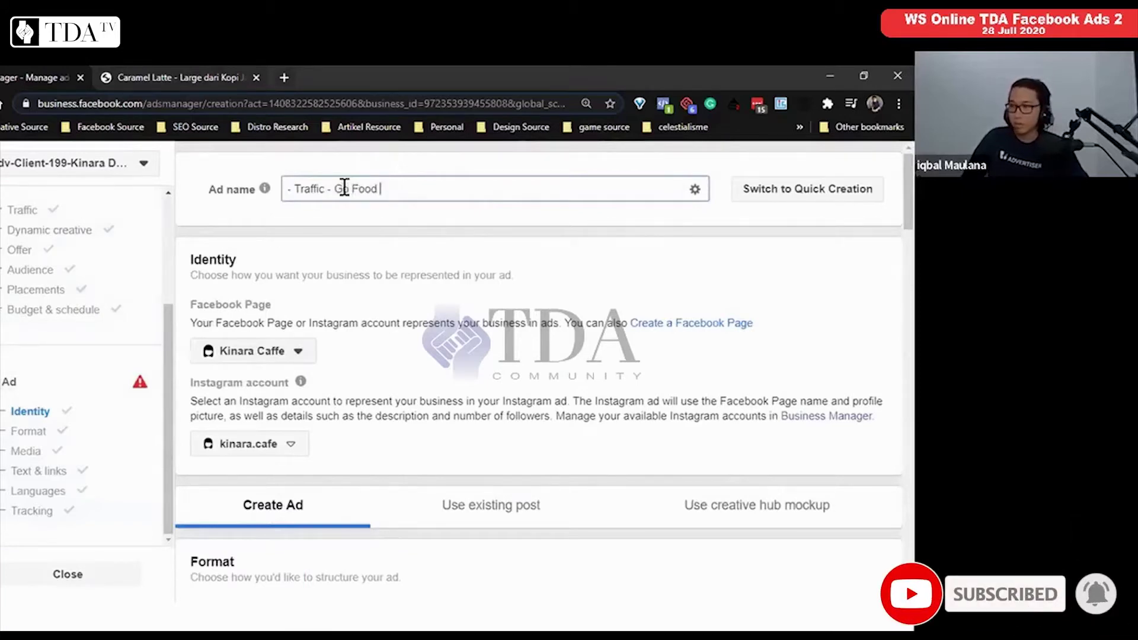
{"action": "type", "text": " Kopi kaar"}
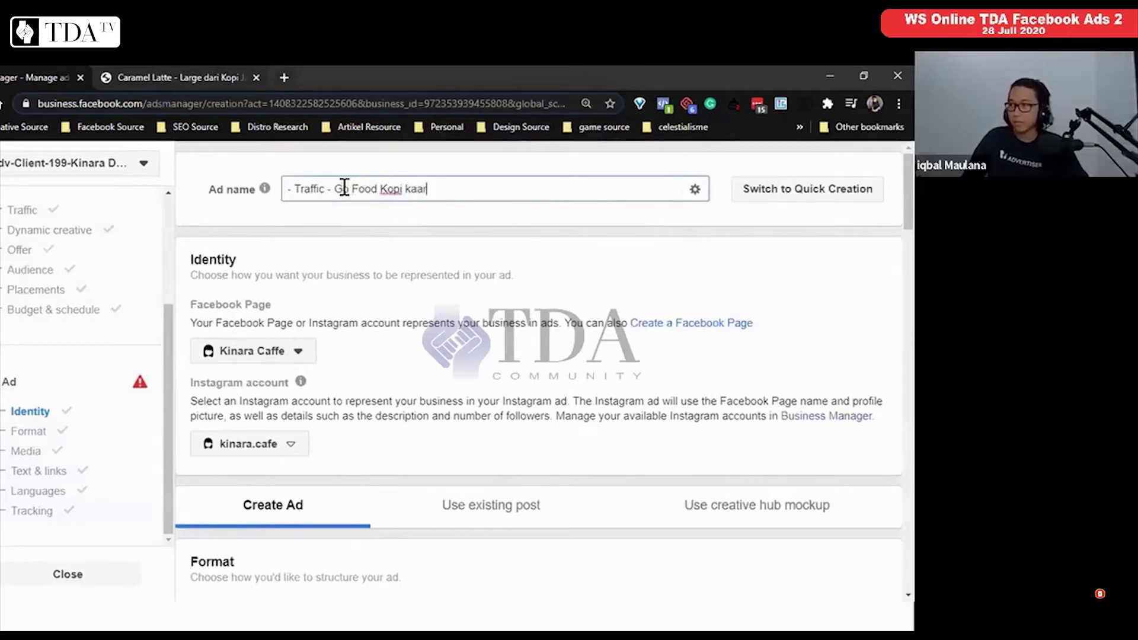
{"action": "key", "text": "BackSpace"}
{"action": "type", "text": "ramel"}
{"action": "left_click", "coordinate": [295, 188]}
{"action": "key", "text": "BackSpace"}
{"action": "key", "text": "BackSpace"}
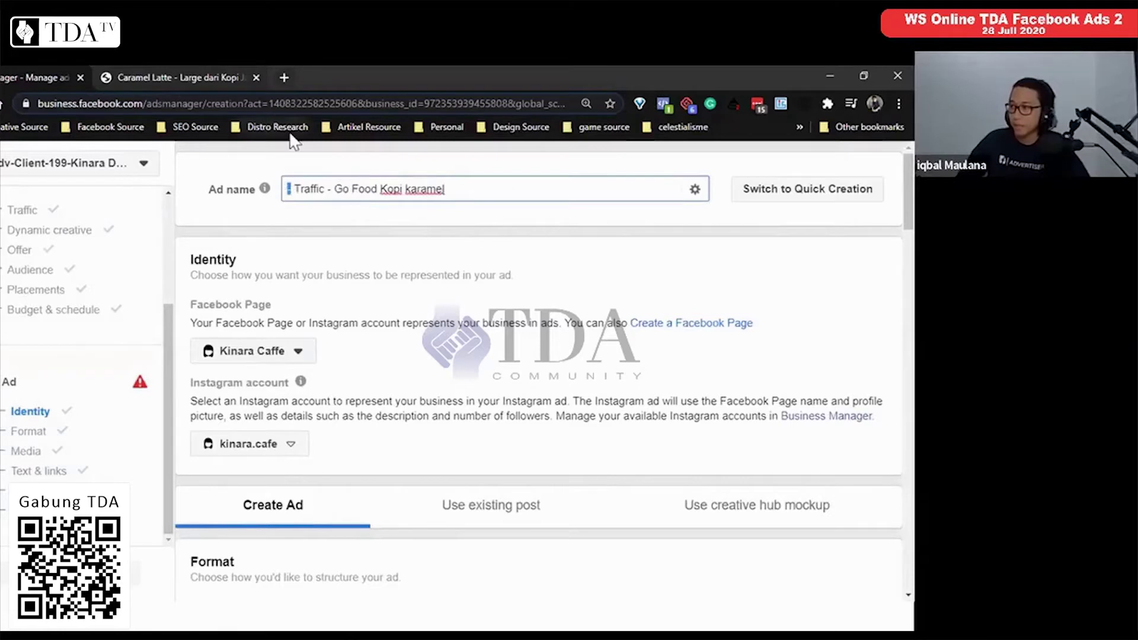
{"action": "key", "text": "BackSpace"}
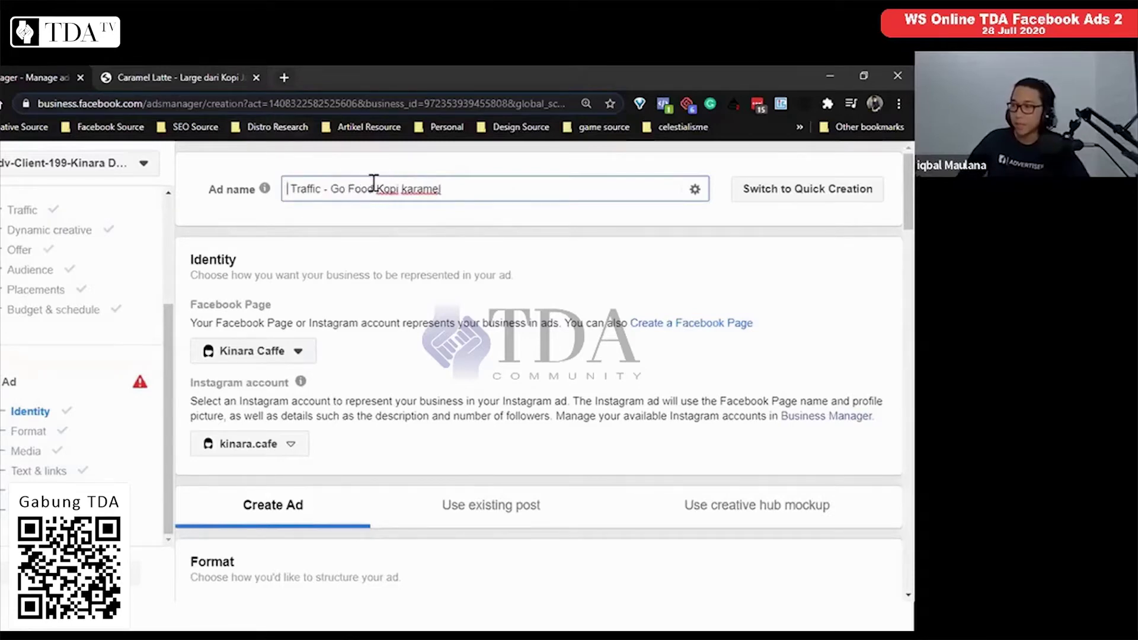
Review the ad's identity accounts, ad creation options, format choices and Instant Experience option down to the media section.
{"action": "scroll", "coordinate": [380, 228], "scroll_direction": "down", "scroll_amount": 1}
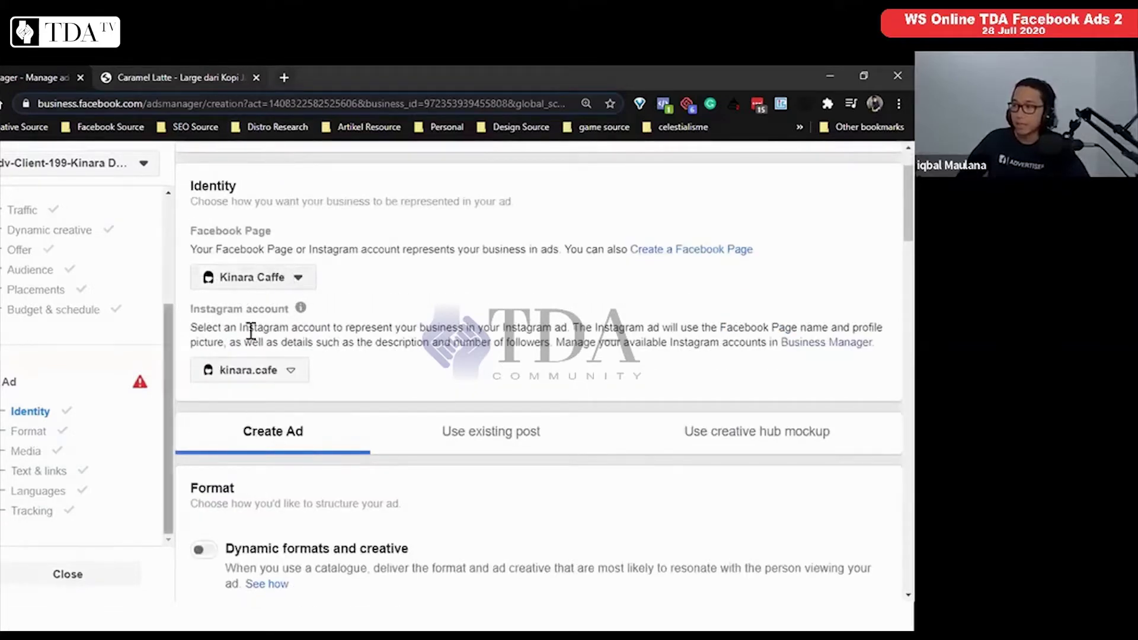
{"action": "scroll", "coordinate": [405, 381], "scroll_direction": "down", "scroll_amount": 1}
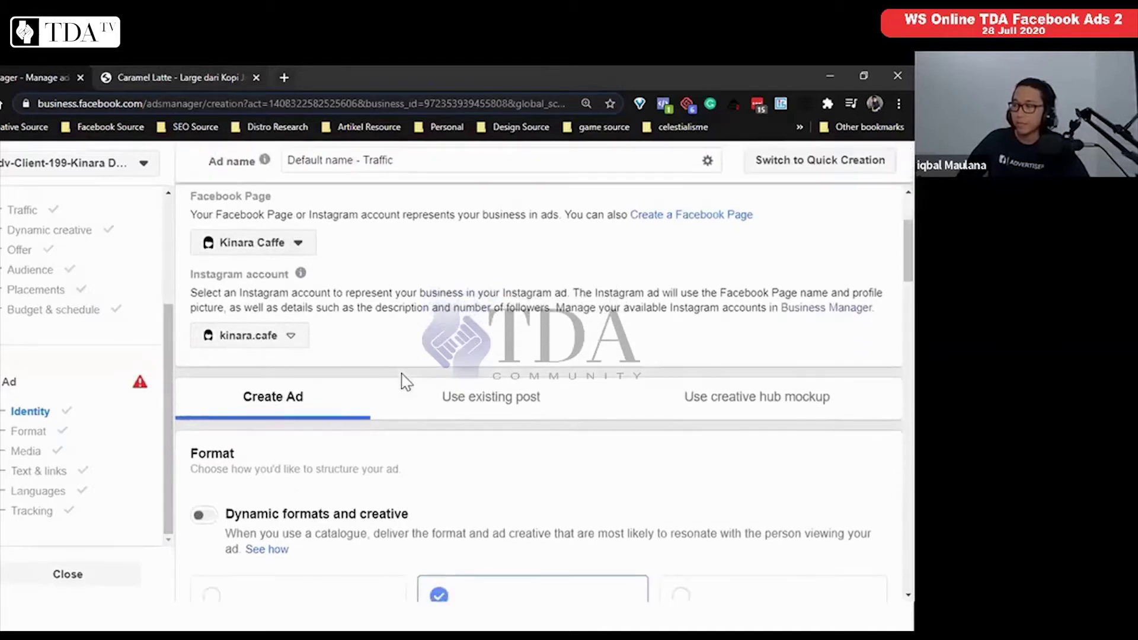
{"action": "scroll", "coordinate": [294, 275], "scroll_direction": "down", "scroll_amount": 3}
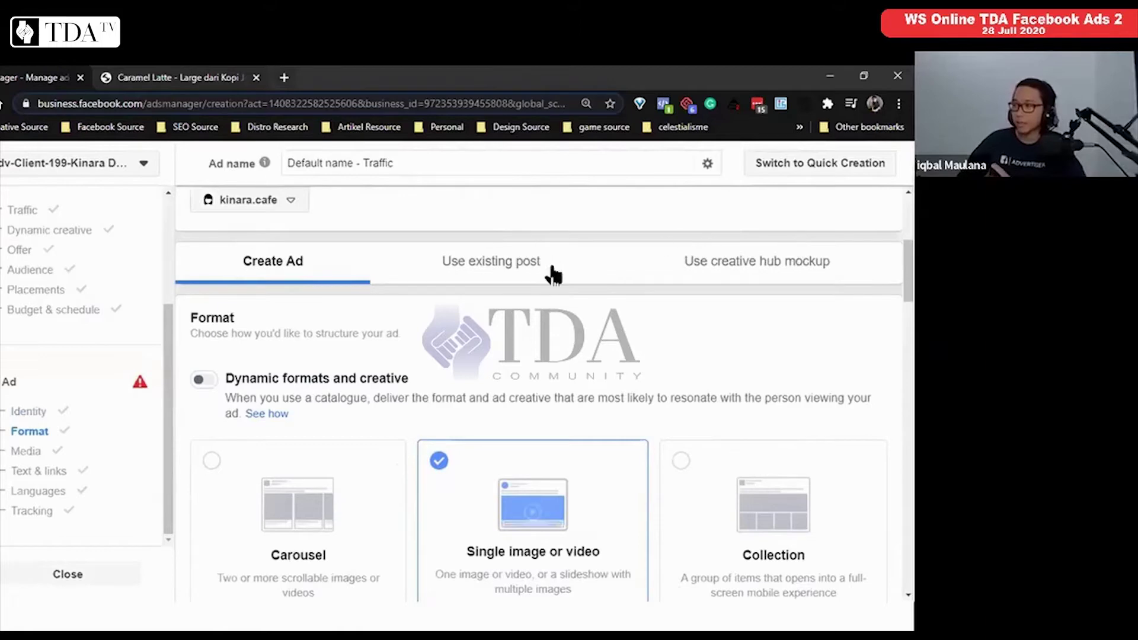
{"action": "scroll", "coordinate": [351, 316], "scroll_direction": "down", "scroll_amount": 1}
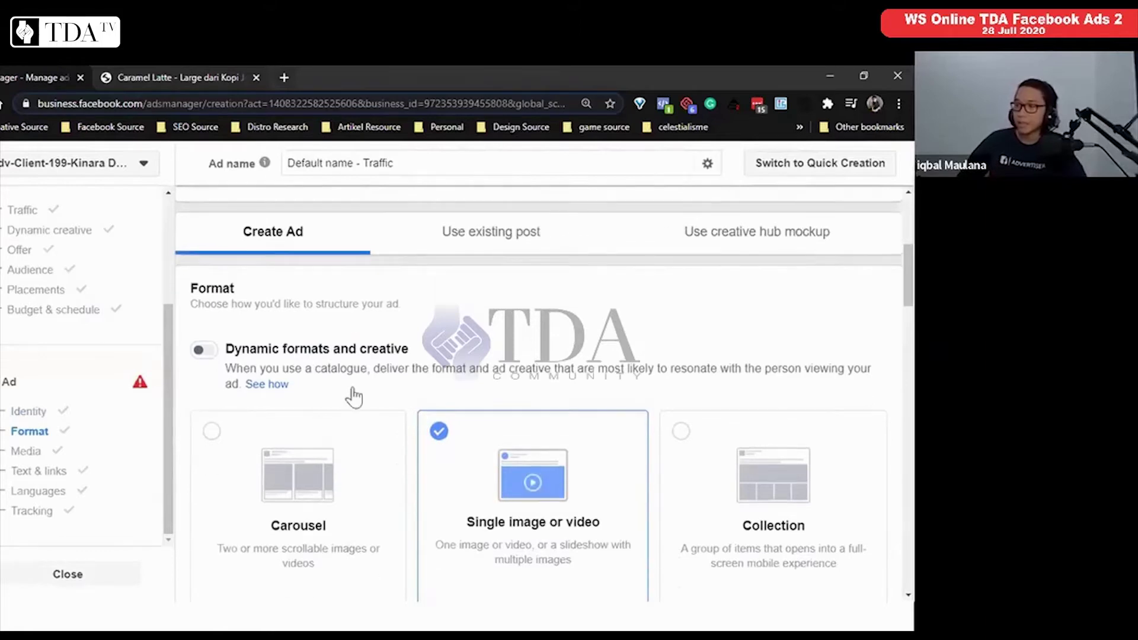
{"action": "scroll", "coordinate": [363, 345], "scroll_direction": "down", "scroll_amount": 2}
{"action": "scroll", "coordinate": [367, 343], "scroll_direction": "up", "scroll_amount": 1}
{"action": "scroll", "coordinate": [367, 343], "scroll_direction": "down", "scroll_amount": 2}
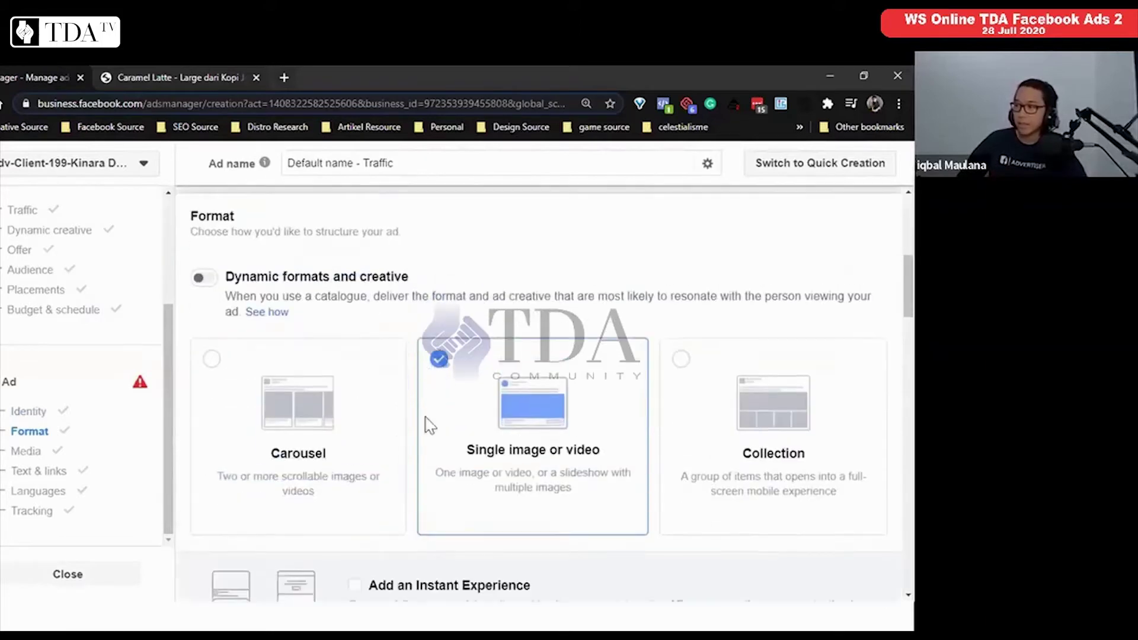
{"action": "scroll", "coordinate": [450, 356], "scroll_direction": "down", "scroll_amount": 2}
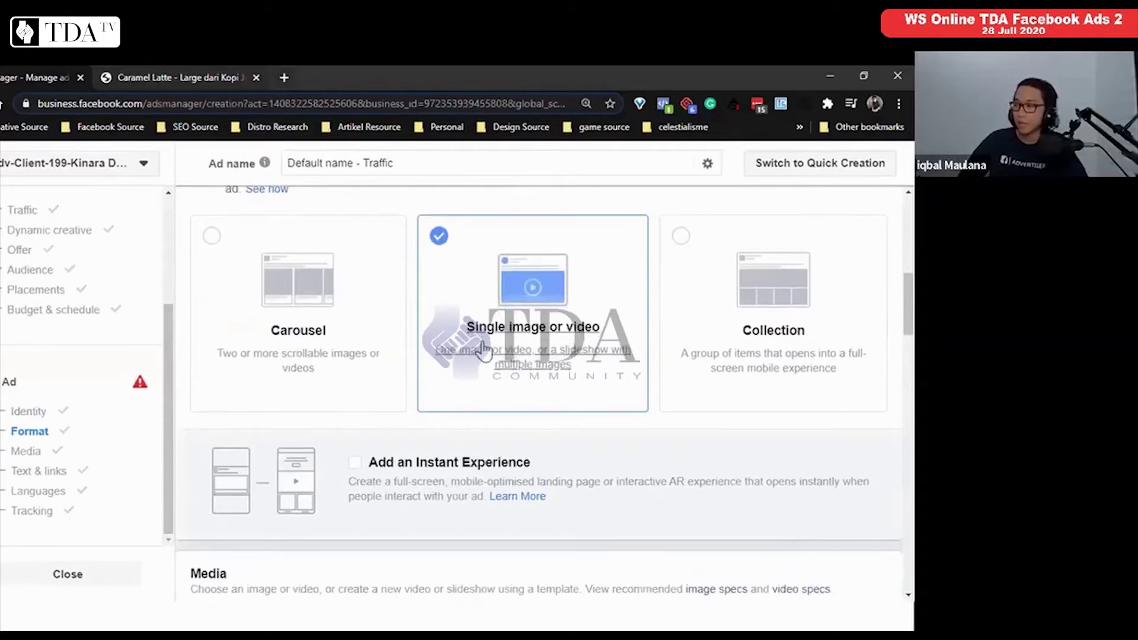
{"action": "scroll", "coordinate": [483, 349], "scroll_direction": "down", "scroll_amount": 2}
{"action": "scroll", "coordinate": [498, 308], "scroll_direction": "down", "scroll_amount": 1}
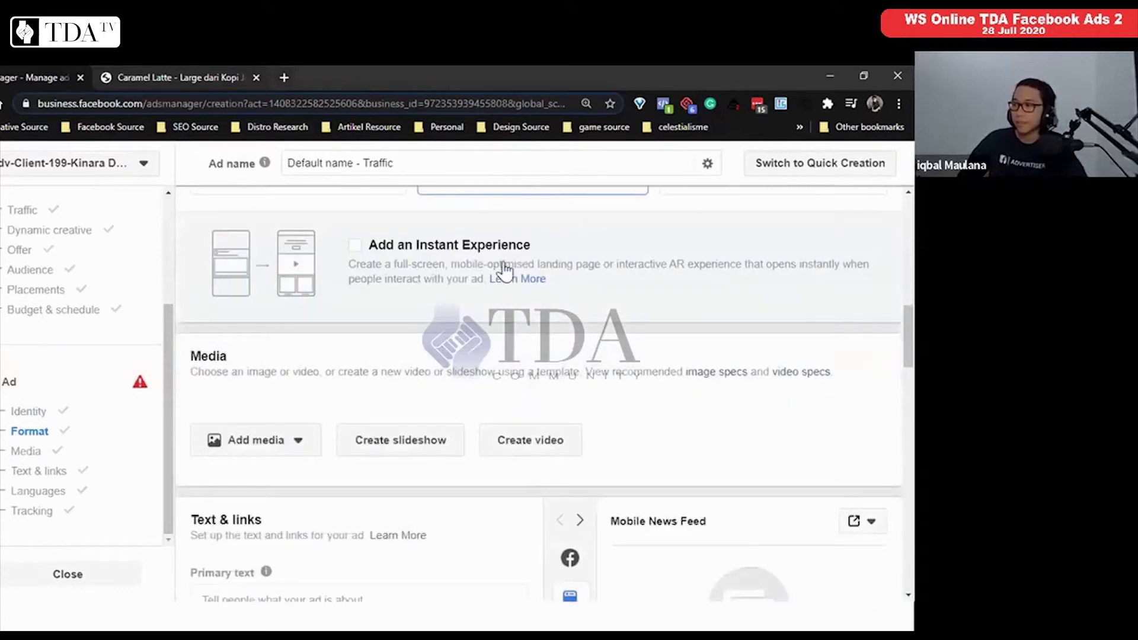
{"action": "scroll", "coordinate": [505, 272], "scroll_direction": "up", "scroll_amount": 2}
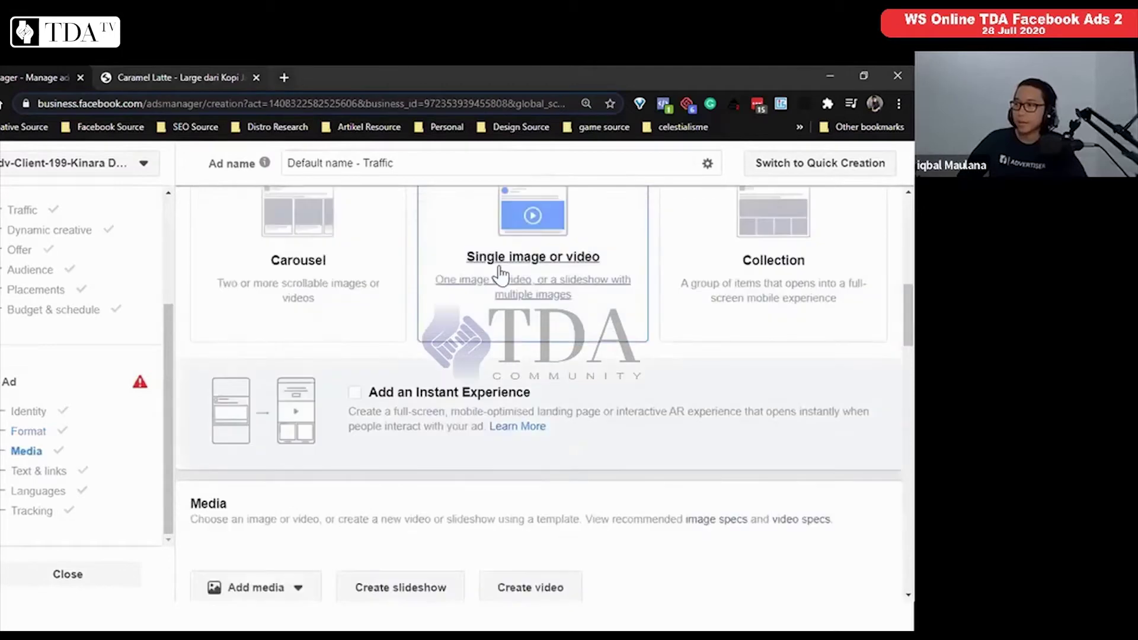
Add the 750 × 750 Instagram image of two latte glasses on a dark background as the ad's media.
{"action": "scroll", "coordinate": [219, 371], "scroll_direction": "down", "scroll_amount": 4}
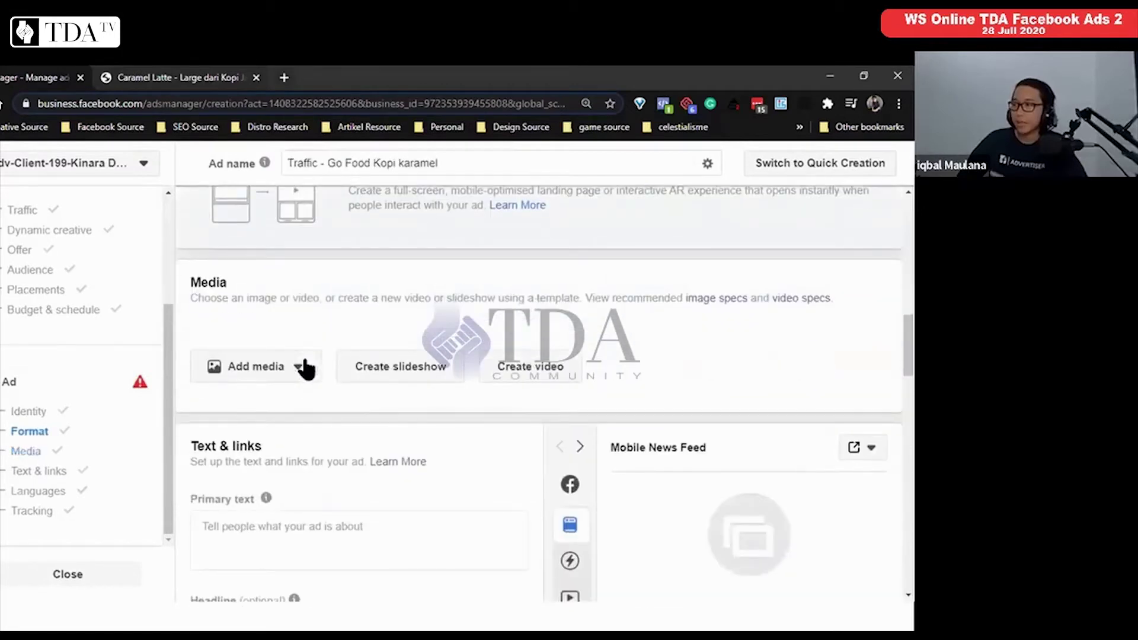
{"action": "left_click", "coordinate": [305, 367]}
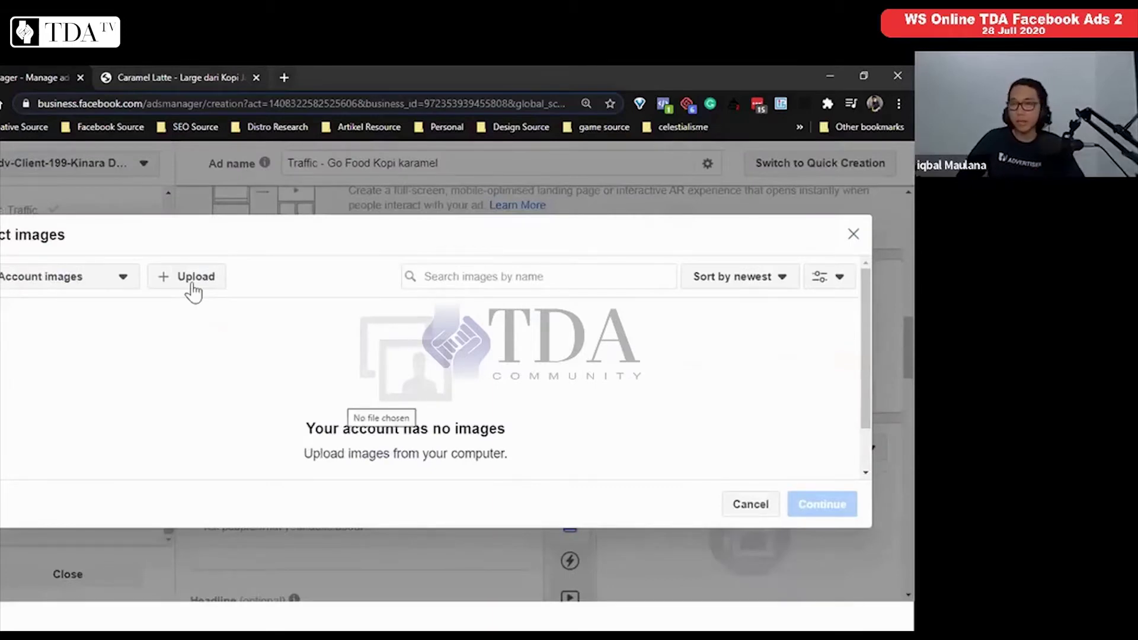
{"action": "left_click", "coordinate": [70, 283]}
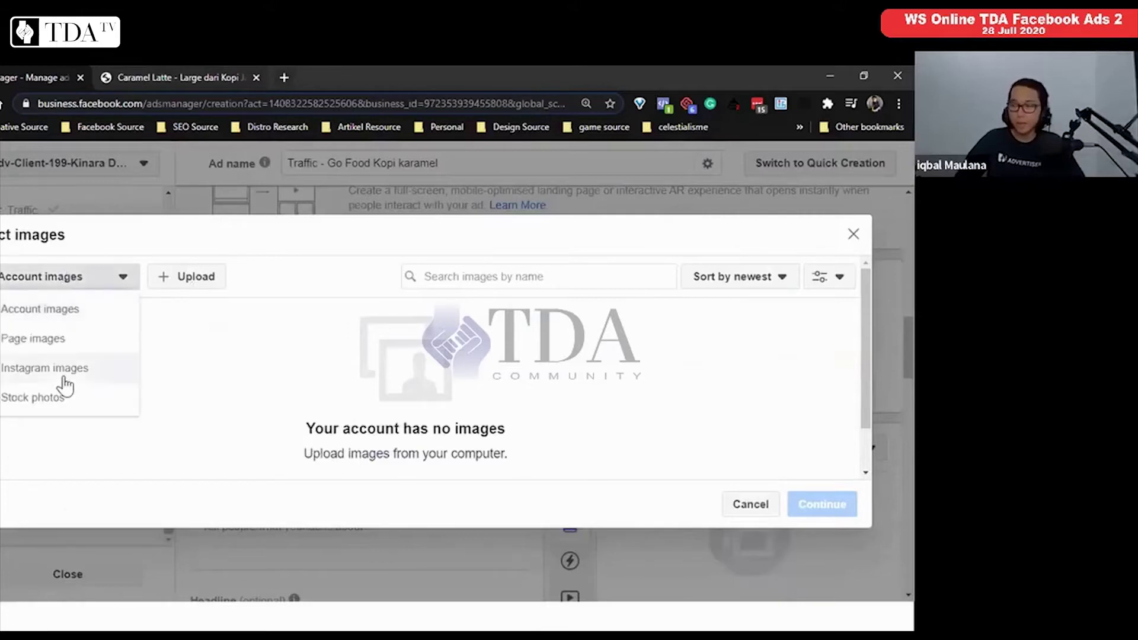
{"action": "left_click", "coordinate": [83, 284]}
{"action": "left_click", "coordinate": [98, 282]}
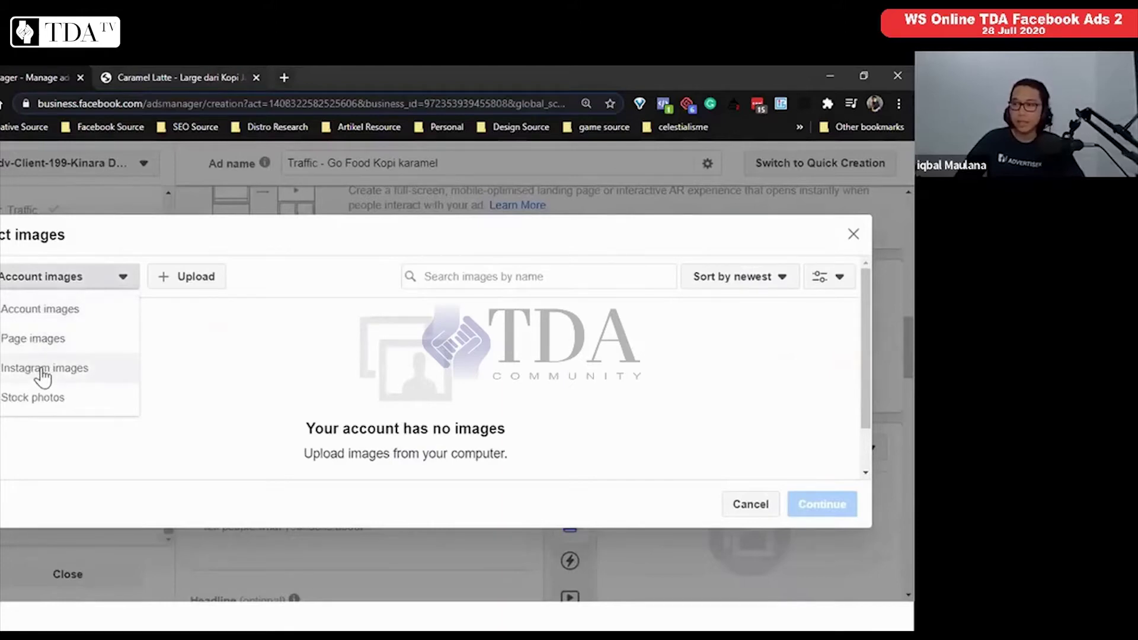
{"action": "left_click", "coordinate": [64, 370]}
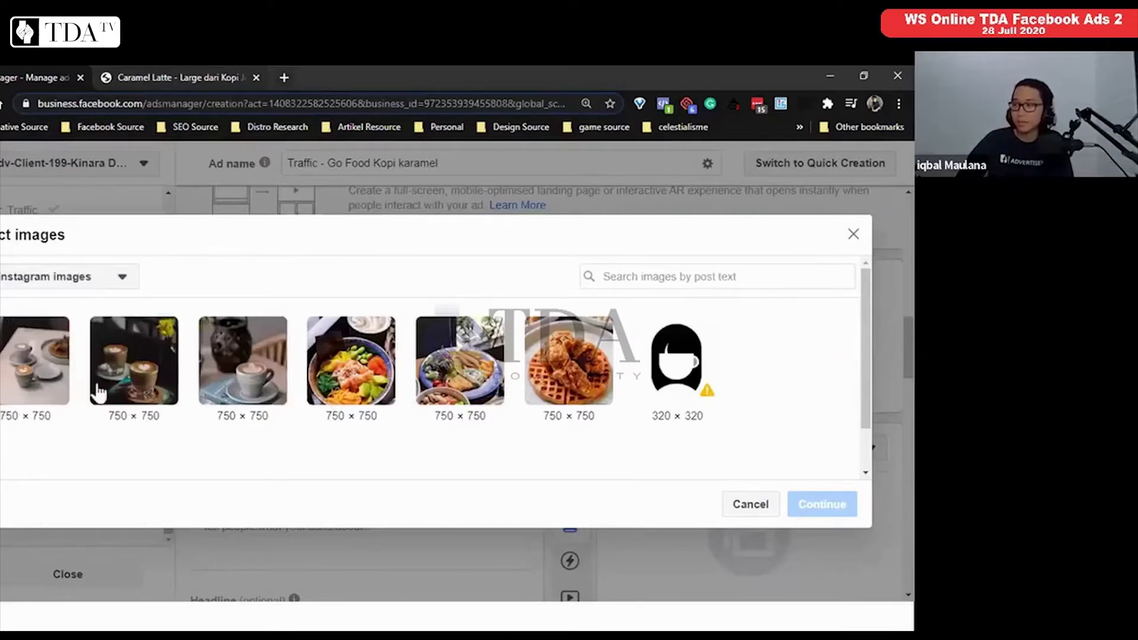
{"action": "left_click", "coordinate": [126, 384]}
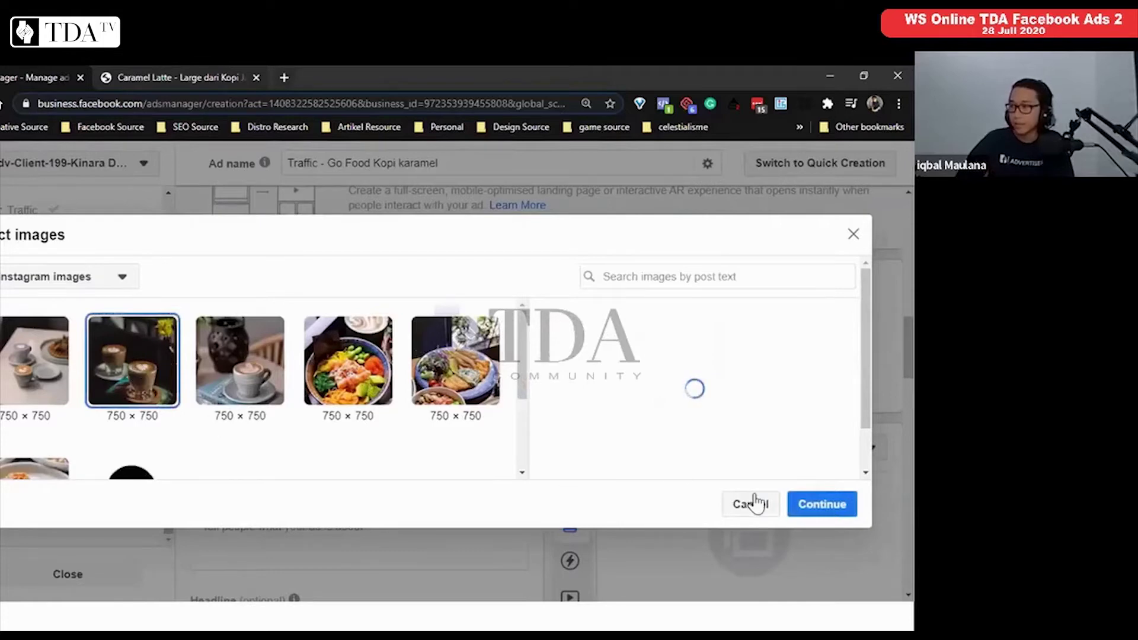
{"action": "scroll", "coordinate": [797, 430], "scroll_direction": "down", "scroll_amount": 1}
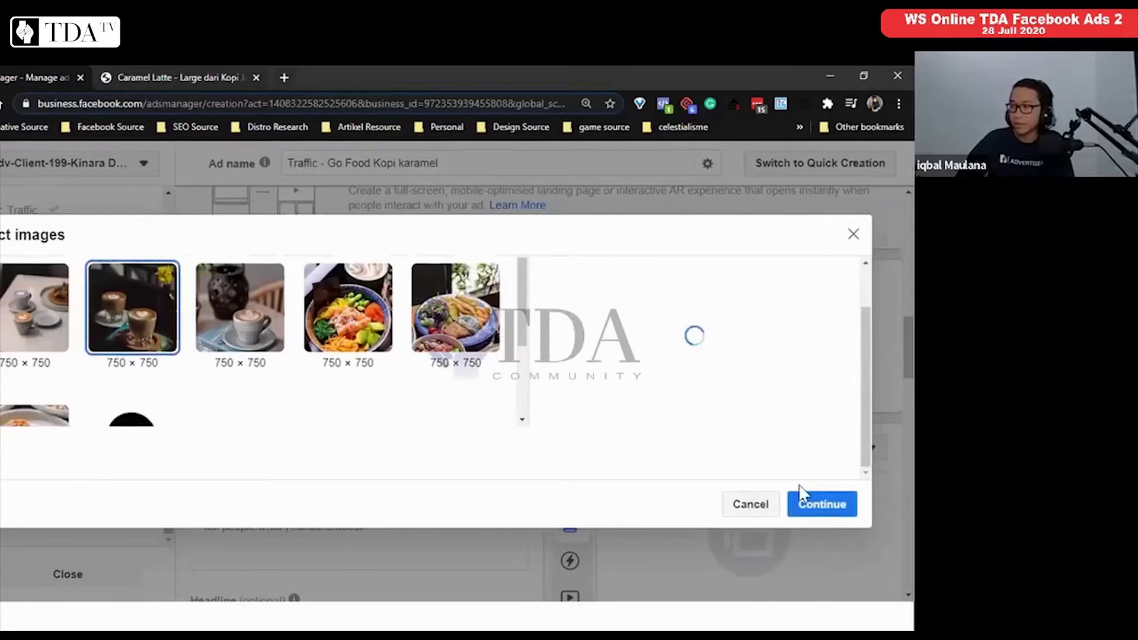
{"action": "left_click", "coordinate": [797, 501]}
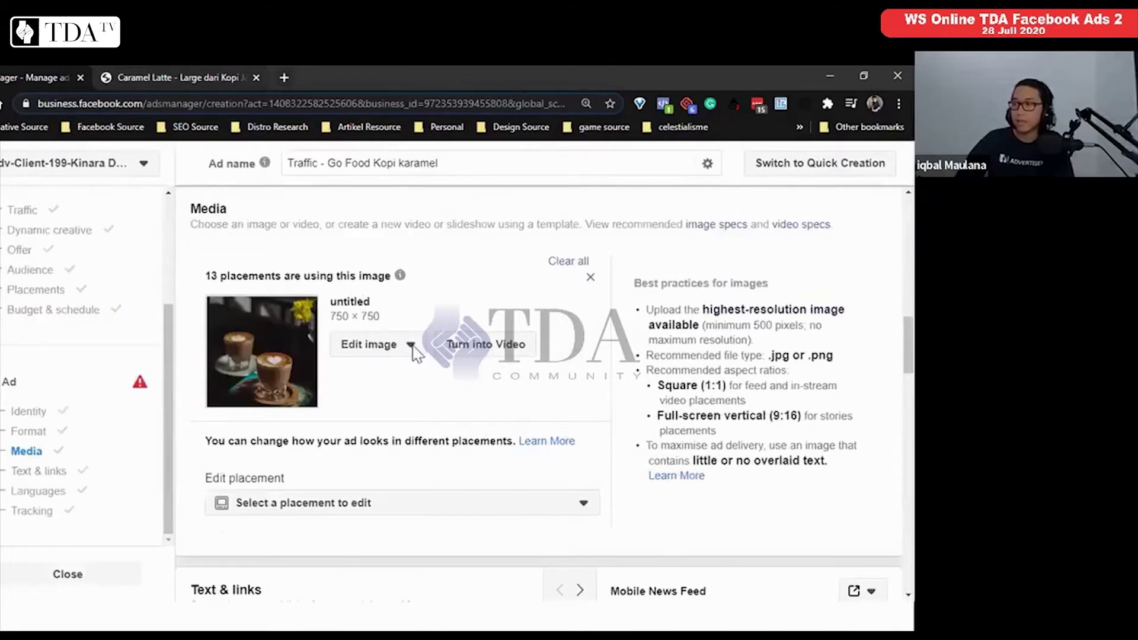
Remove the latte image from the ad's media and start adding a video instead.
{"action": "scroll", "coordinate": [415, 352], "scroll_direction": "up", "scroll_amount": 2}
{"action": "scroll", "coordinate": [409, 356], "scroll_direction": "up", "scroll_amount": 3}
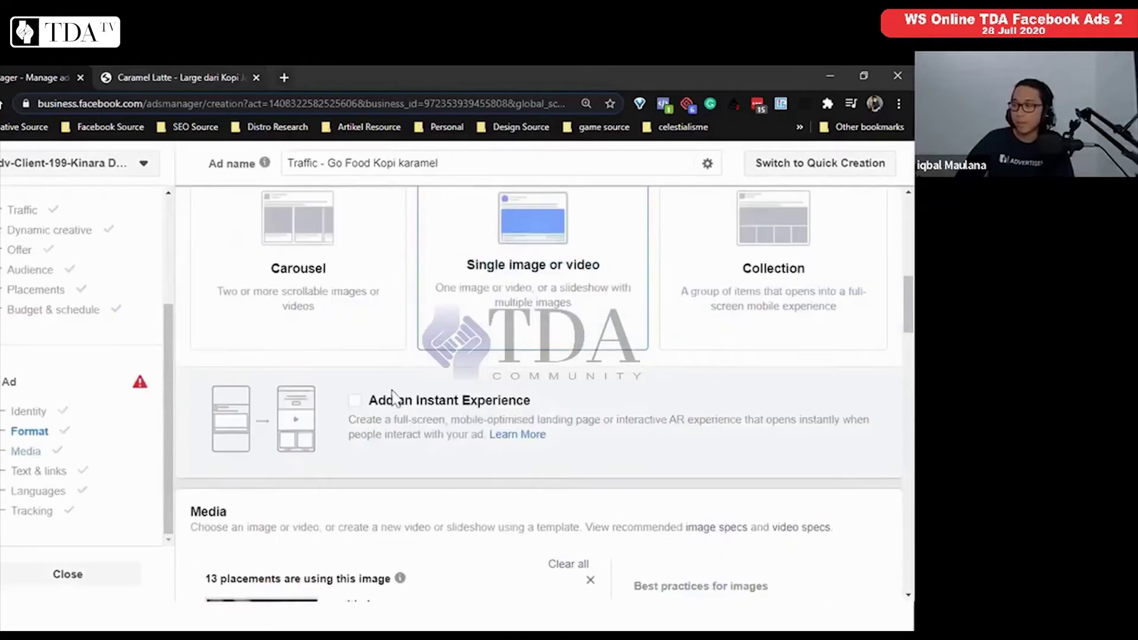
{"action": "scroll", "coordinate": [394, 368], "scroll_direction": "down", "scroll_amount": 2}
{"action": "scroll", "coordinate": [533, 344], "scroll_direction": "down", "scroll_amount": 3}
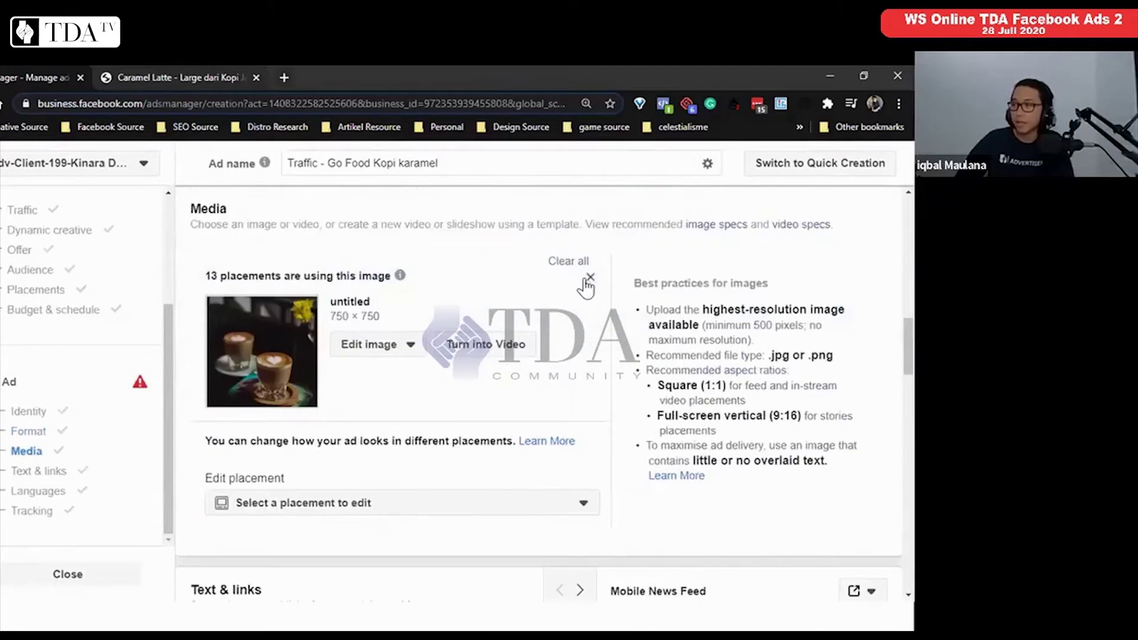
{"action": "left_click", "coordinate": [272, 299]}
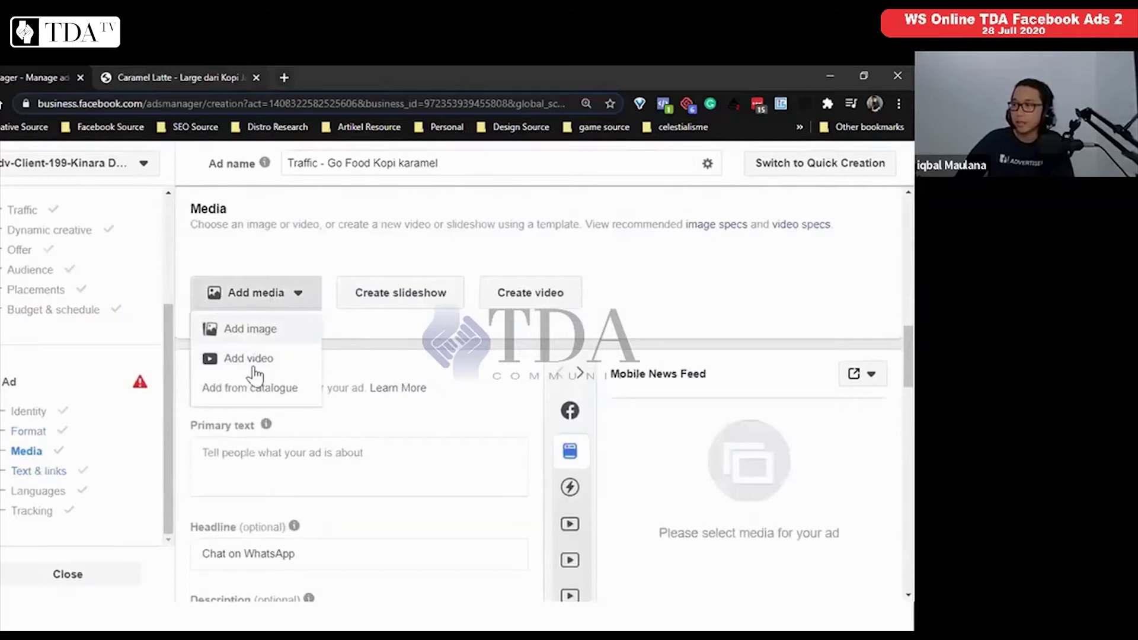
{"action": "left_click", "coordinate": [249, 358]}
Browse the account videos and the Page videos as possible sources for the ad's video.
{"action": "left_click", "coordinate": [92, 296]}
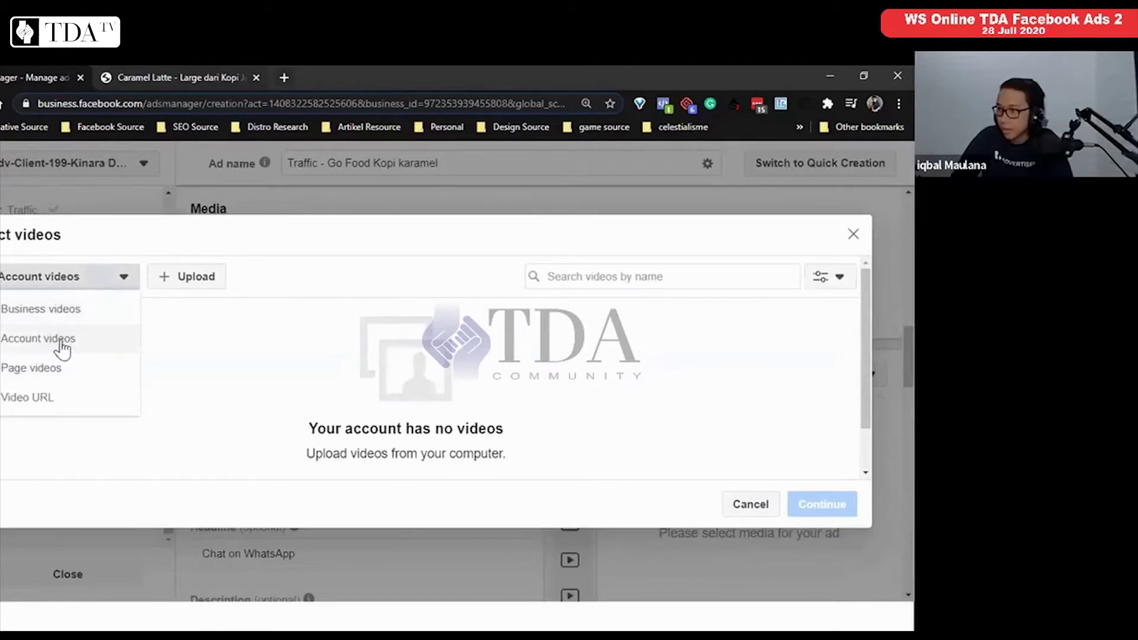
{"action": "left_click", "coordinate": [62, 345]}
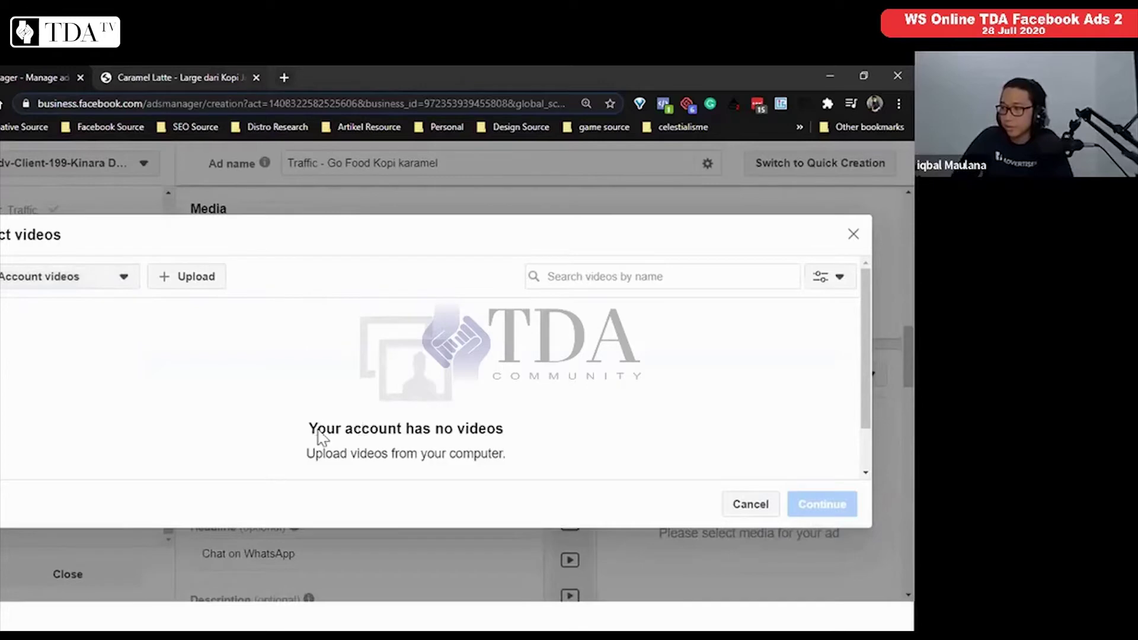
{"action": "left_click", "coordinate": [65, 277]}
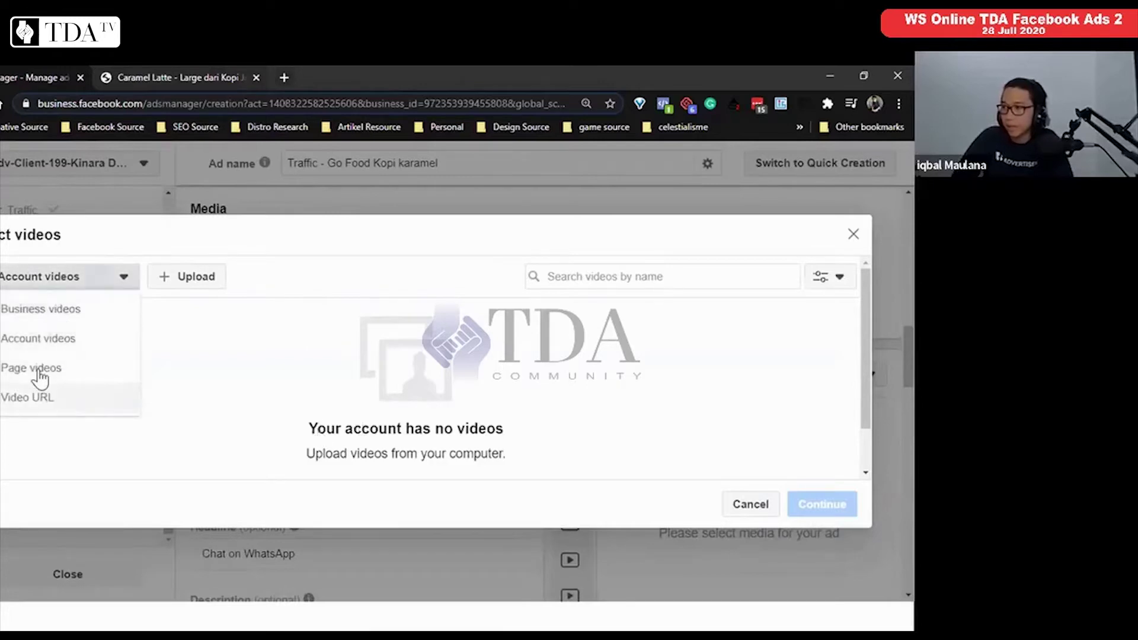
{"action": "left_click", "coordinate": [39, 371]}
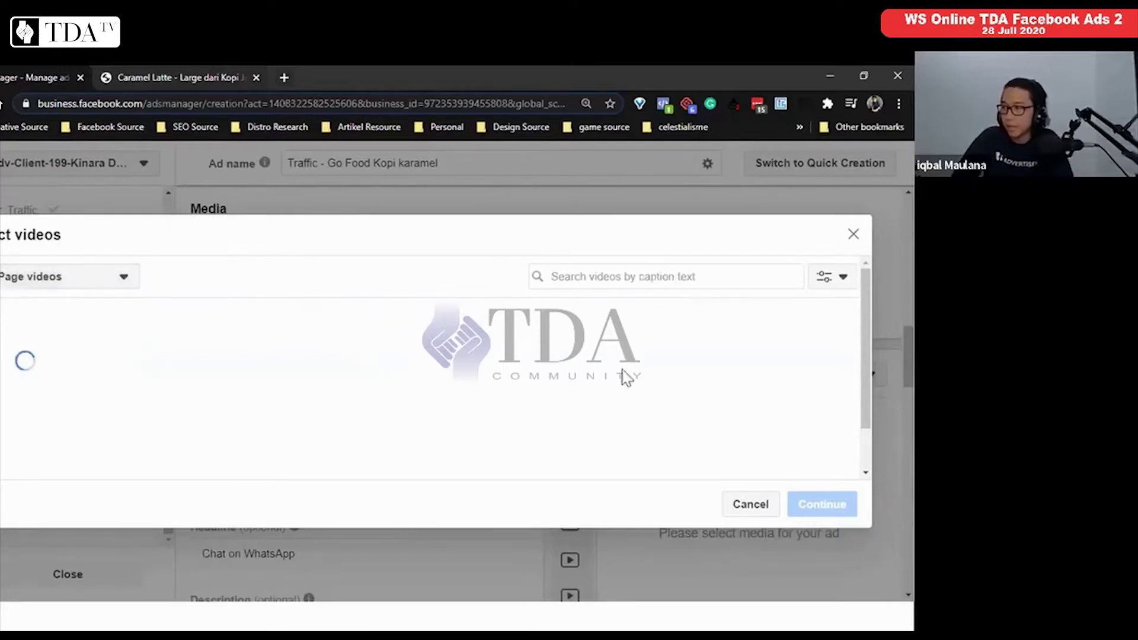
{"action": "left_click", "coordinate": [38, 284]}
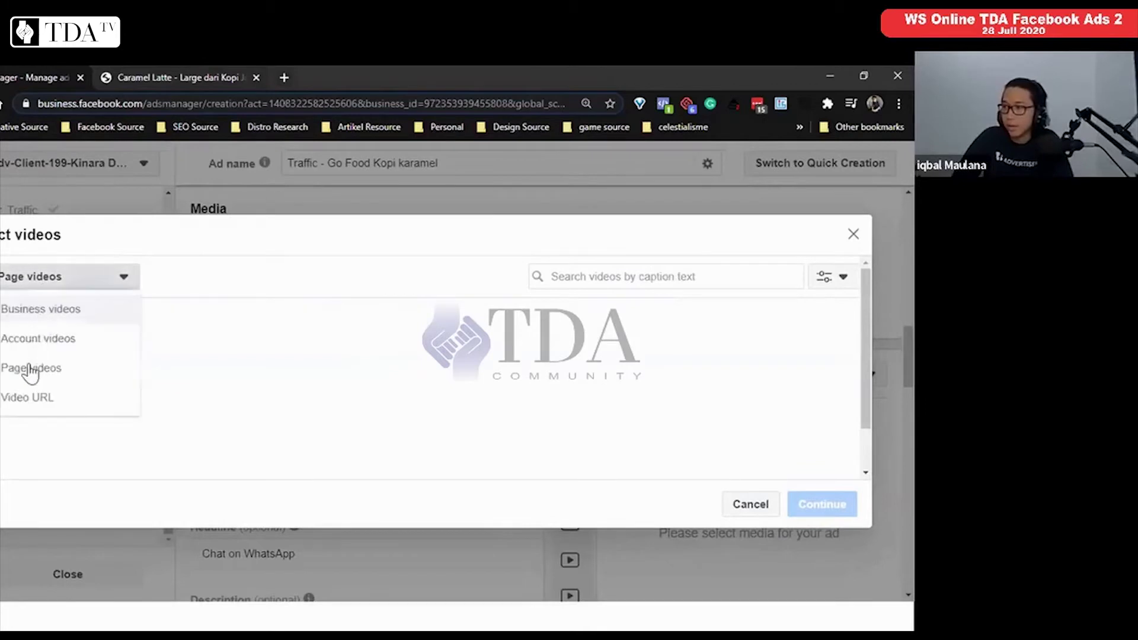
{"action": "left_click", "coordinate": [108, 256]}
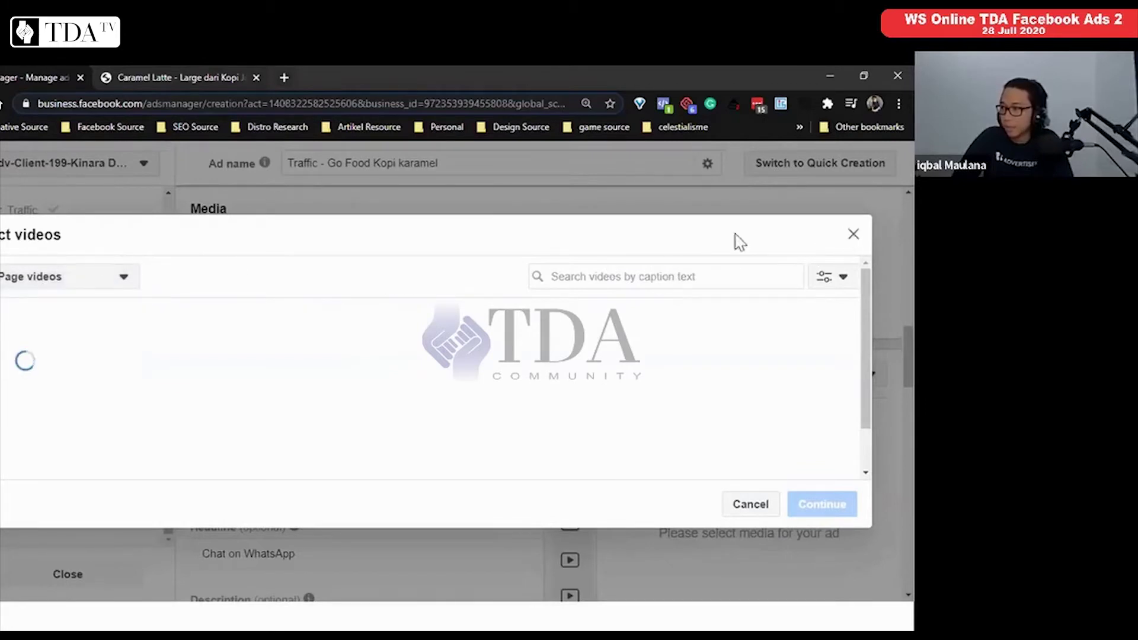
Leave the video picker and examine the square stock-image templates for creating a video, including contactless delivery and gift cards.
{"action": "key", "text": "Escape"}
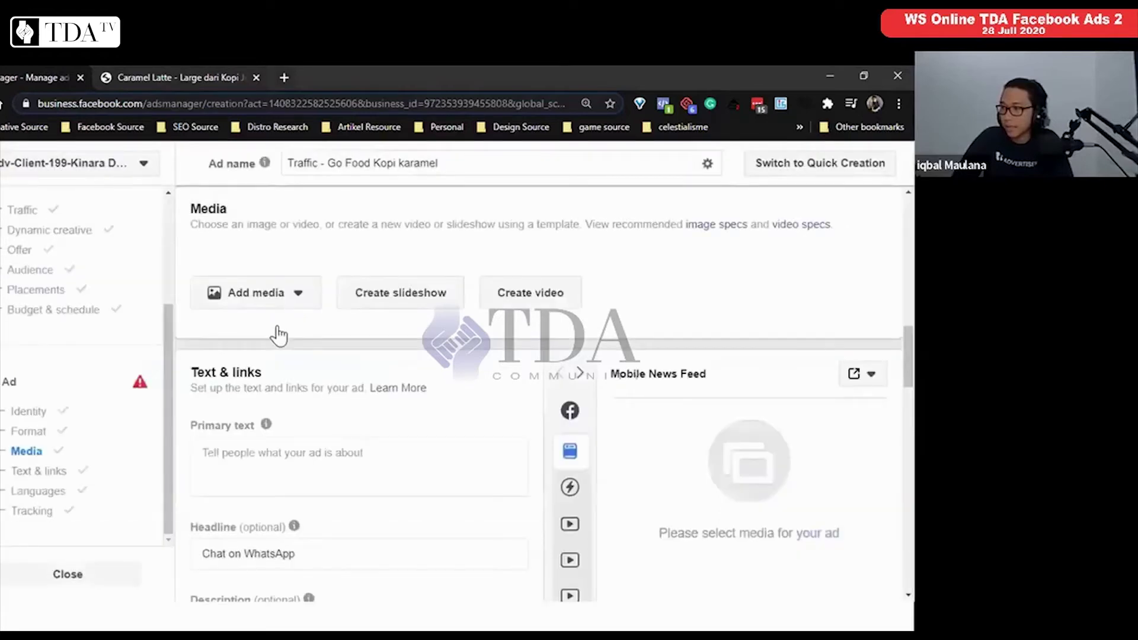
{"action": "left_click", "coordinate": [205, 291]}
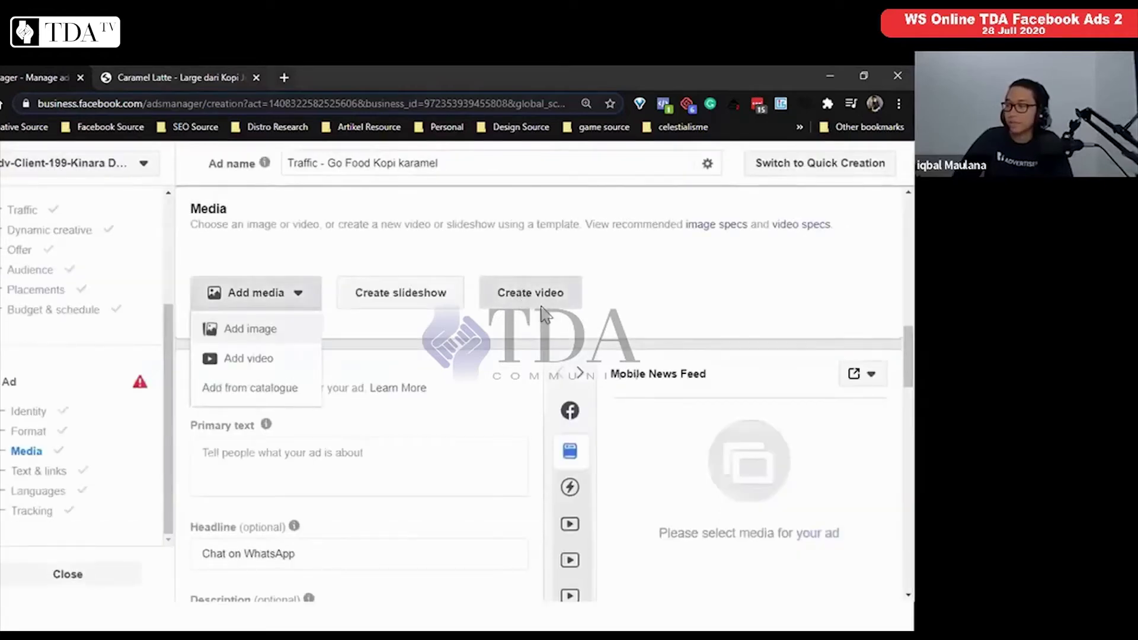
{"action": "left_click", "coordinate": [557, 290]}
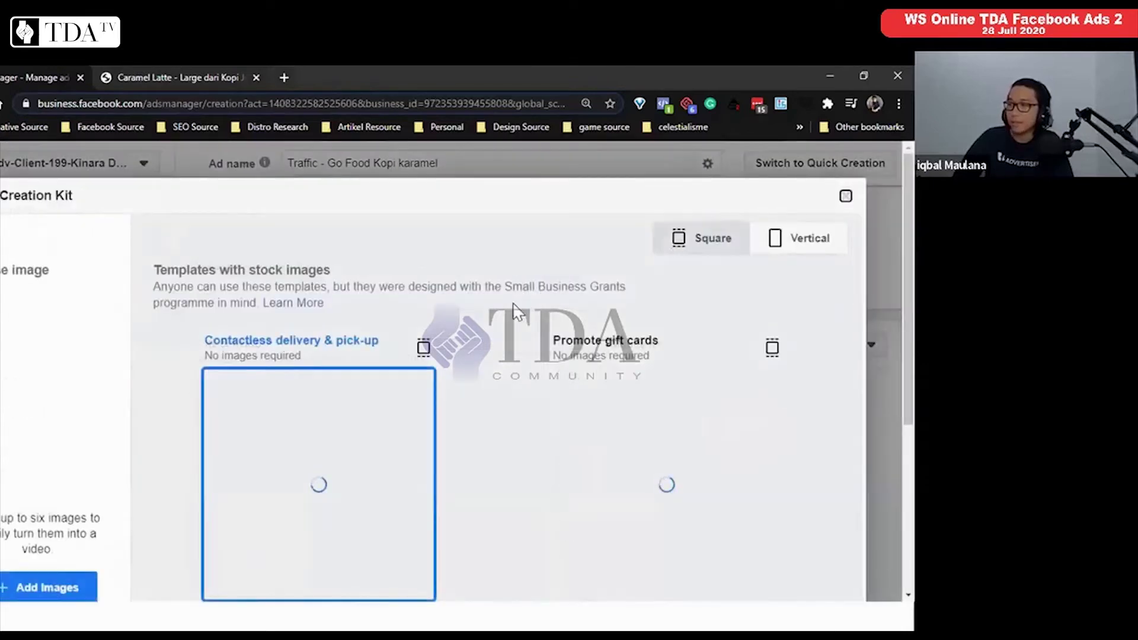
{"action": "scroll", "coordinate": [510, 321], "scroll_direction": "down", "scroll_amount": 1}
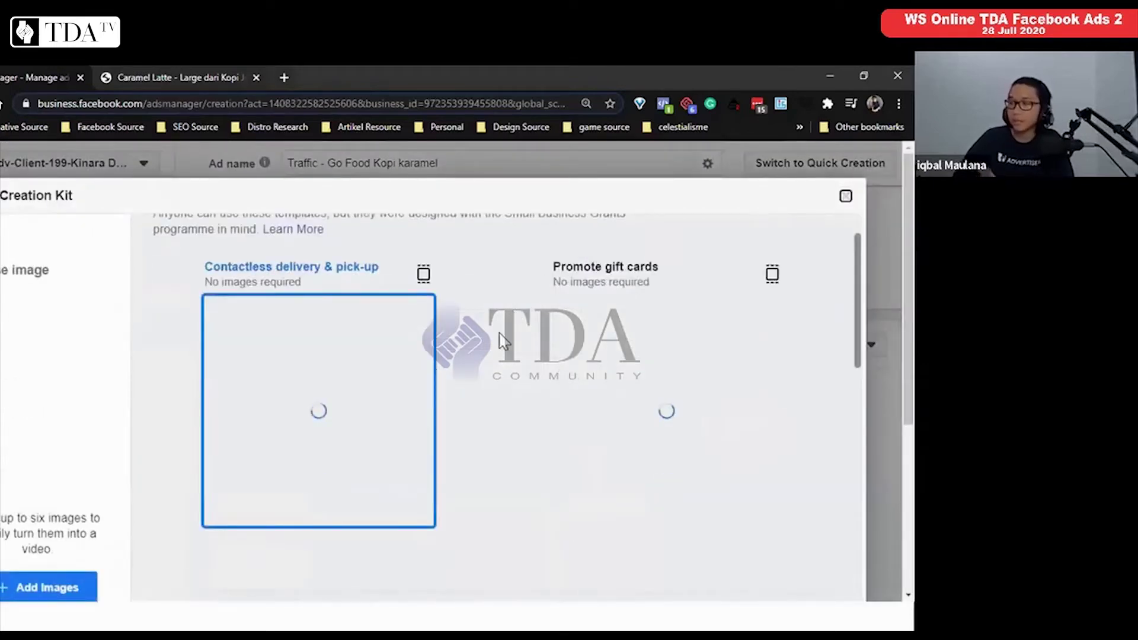
{"action": "scroll", "coordinate": [502, 341], "scroll_direction": "down", "scroll_amount": 1}
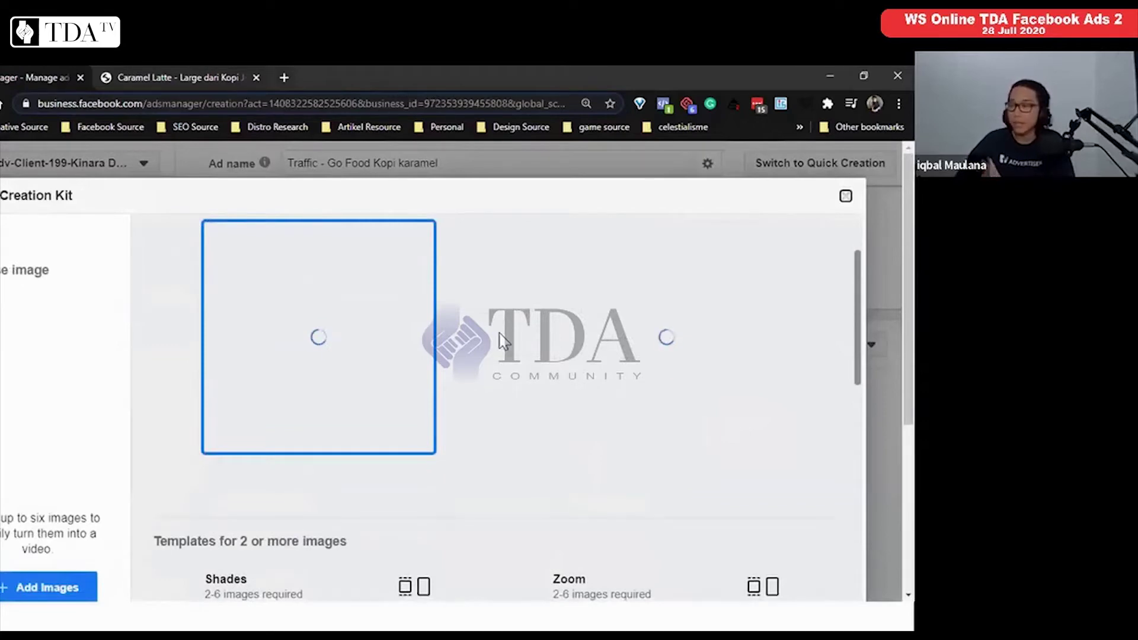
{"action": "scroll", "coordinate": [503, 341], "scroll_direction": "up", "scroll_amount": 2}
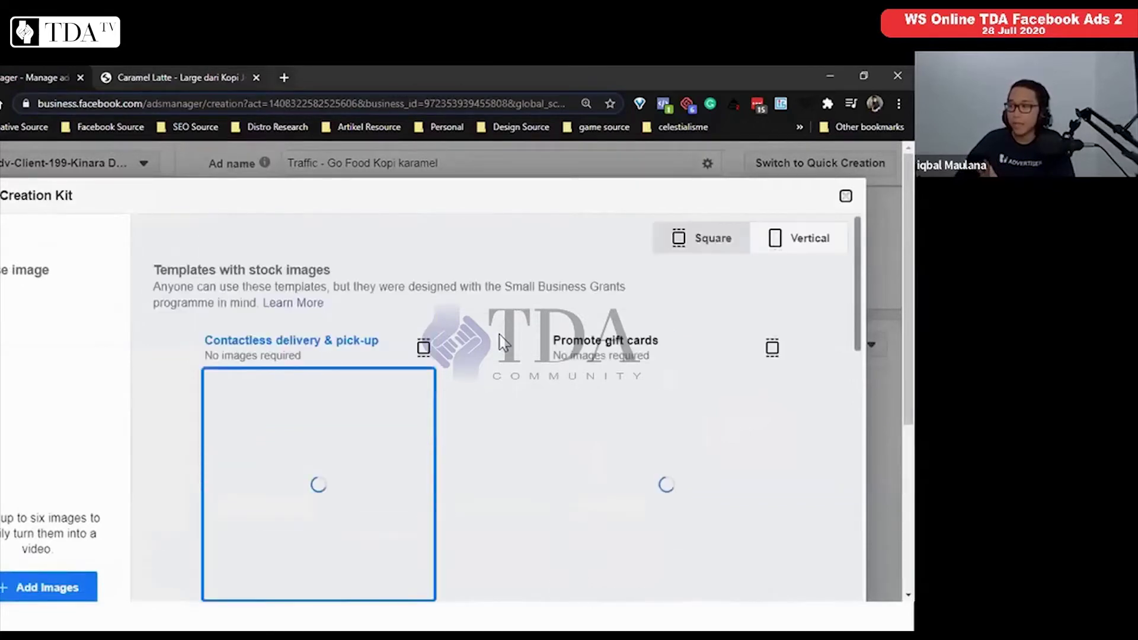
{"action": "scroll", "coordinate": [500, 347], "scroll_direction": "down", "scroll_amount": 2}
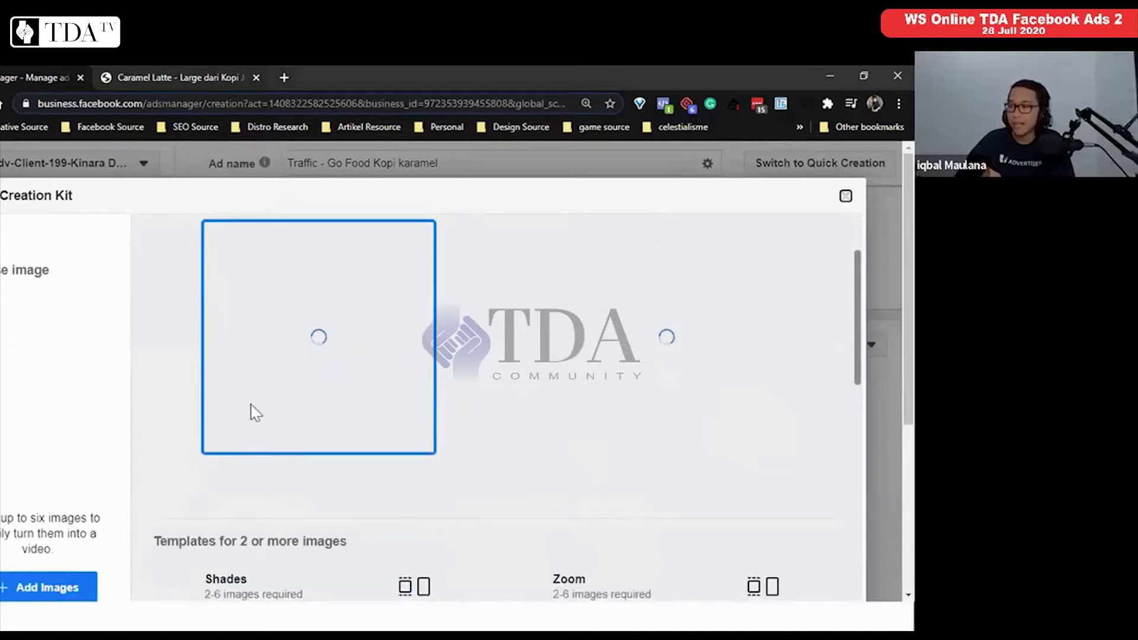
{"action": "scroll", "coordinate": [613, 348], "scroll_direction": "down", "scroll_amount": 4}
{"action": "scroll", "coordinate": [617, 348], "scroll_direction": "up", "scroll_amount": 4}
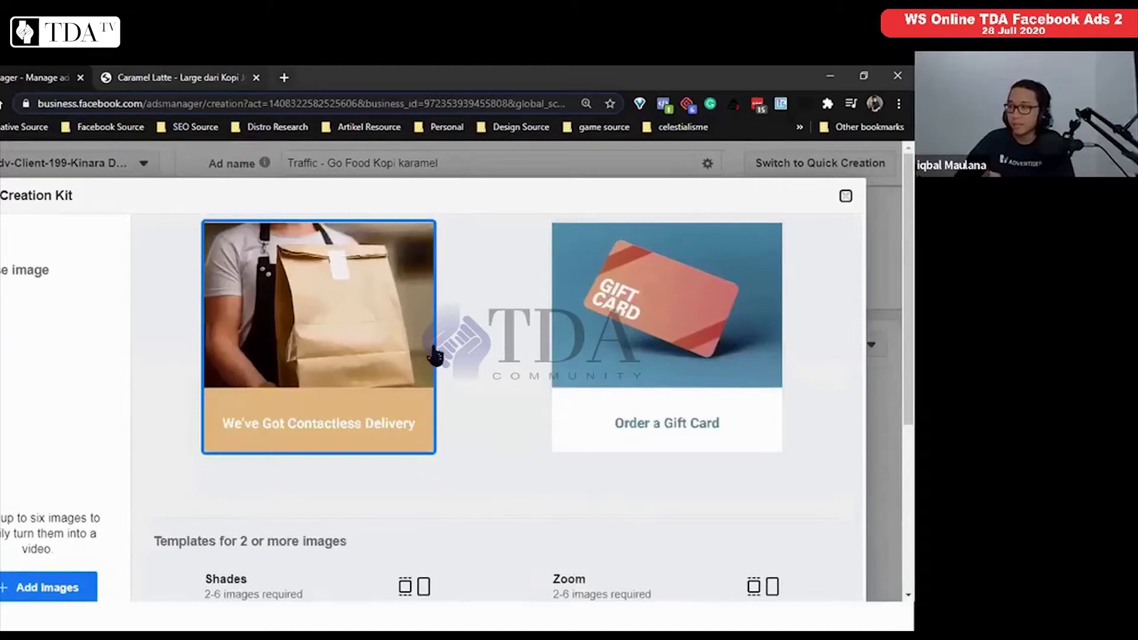
{"action": "scroll", "coordinate": [435, 354], "scroll_direction": "down", "scroll_amount": 4}
{"action": "scroll", "coordinate": [447, 348], "scroll_direction": "up", "scroll_amount": 3}
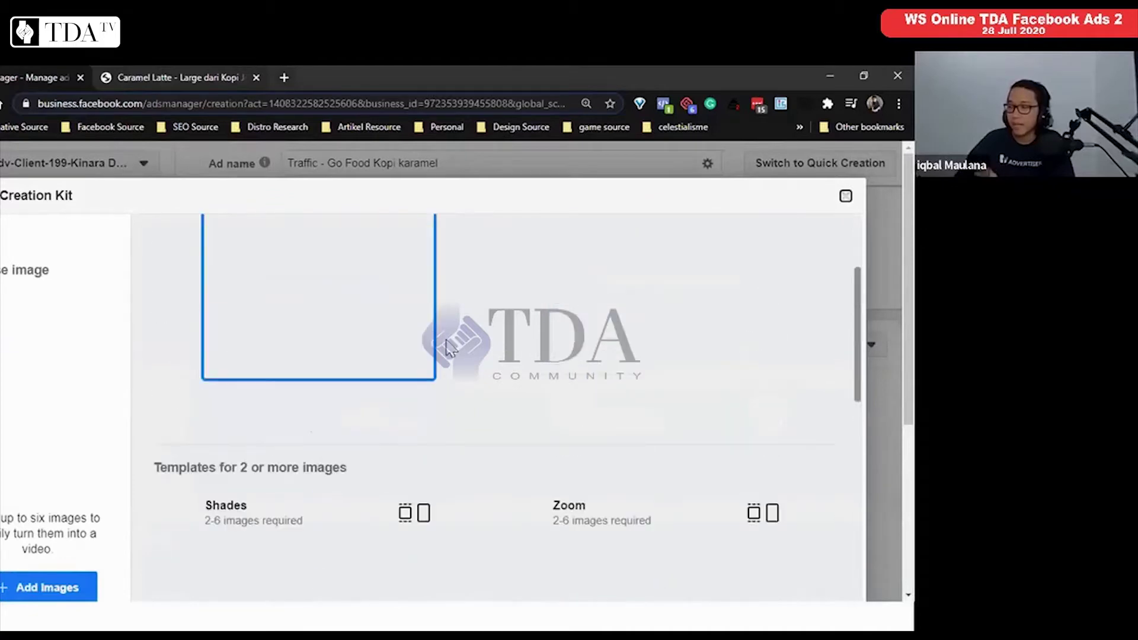
Examine the Shades, Zoom, Float and Swipe video templates for two or more images, and close the video creation kit.
{"action": "scroll", "coordinate": [451, 349], "scroll_direction": "down", "scroll_amount": 5}
{"action": "scroll", "coordinate": [474, 365], "scroll_direction": "down", "scroll_amount": 2}
{"action": "scroll", "coordinate": [474, 364], "scroll_direction": "up", "scroll_amount": 4}
{"action": "scroll", "coordinate": [471, 364], "scroll_direction": "down", "scroll_amount": 4}
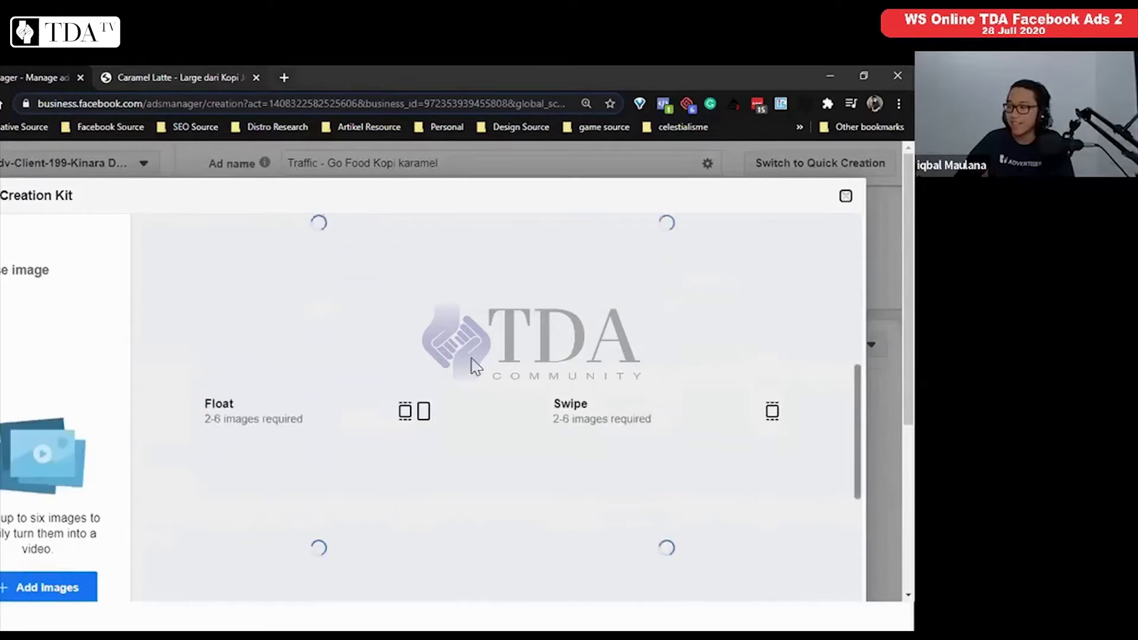
{"action": "scroll", "coordinate": [511, 368], "scroll_direction": "up", "scroll_amount": 5}
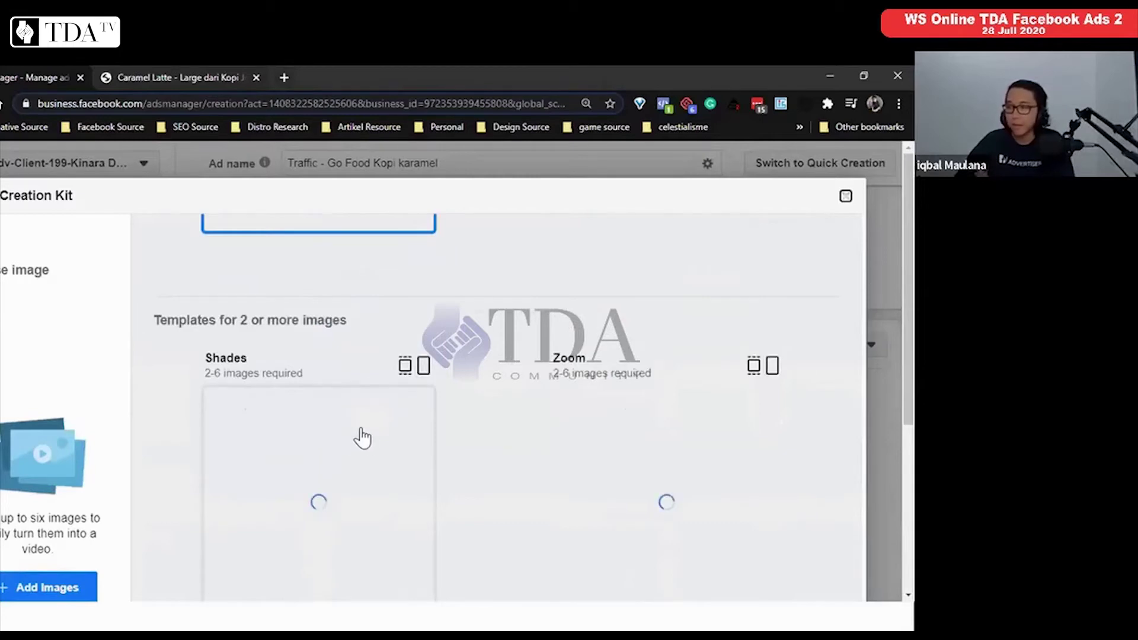
{"action": "scroll", "coordinate": [362, 437], "scroll_direction": "down", "scroll_amount": 3}
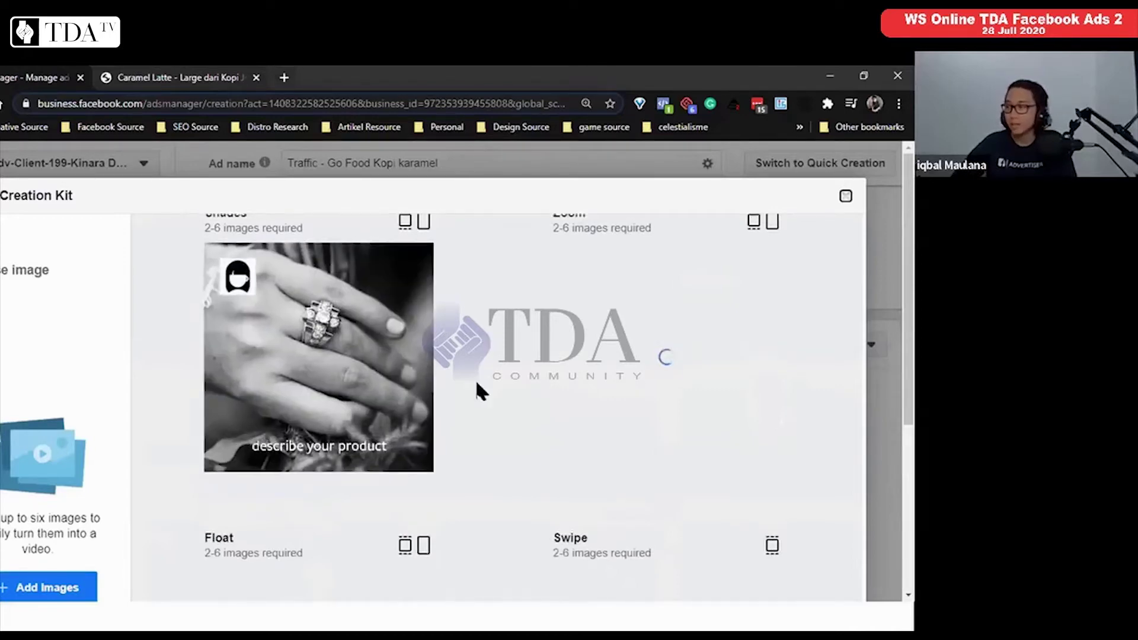
{"action": "scroll", "coordinate": [478, 386], "scroll_direction": "up", "scroll_amount": 2}
{"action": "scroll", "coordinate": [356, 415], "scroll_direction": "down", "scroll_amount": 1}
{"action": "scroll", "coordinate": [325, 419], "scroll_direction": "down", "scroll_amount": 1}
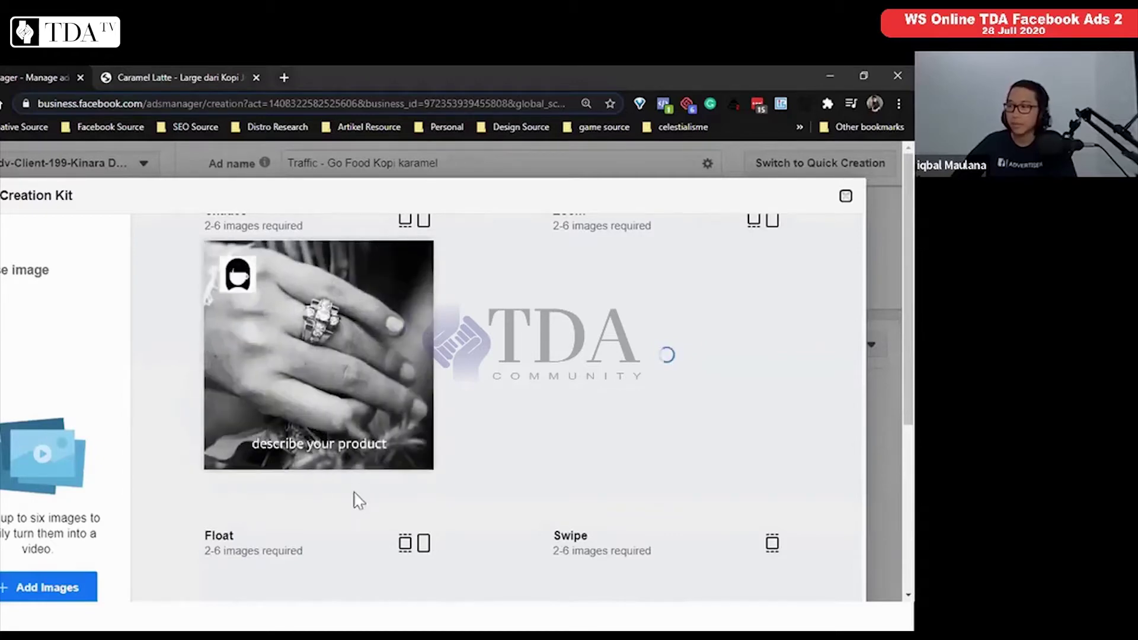
{"action": "scroll", "coordinate": [546, 450], "scroll_direction": "down", "scroll_amount": 5}
{"action": "scroll", "coordinate": [611, 445], "scroll_direction": "up", "scroll_amount": 2}
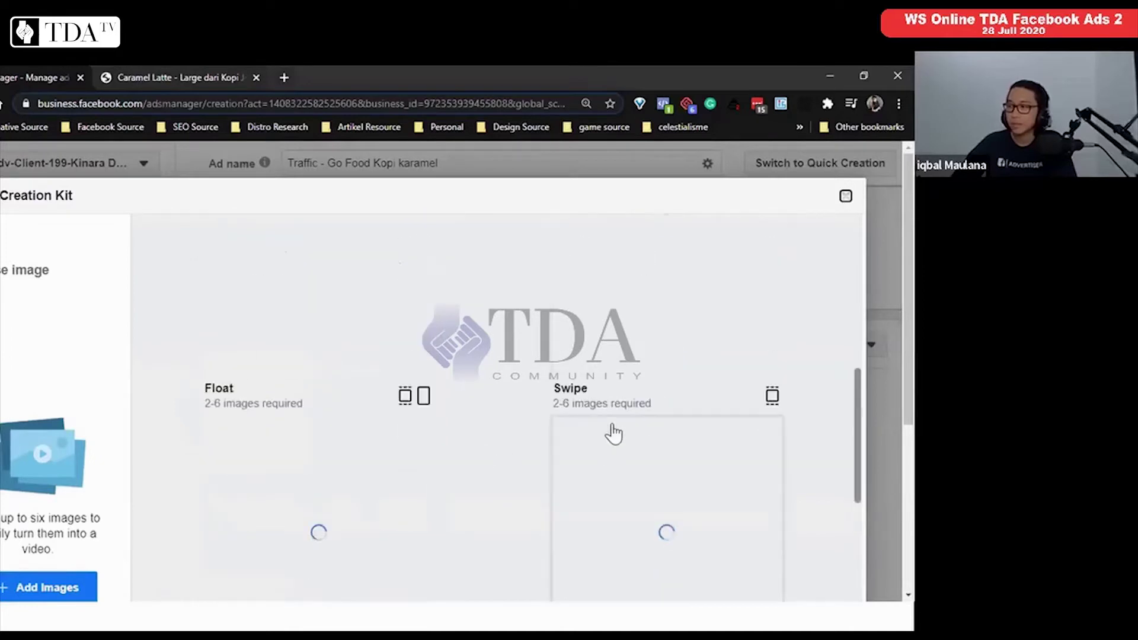
{"action": "scroll", "coordinate": [612, 450], "scroll_direction": "up", "scroll_amount": 5}
{"action": "scroll", "coordinate": [610, 474], "scroll_direction": "down", "scroll_amount": 4}
{"action": "scroll", "coordinate": [609, 473], "scroll_direction": "up", "scroll_amount": 1}
{"action": "scroll", "coordinate": [682, 326], "scroll_direction": "up", "scroll_amount": 8}
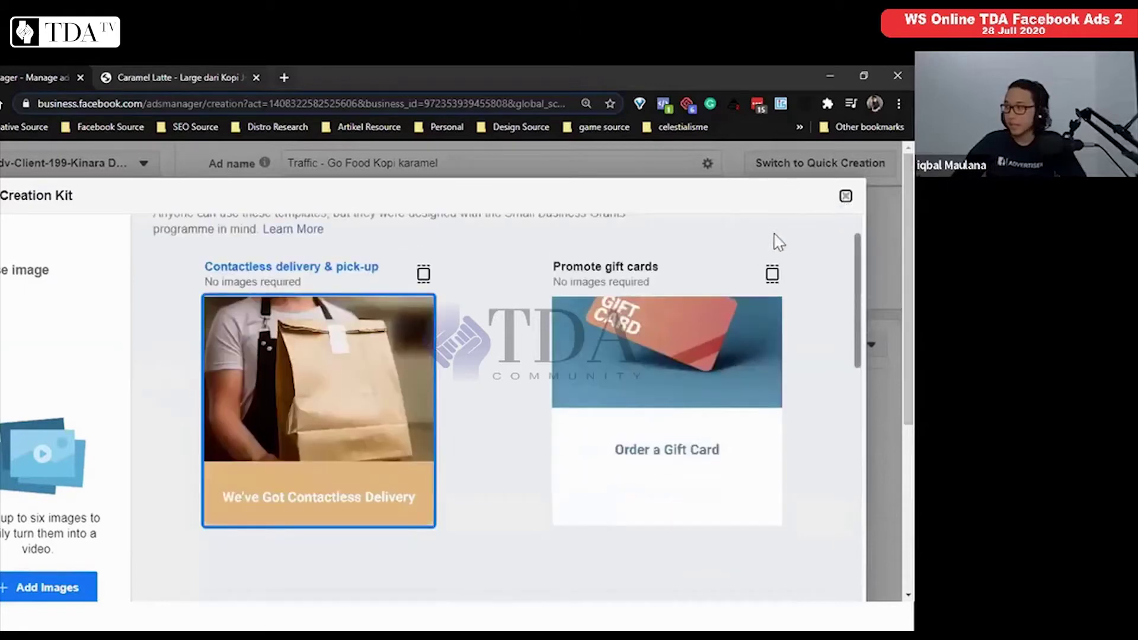
{"action": "key", "text": "Escape"}
{"action": "scroll", "coordinate": [456, 397], "scroll_direction": "up", "scroll_amount": 3}
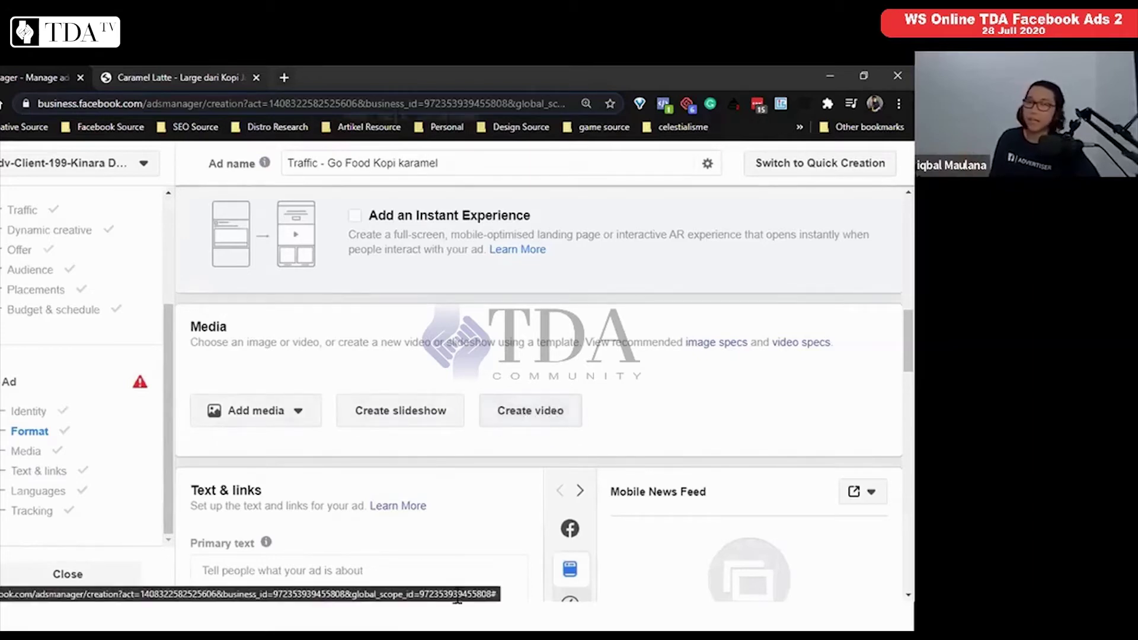
Browse the Instagram images and the free stock photos as possible sources for the ad's image, and close the image picker.
{"action": "left_click", "coordinate": [260, 434]}
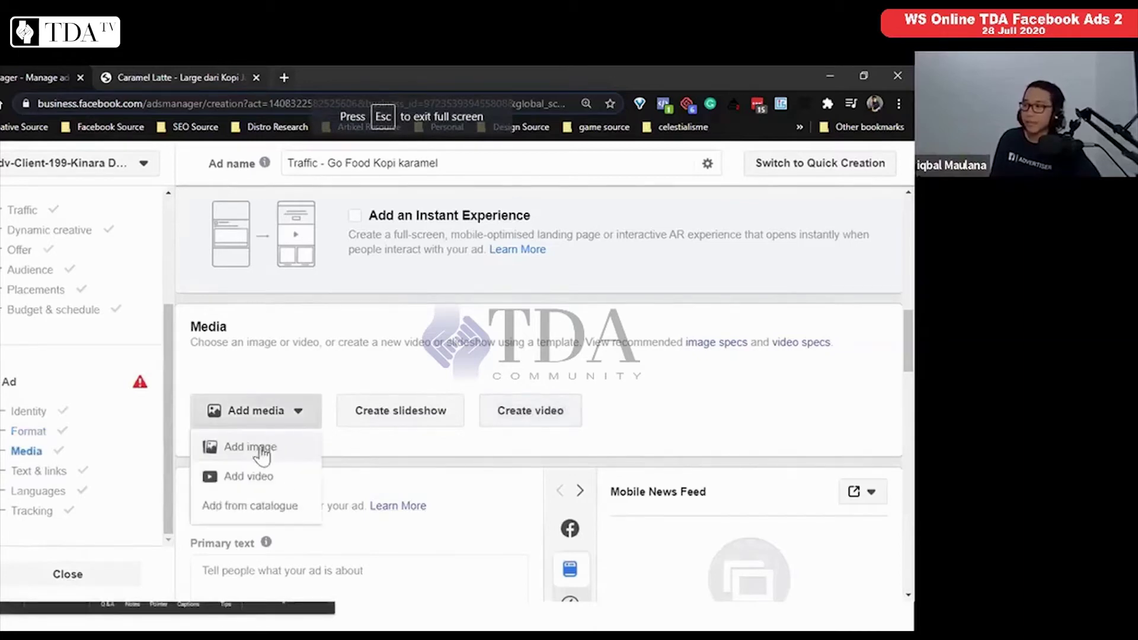
{"action": "left_click", "coordinate": [217, 454]}
{"action": "left_click", "coordinate": [76, 282]}
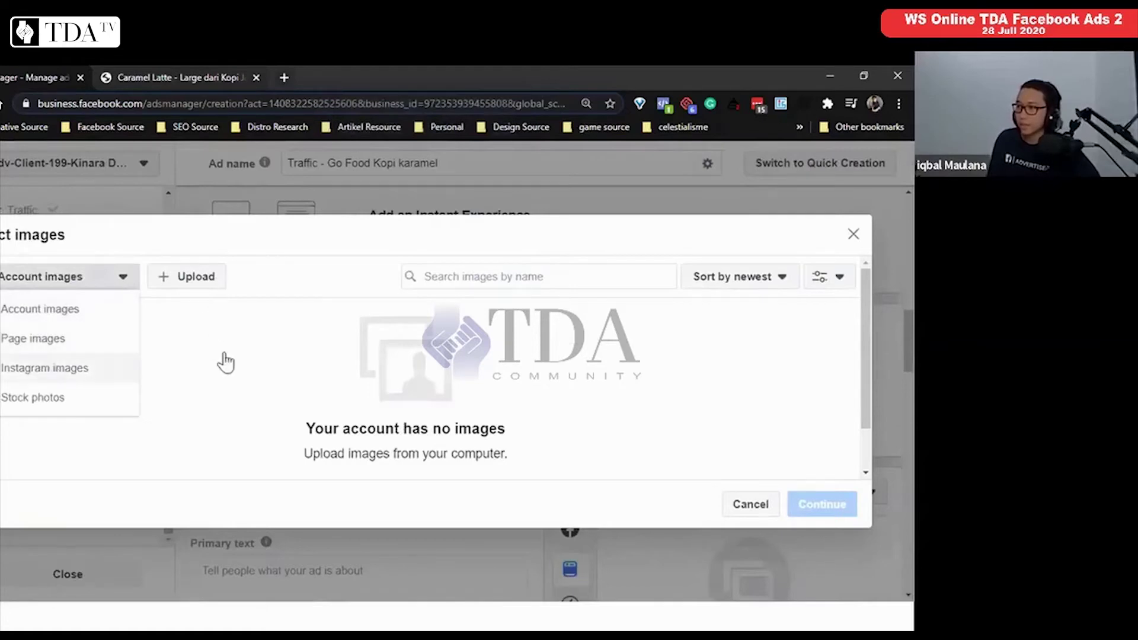
{"action": "left_click", "coordinate": [45, 367]}
{"action": "left_click", "coordinate": [22, 281]}
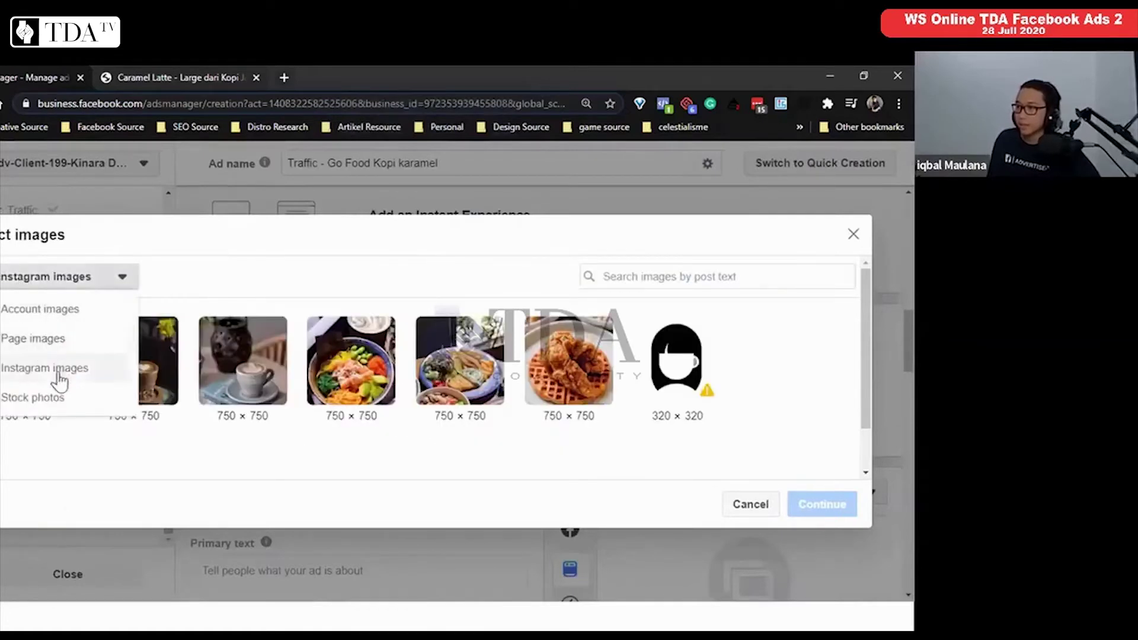
{"action": "left_click", "coordinate": [65, 398]}
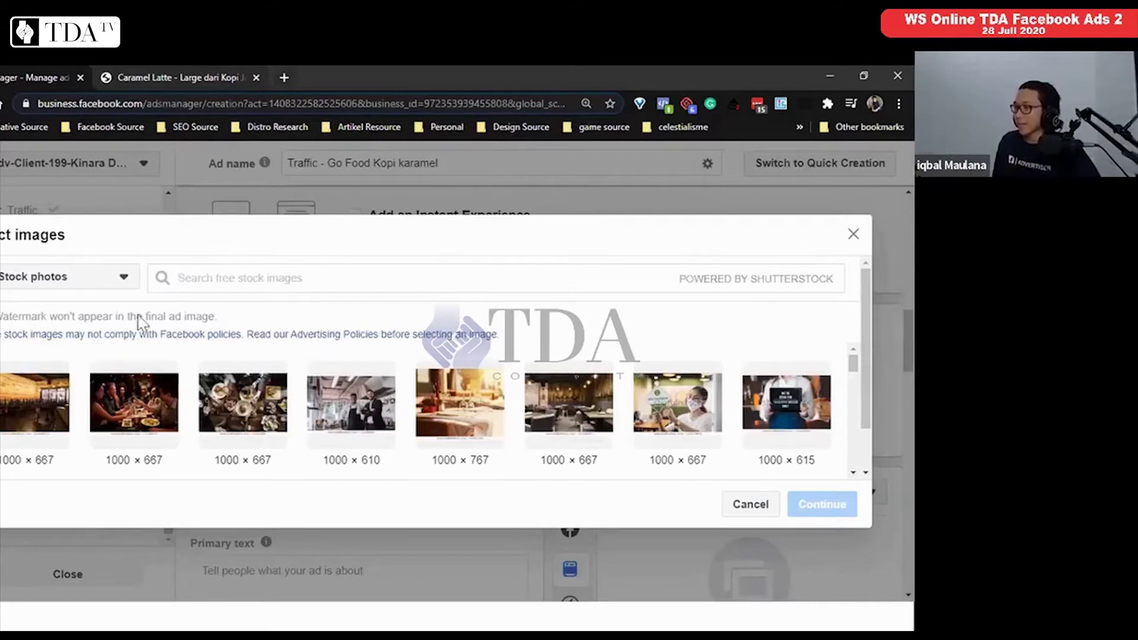
{"action": "scroll", "coordinate": [415, 433], "scroll_direction": "down", "scroll_amount": 1}
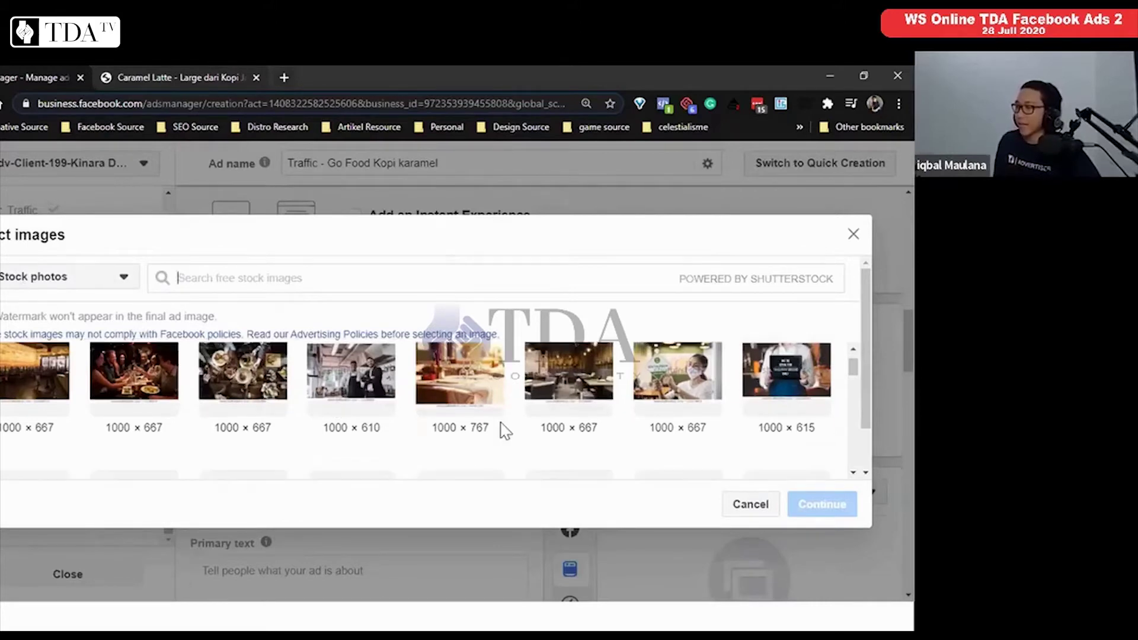
{"action": "scroll", "coordinate": [503, 430], "scroll_direction": "down", "scroll_amount": 1}
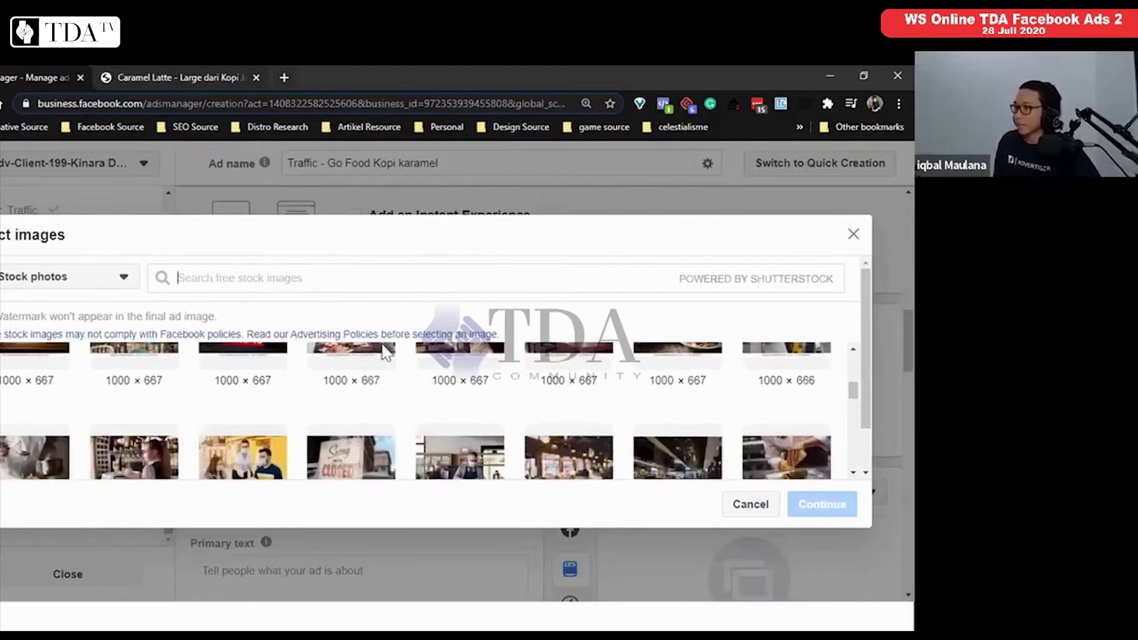
{"action": "left_click", "coordinate": [88, 285]}
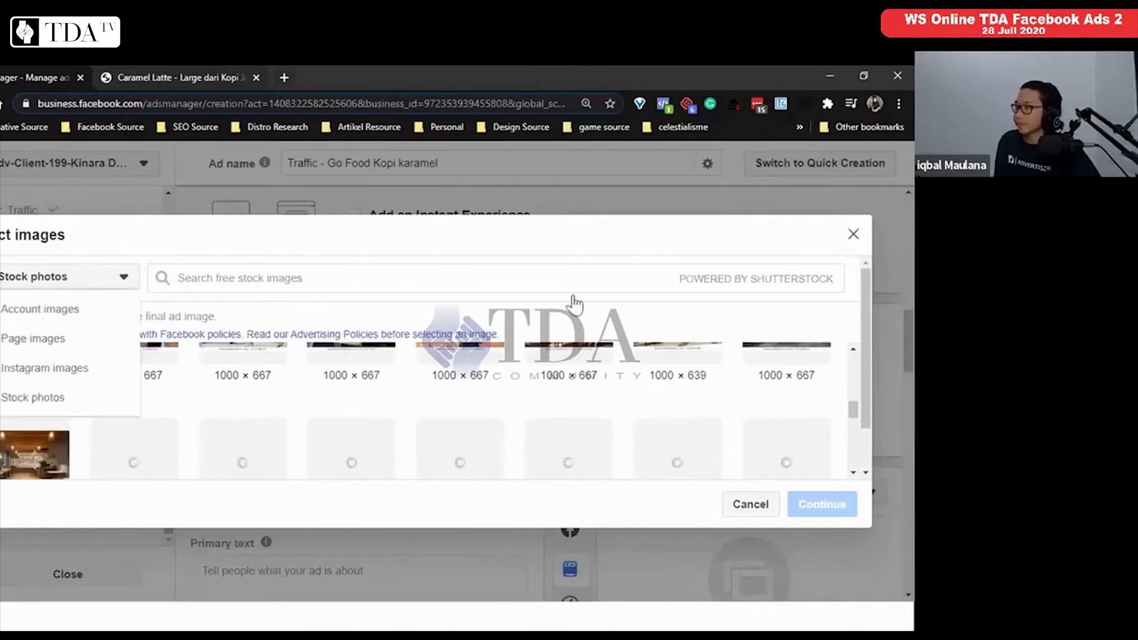
{"action": "key", "text": "Escape"}
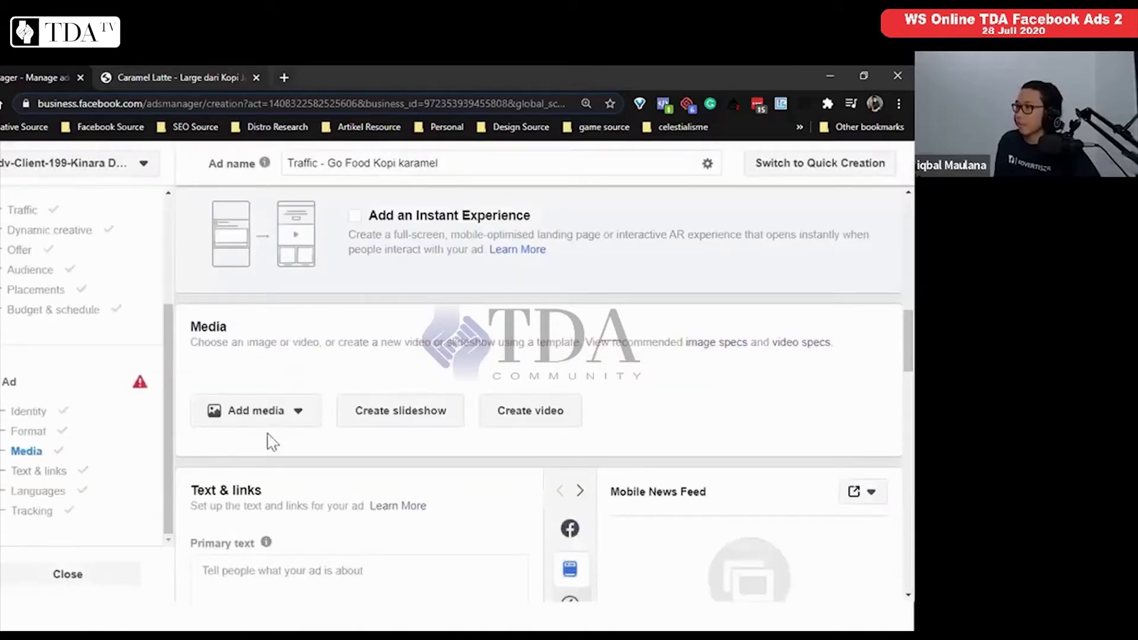
Add the 750 × 750 Instagram image of two latte glasses on a dark background as the ad's media.
{"action": "key", "text": "Return"}
{"action": "left_click", "coordinate": [261, 457]}
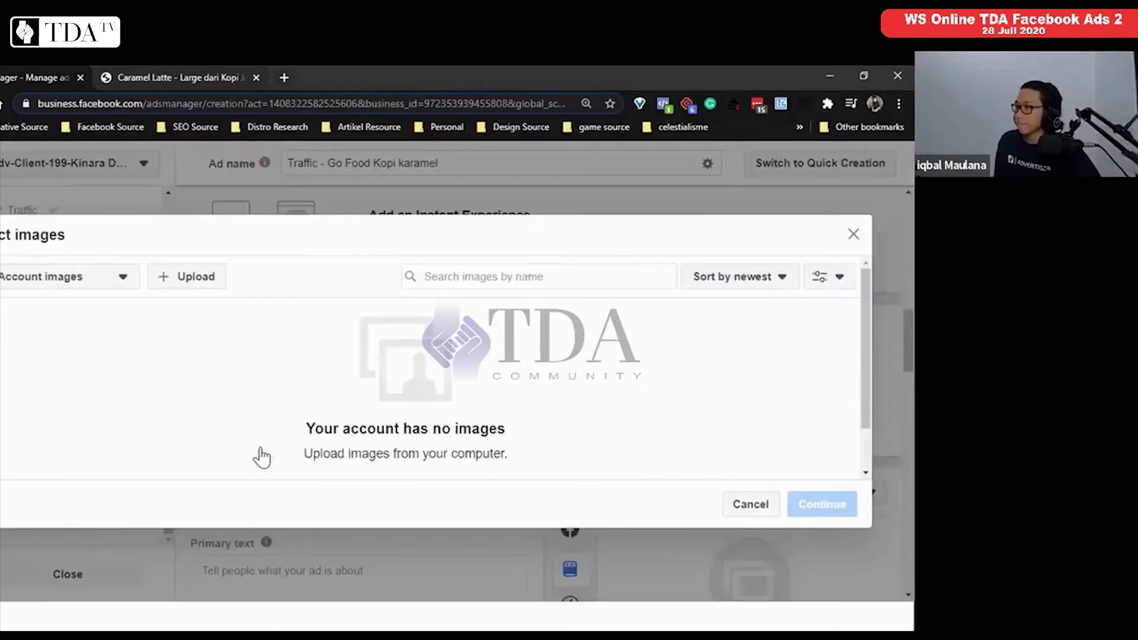
{"action": "left_click", "coordinate": [102, 285]}
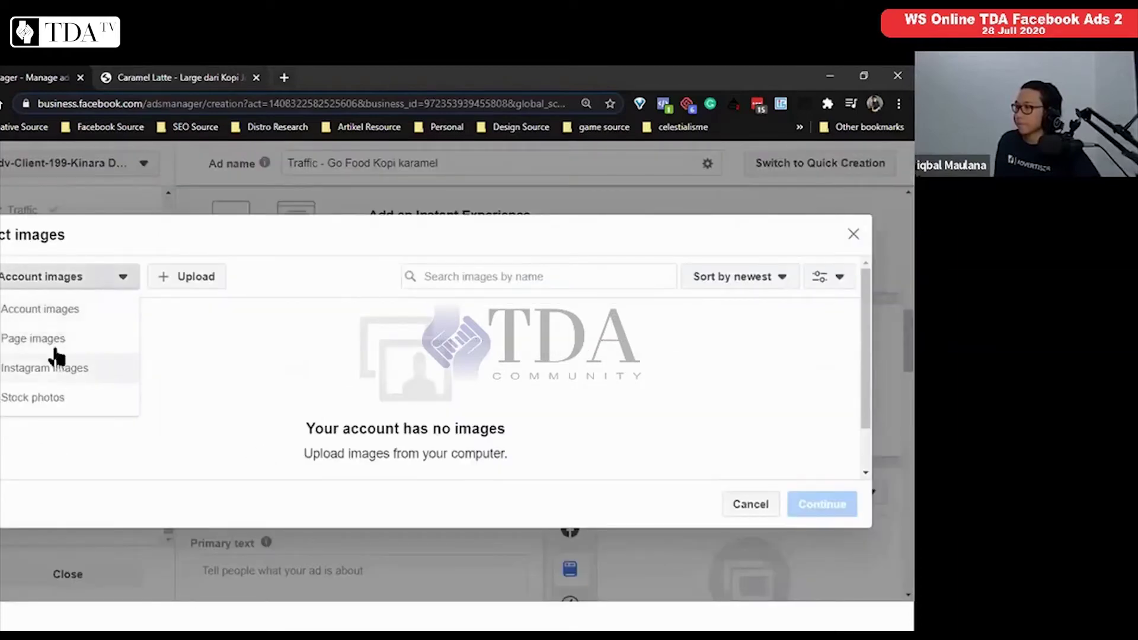
{"action": "left_click", "coordinate": [51, 371]}
{"action": "left_click", "coordinate": [136, 361]}
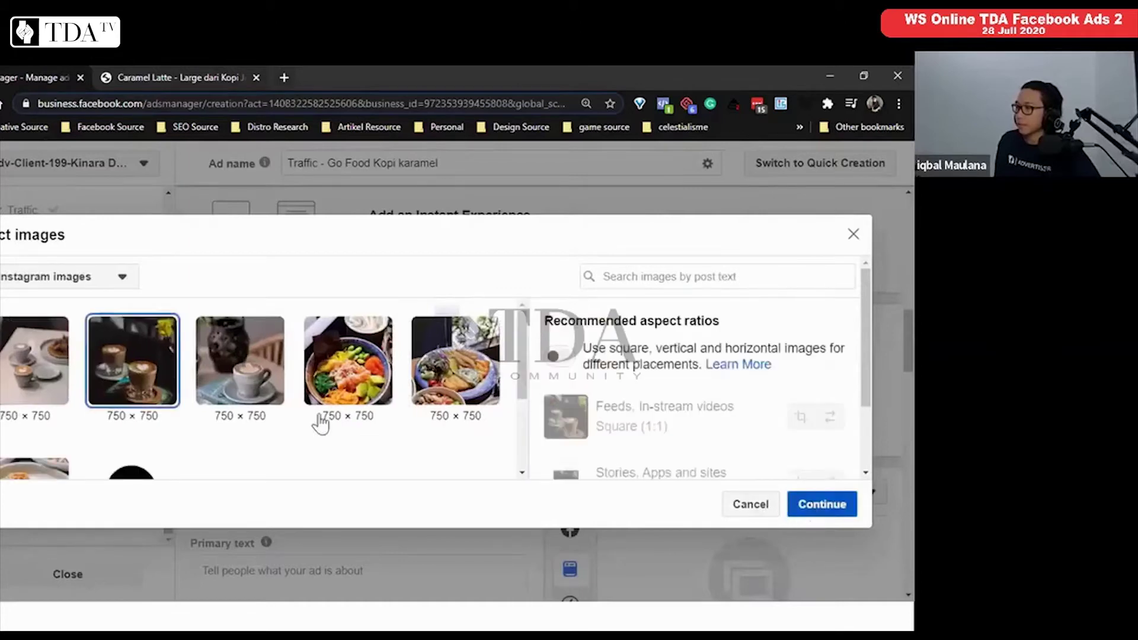
{"action": "scroll", "coordinate": [829, 408], "scroll_direction": "down", "scroll_amount": 3}
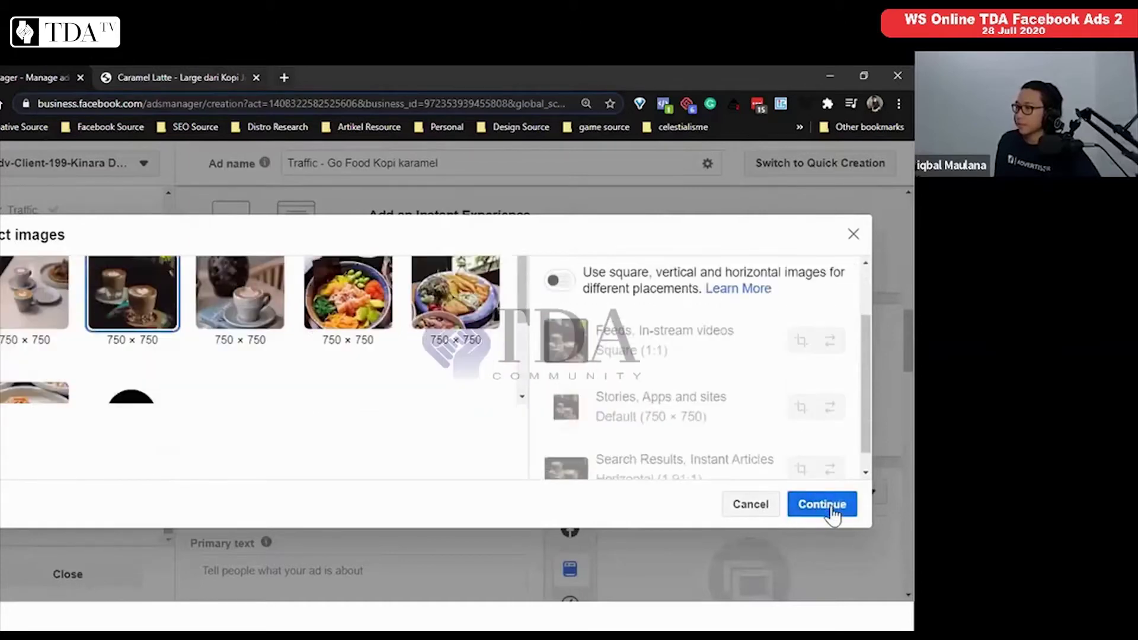
{"action": "left_click", "coordinate": [833, 504]}
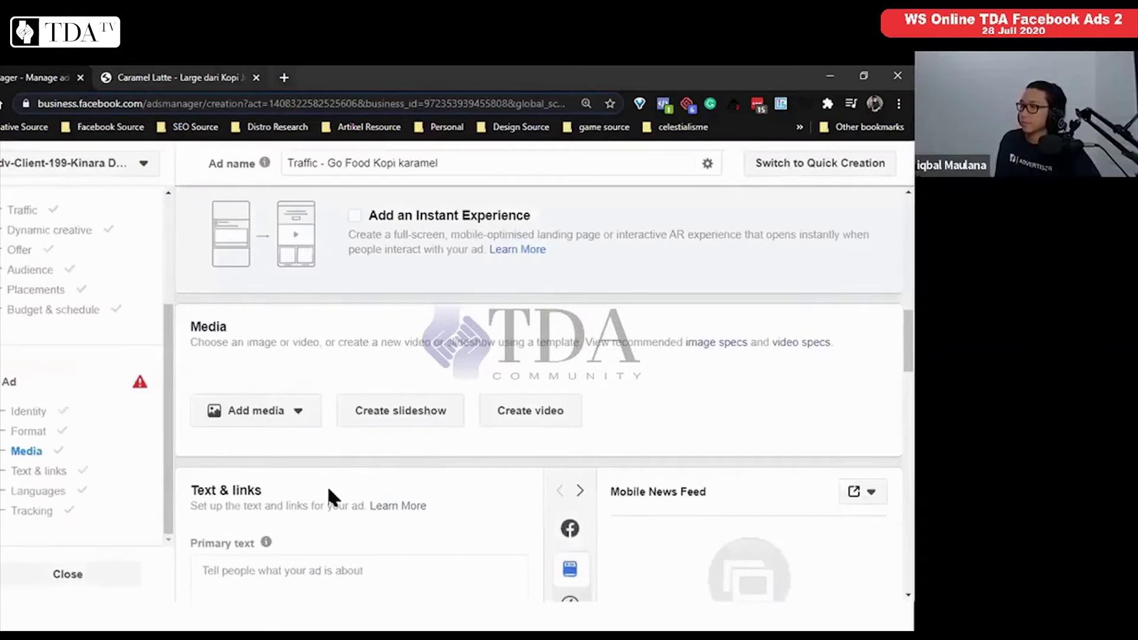
Review the ad's text and links fields, destination options and website URL field alongside the Mobile News Feed preview.
{"action": "scroll", "coordinate": [347, 368], "scroll_direction": "down", "scroll_amount": 3}
{"action": "scroll", "coordinate": [351, 334], "scroll_direction": "down", "scroll_amount": 3}
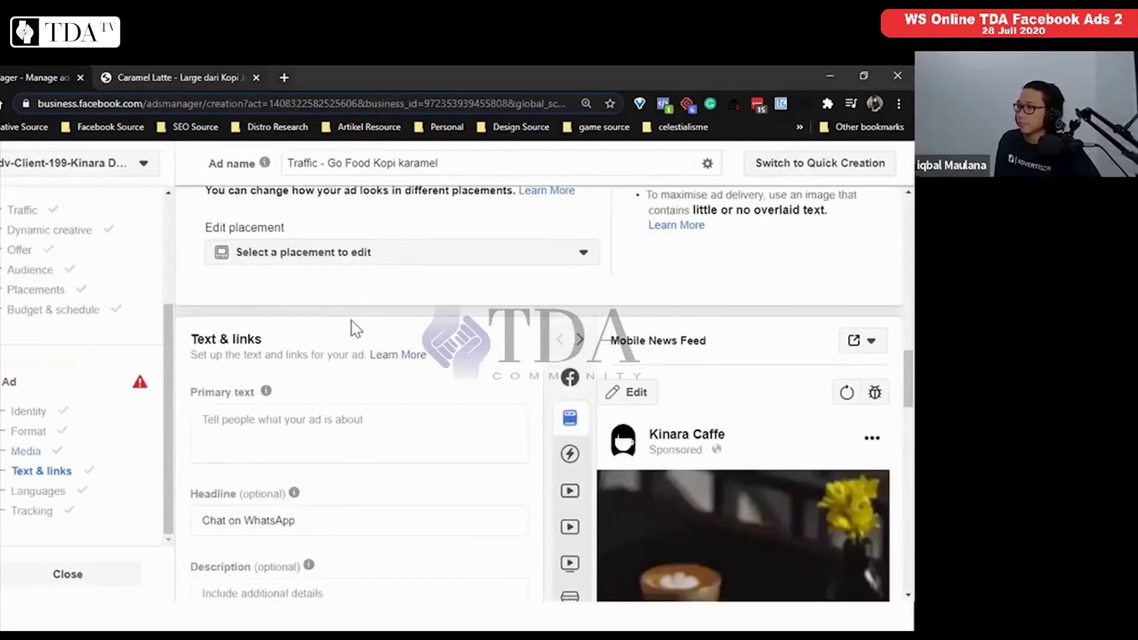
{"action": "scroll", "coordinate": [834, 359], "scroll_direction": "down", "scroll_amount": 3}
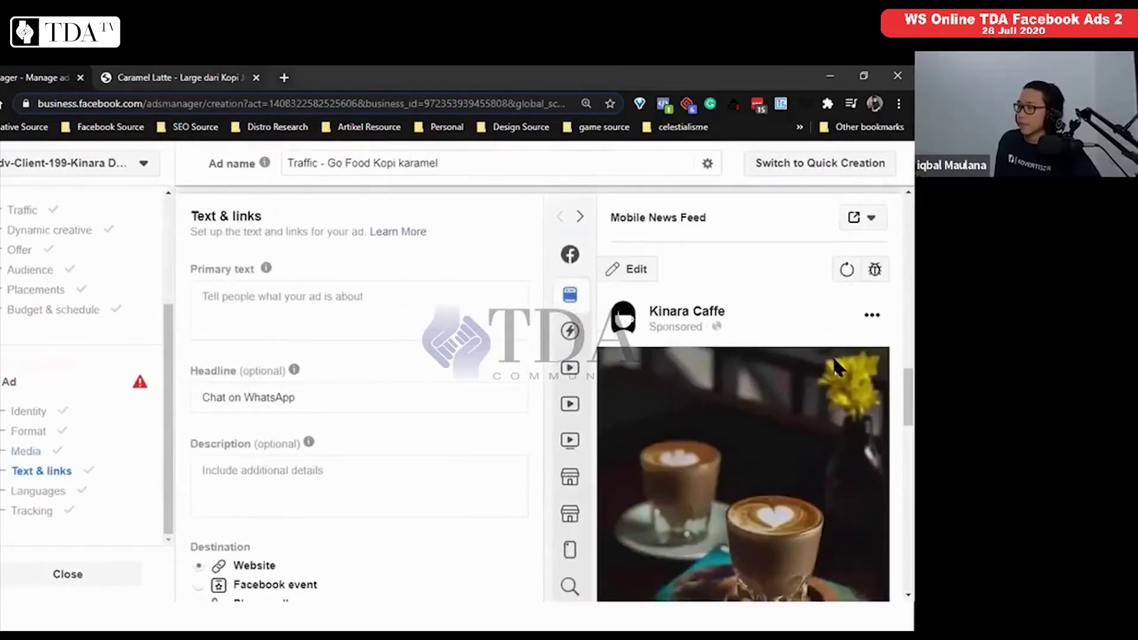
{"action": "scroll", "coordinate": [728, 388], "scroll_direction": "down", "scroll_amount": 2}
{"action": "scroll", "coordinate": [728, 385], "scroll_direction": "down", "scroll_amount": 2}
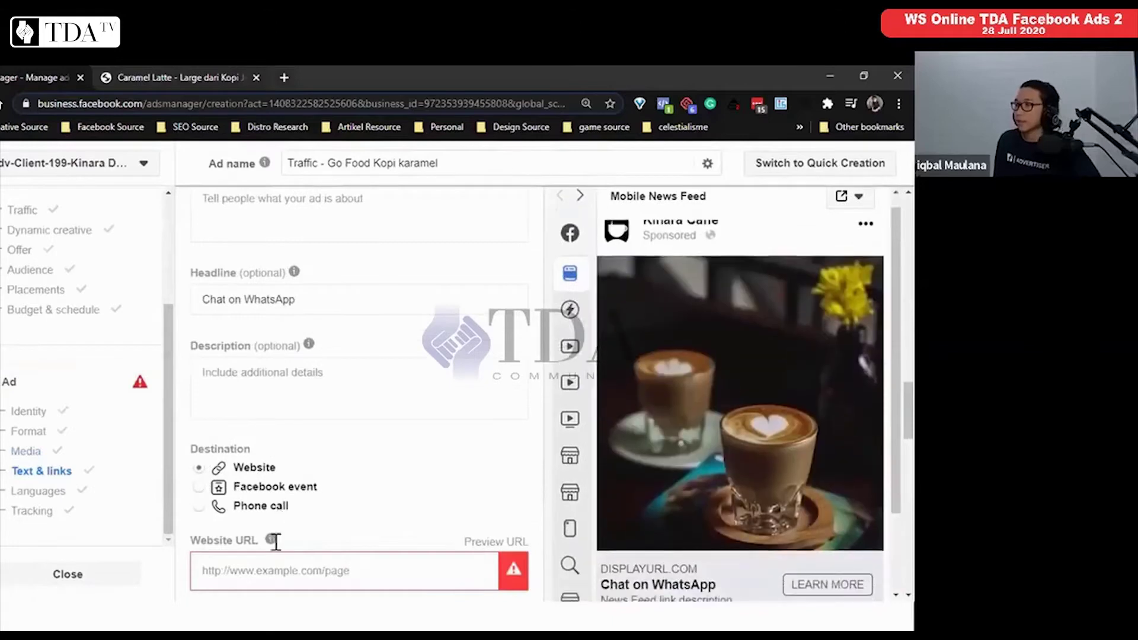
{"action": "scroll", "coordinate": [354, 483], "scroll_direction": "down", "scroll_amount": 1}
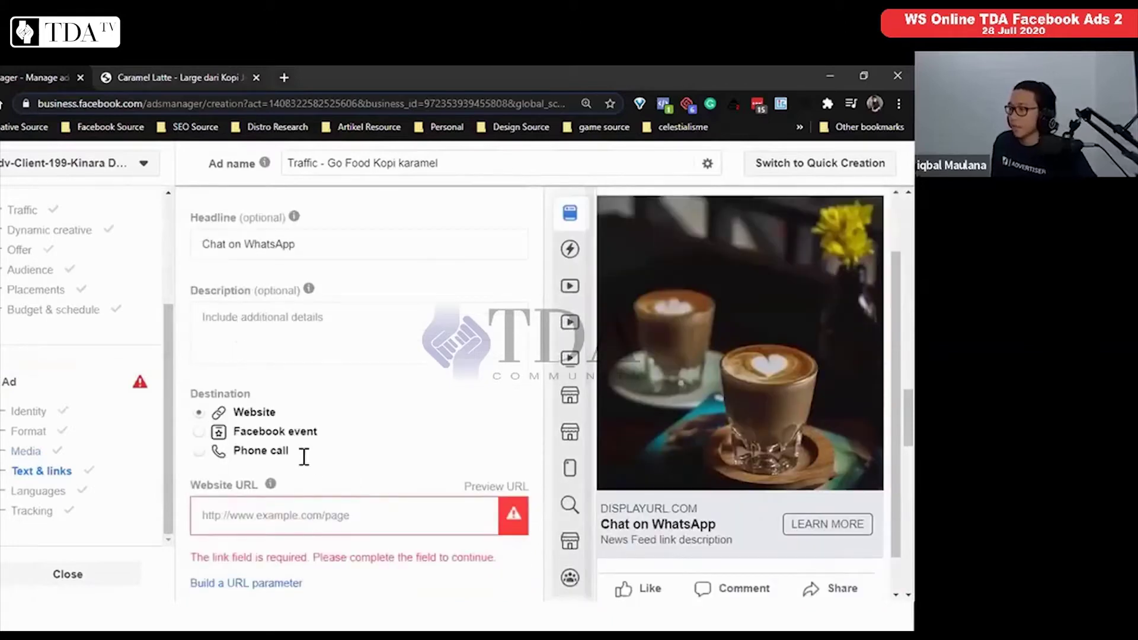
{"action": "scroll", "coordinate": [325, 433], "scroll_direction": "up", "scroll_amount": 2}
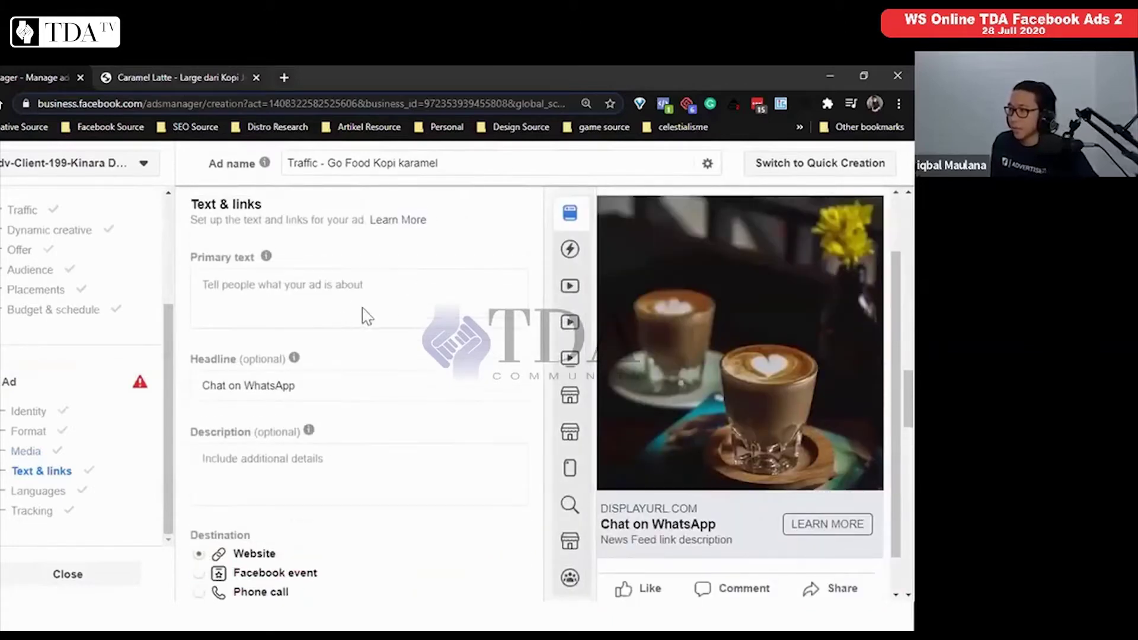
{"action": "scroll", "coordinate": [350, 332], "scroll_direction": "up", "scroll_amount": 1}
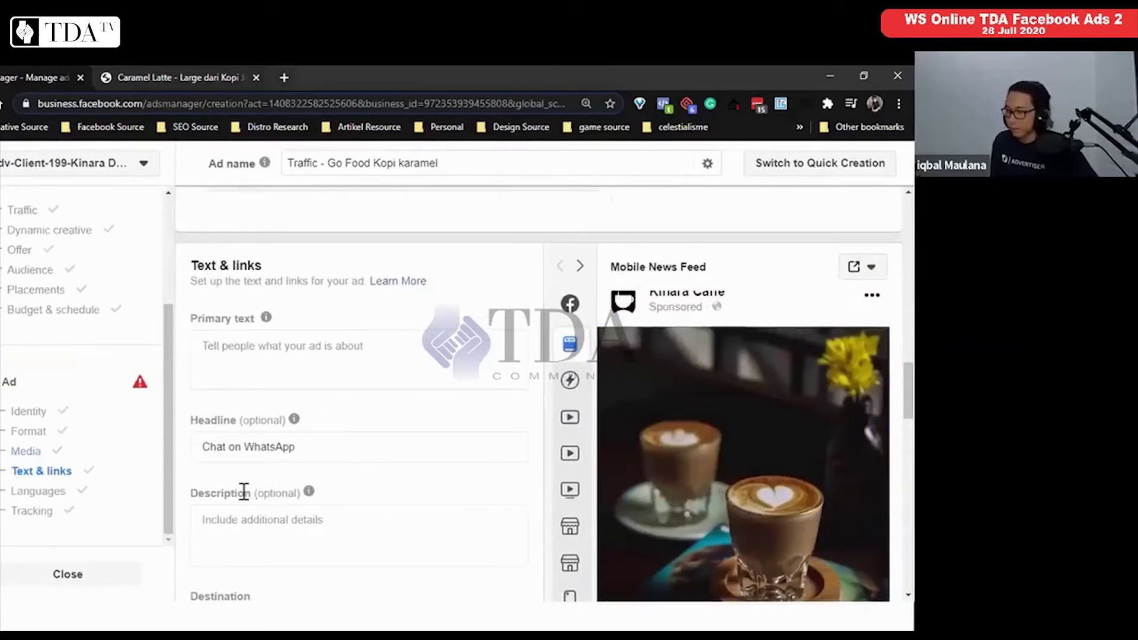
{"action": "scroll", "coordinate": [249, 503], "scroll_direction": "down", "scroll_amount": 3}
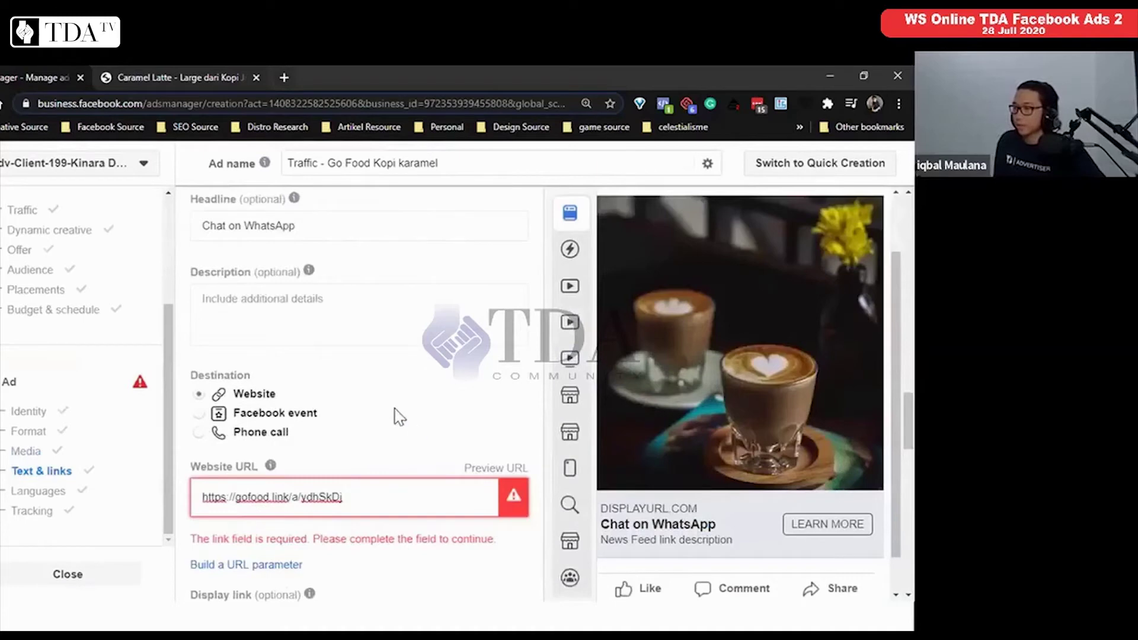
{"action": "left_click", "coordinate": [354, 487]}
{"action": "scroll", "coordinate": [350, 462], "scroll_direction": "up", "scroll_amount": 1}
{"action": "scroll", "coordinate": [353, 376], "scroll_direction": "up", "scroll_amount": 2}
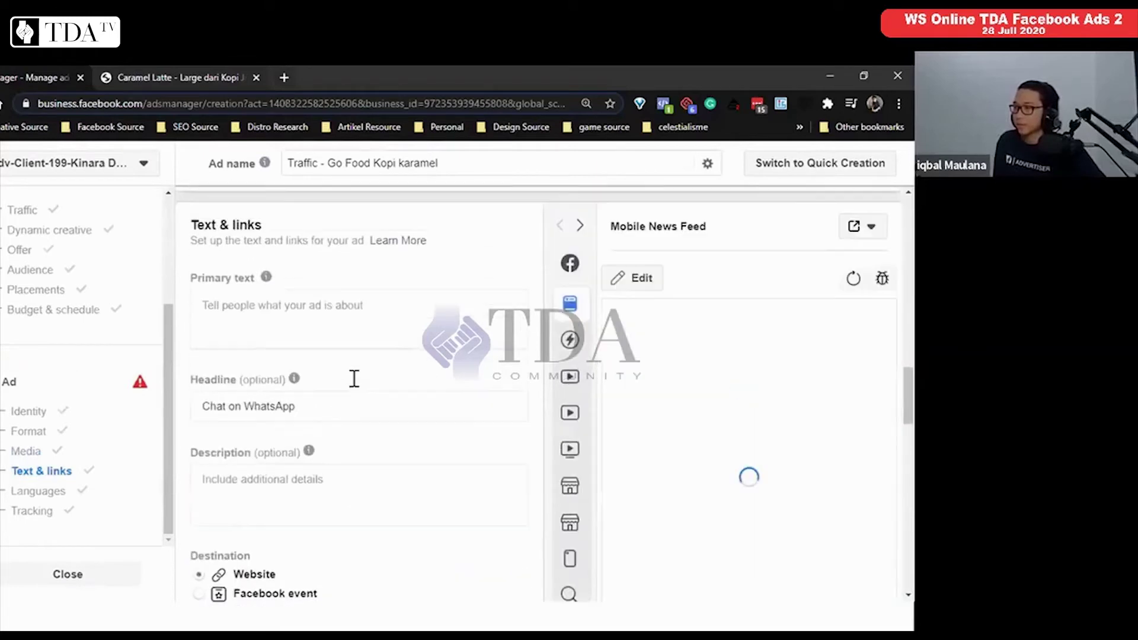
{"action": "scroll", "coordinate": [303, 346], "scroll_direction": "up", "scroll_amount": 2}
{"action": "scroll", "coordinate": [249, 296], "scroll_direction": "down", "scroll_amount": 3}
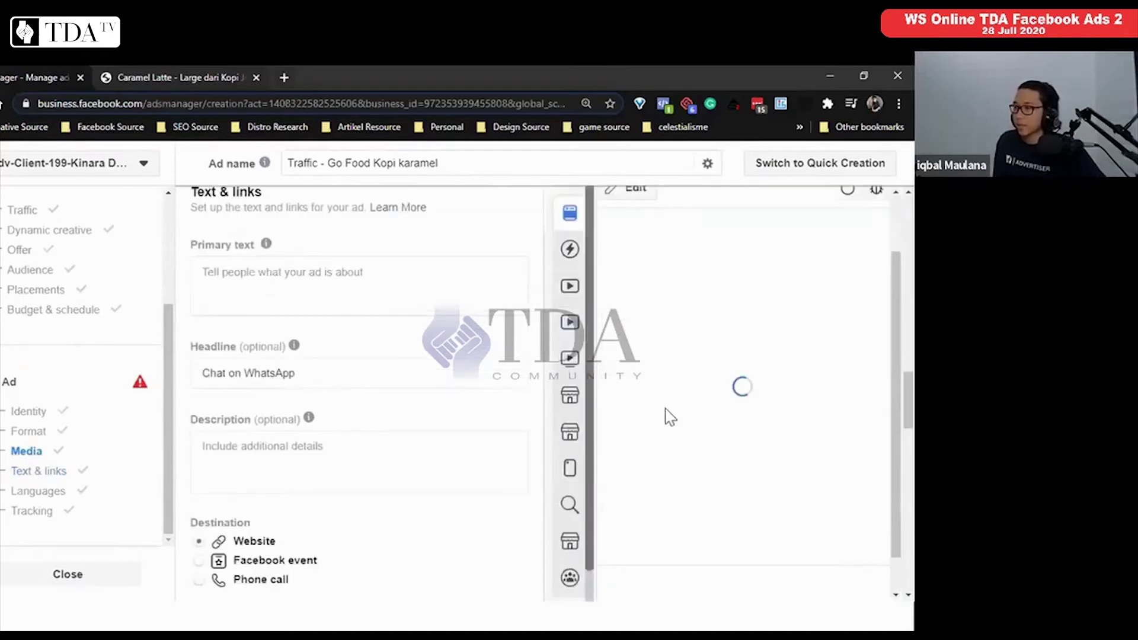
{"action": "scroll", "coordinate": [393, 483], "scroll_direction": "down", "scroll_amount": 3}
{"action": "scroll", "coordinate": [383, 472], "scroll_direction": "up", "scroll_amount": 2}
{"action": "scroll", "coordinate": [336, 426], "scroll_direction": "up", "scroll_amount": 3}
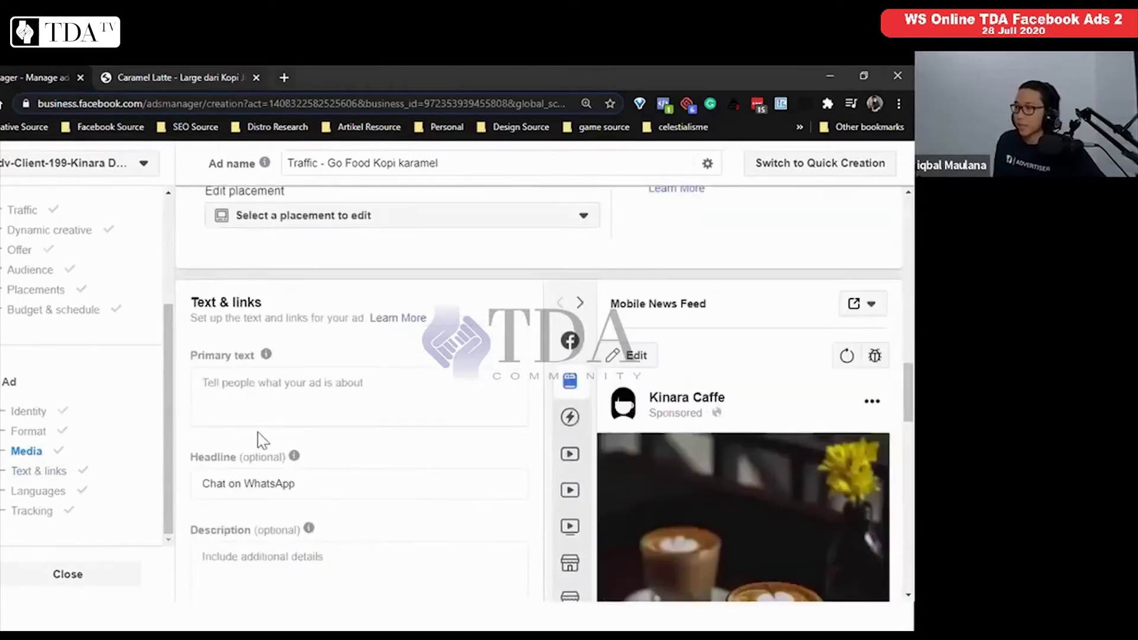
Replace the ad's WhatsApp headline with "Order VIa Gofood disini!".
{"action": "triple_click", "coordinate": [152, 484]}
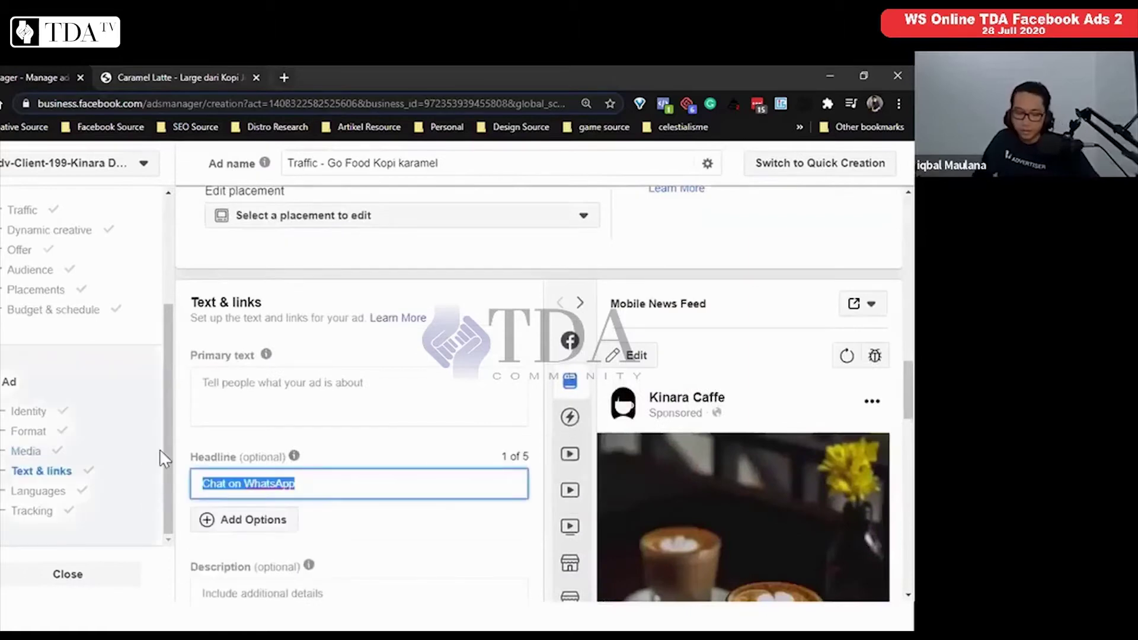
{"action": "type", "text": "Order VIa"}
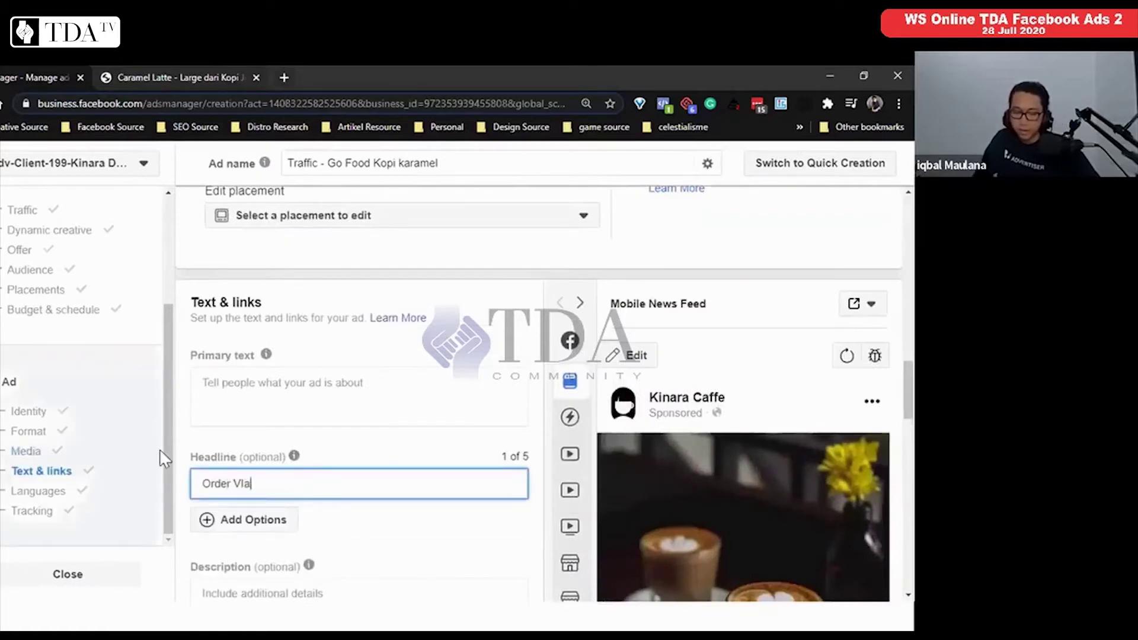
{"action": "type", "text": " Godoood disini!"}
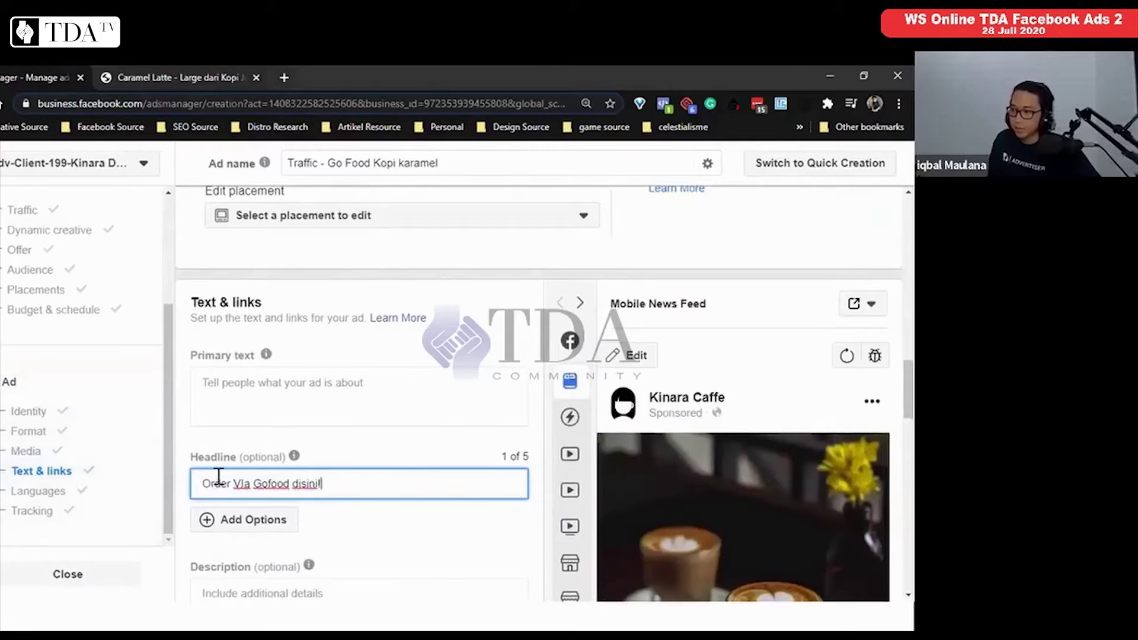
Enter "Free Ongkir" as the ad's description and check how the text looks in the preview.
{"action": "scroll", "coordinate": [218, 478], "scroll_direction": "down", "scroll_amount": 3}
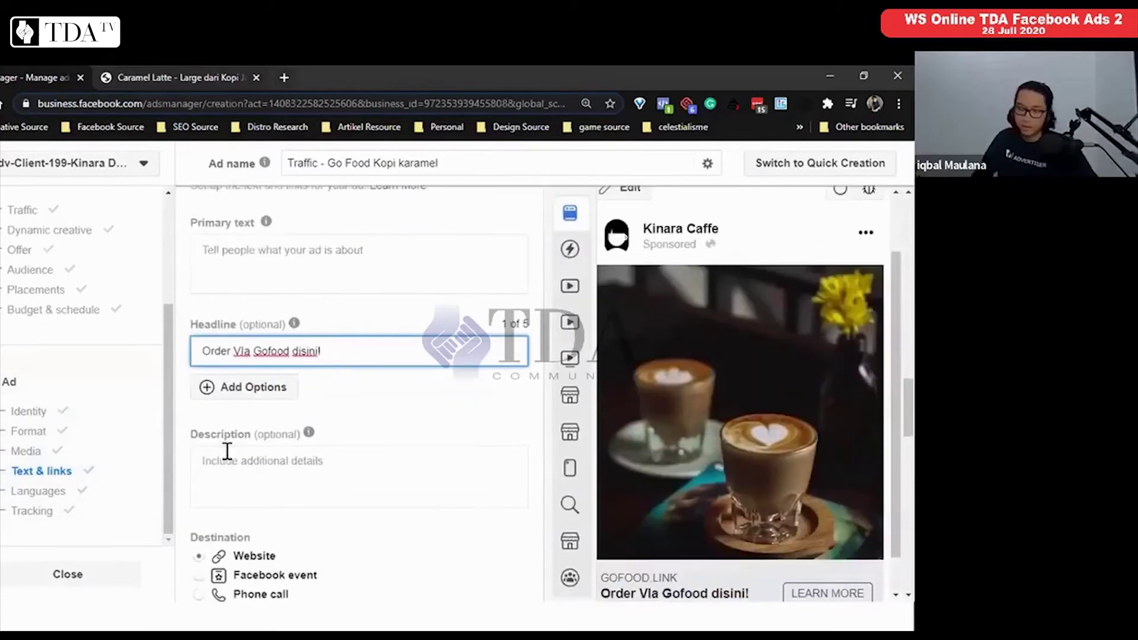
{"action": "left_click", "coordinate": [227, 437]}
{"action": "type", "text": "Free"}
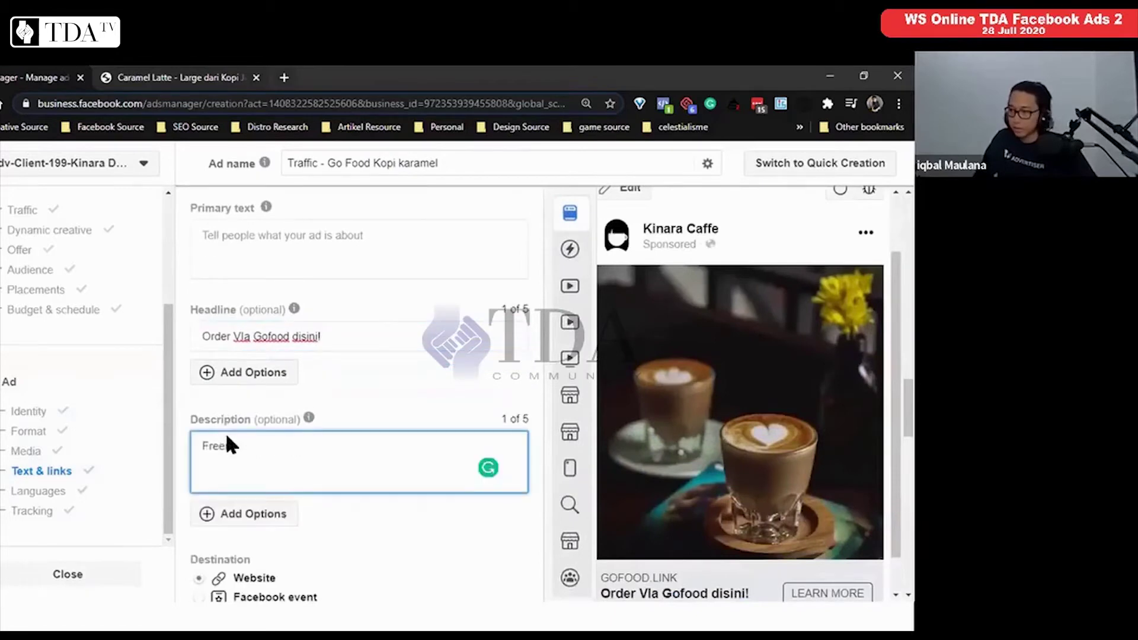
{"action": "type", "text": " Ongkir"}
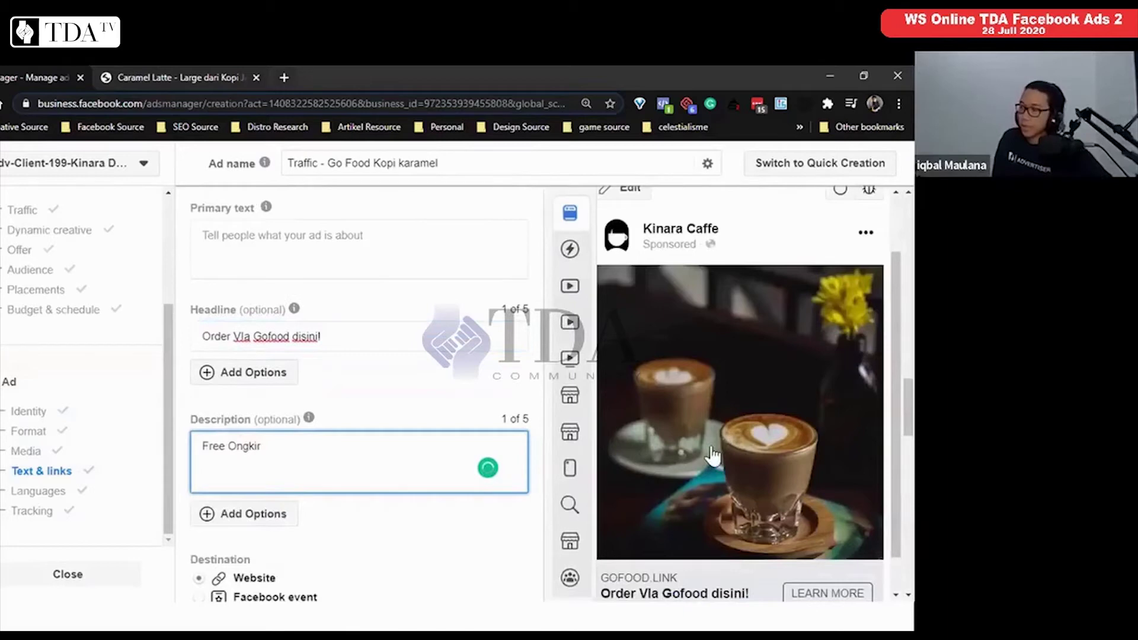
{"action": "scroll", "coordinate": [698, 482], "scroll_direction": "down", "scroll_amount": 4}
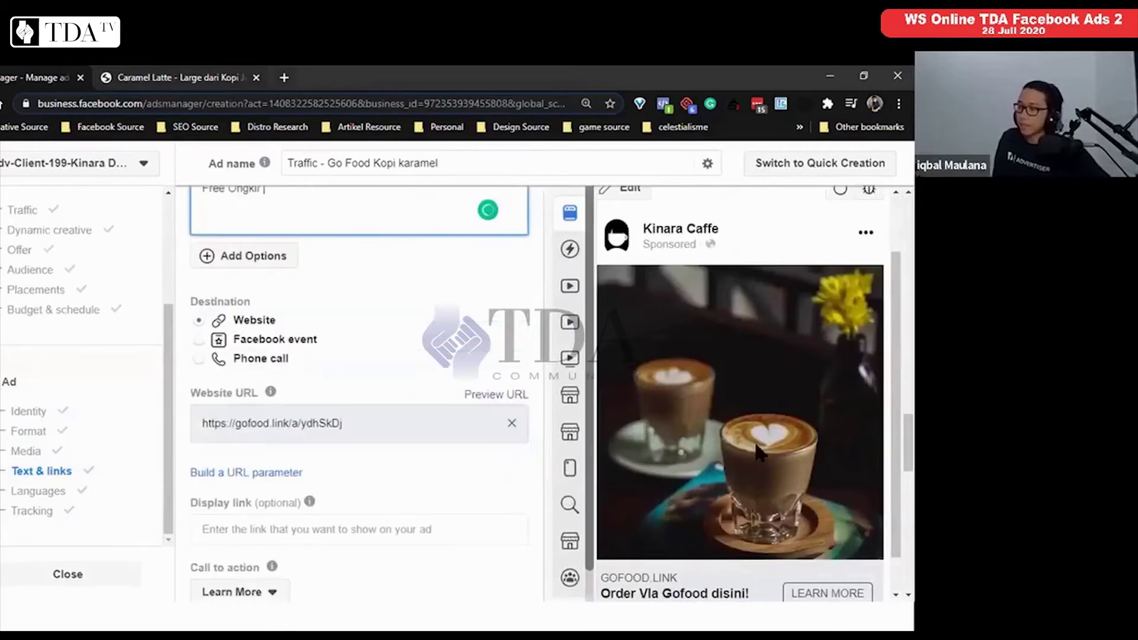
{"action": "scroll", "coordinate": [760, 454], "scroll_direction": "down", "scroll_amount": 3}
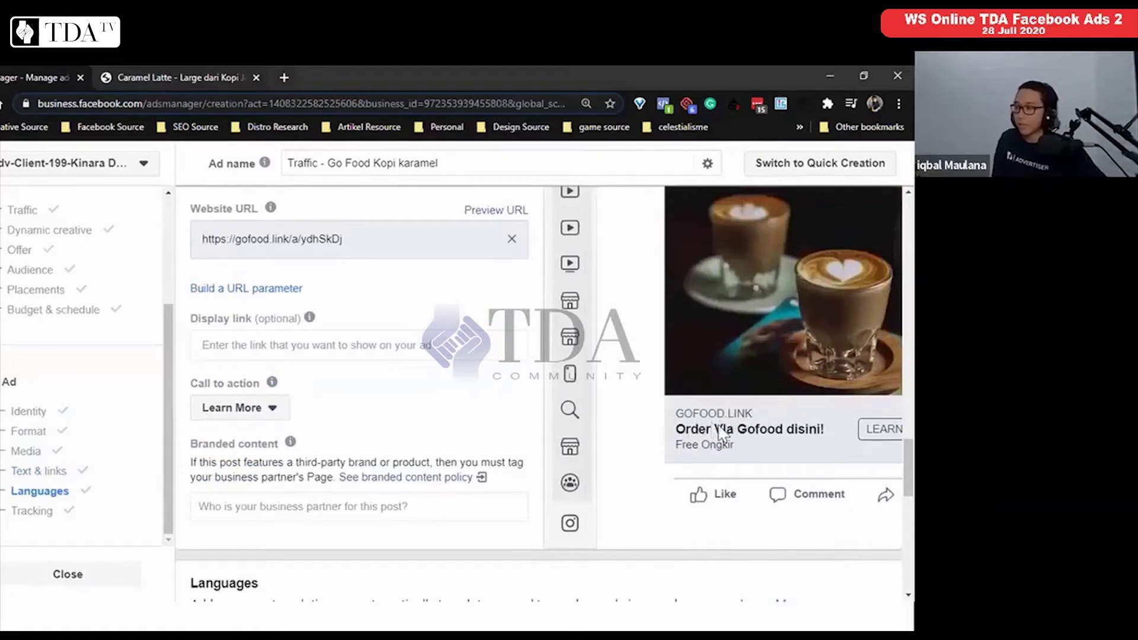
{"action": "scroll", "coordinate": [409, 409], "scroll_direction": "up", "scroll_amount": 2}
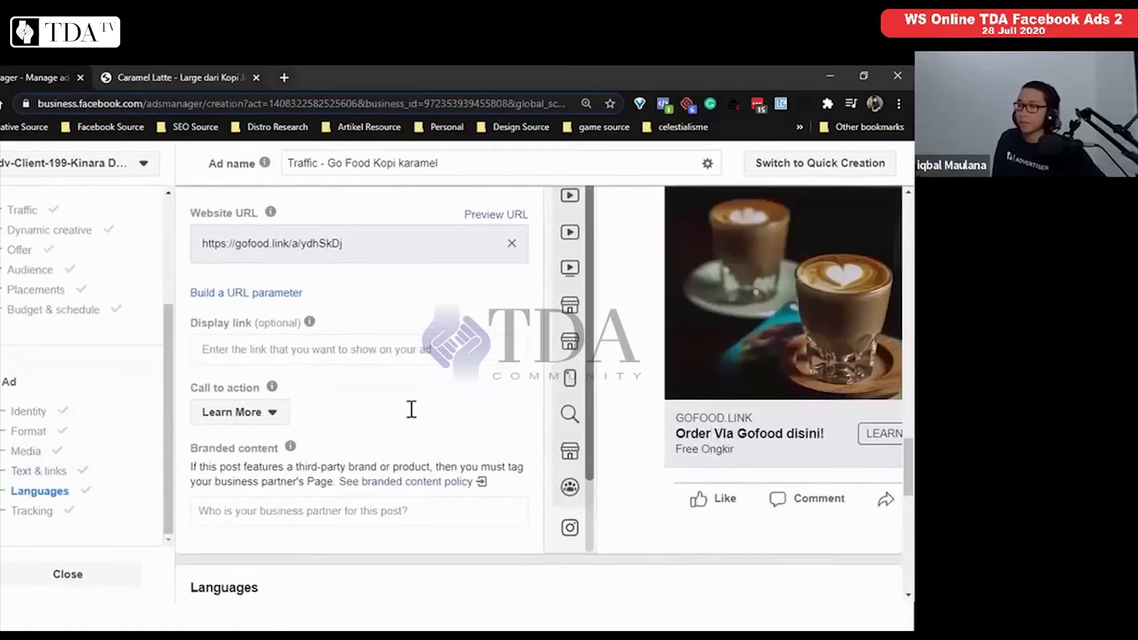
Change the headline to "Free Ongkir Via Gofood disini!" and the description to "Promo Buy 1 Gift One".
{"action": "scroll", "coordinate": [260, 340], "scroll_direction": "up", "scroll_amount": 4}
{"action": "left_click_drag", "start_coordinate": [251, 262], "coordinate": [158, 264]}
{"action": "type", "text": "Free Ongkir"}
{"action": "type", "text": "a Gofood disini!"}
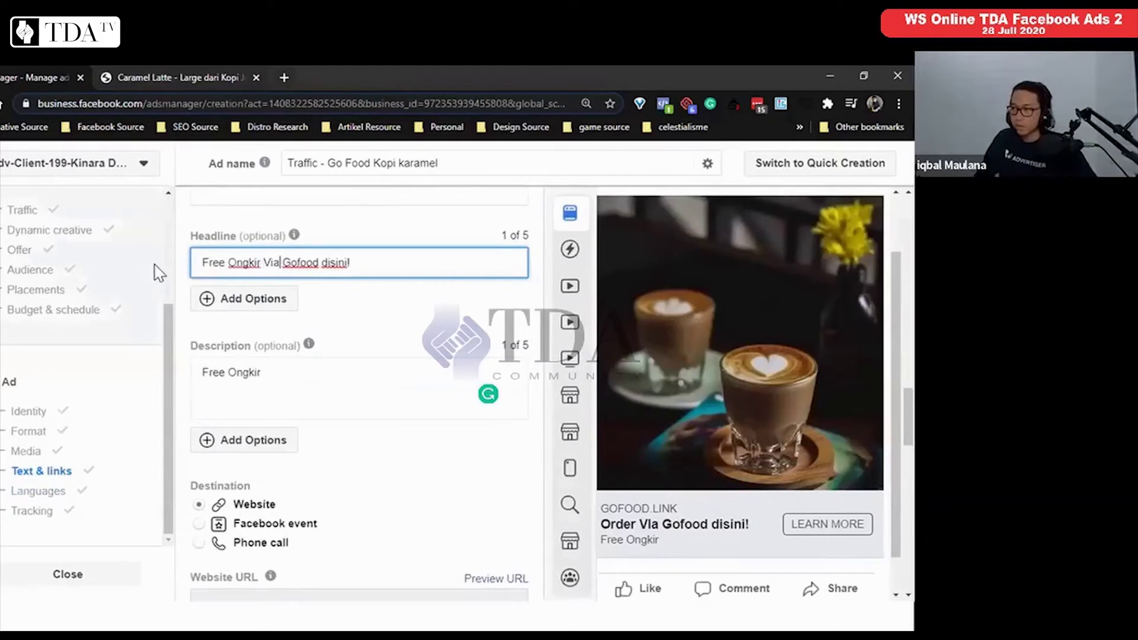
{"action": "left_click_drag", "start_coordinate": [287, 374], "coordinate": [170, 368]}
{"action": "type", "text": "Promo Buy 1 G"}
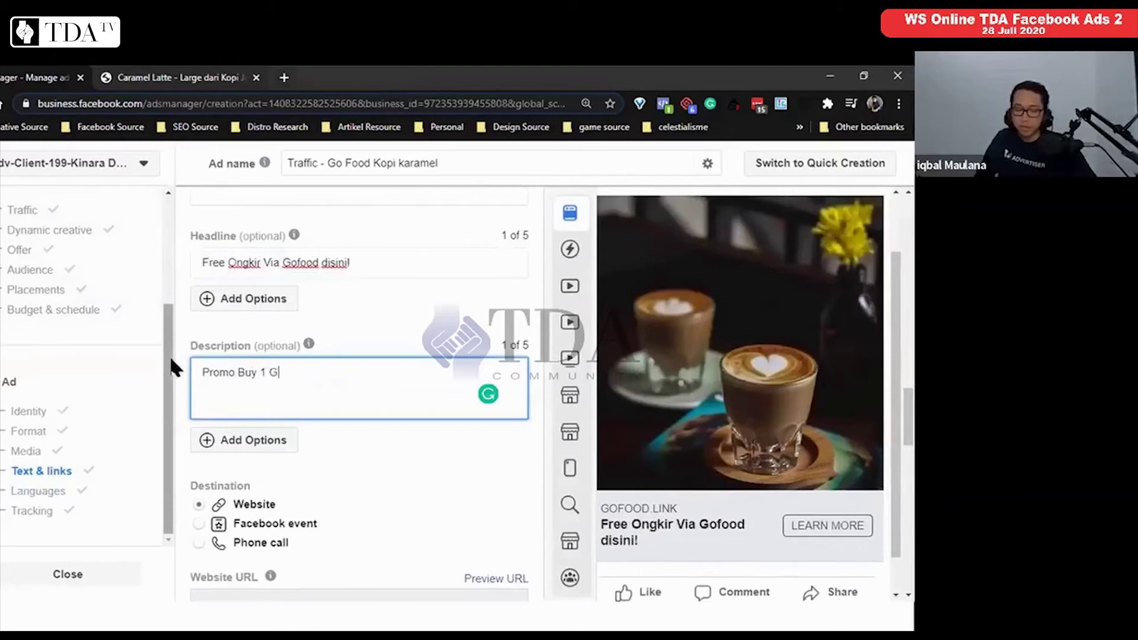
{"action": "type", "text": "ift One"}
{"action": "scroll", "coordinate": [278, 331], "scroll_direction": "up", "scroll_amount": 3}
{"action": "left_click", "coordinate": [275, 330]}
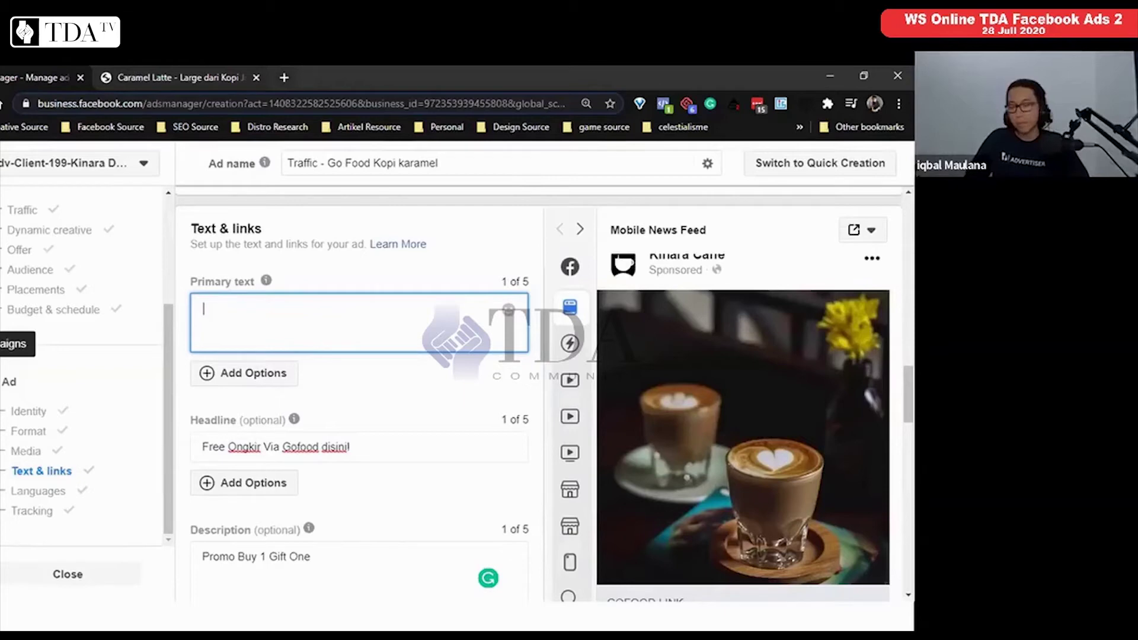
{"action": "type", "text": "Tiap Seduhan Kopi"}
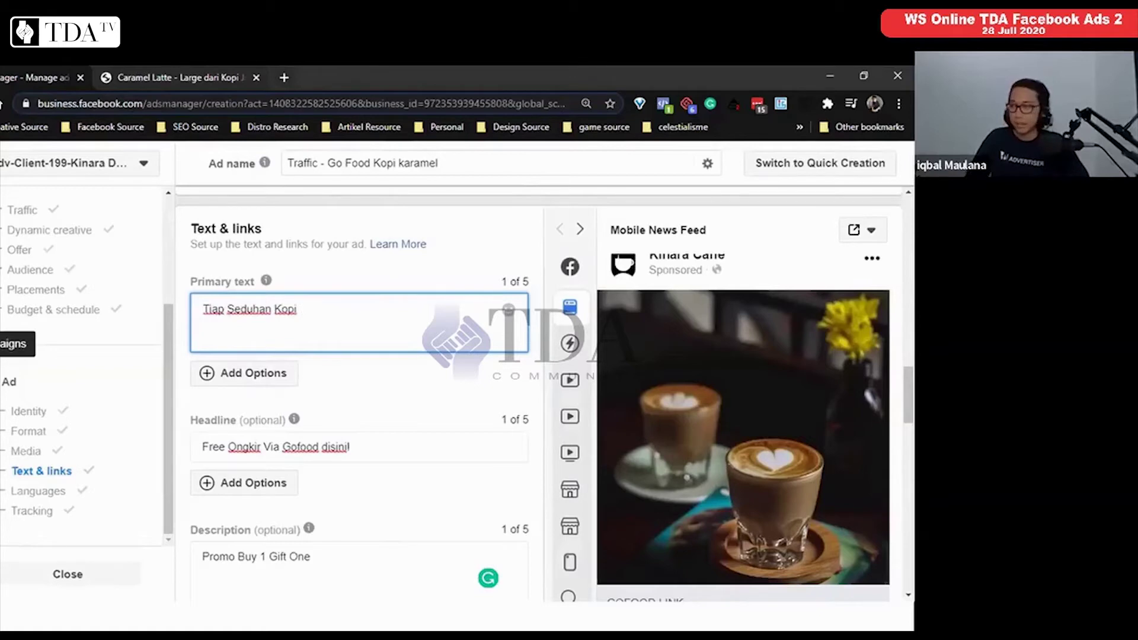
{"action": "type", "text": " Menciptakan"}
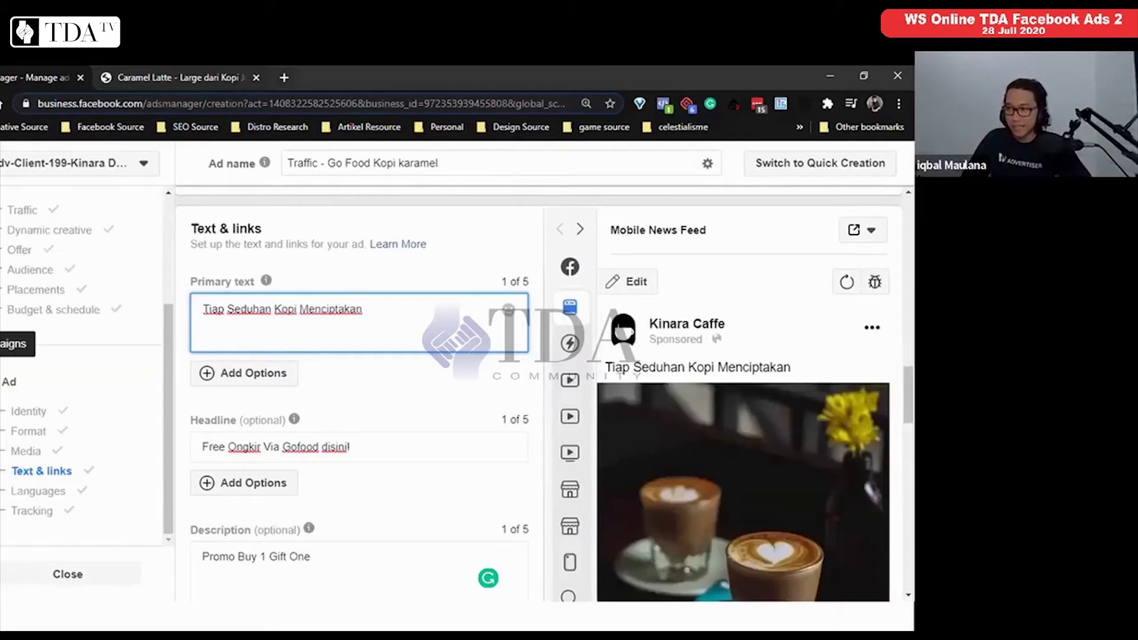
{"action": "key", "text": "ctrl+a"}
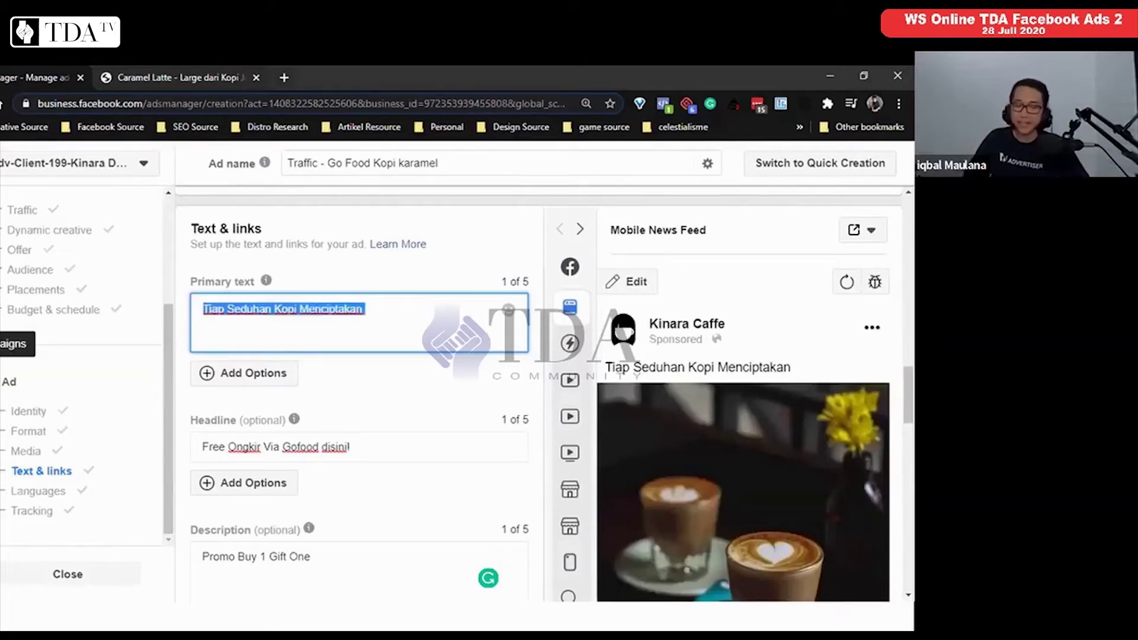
{"action": "key", "text": "BackSpace"}
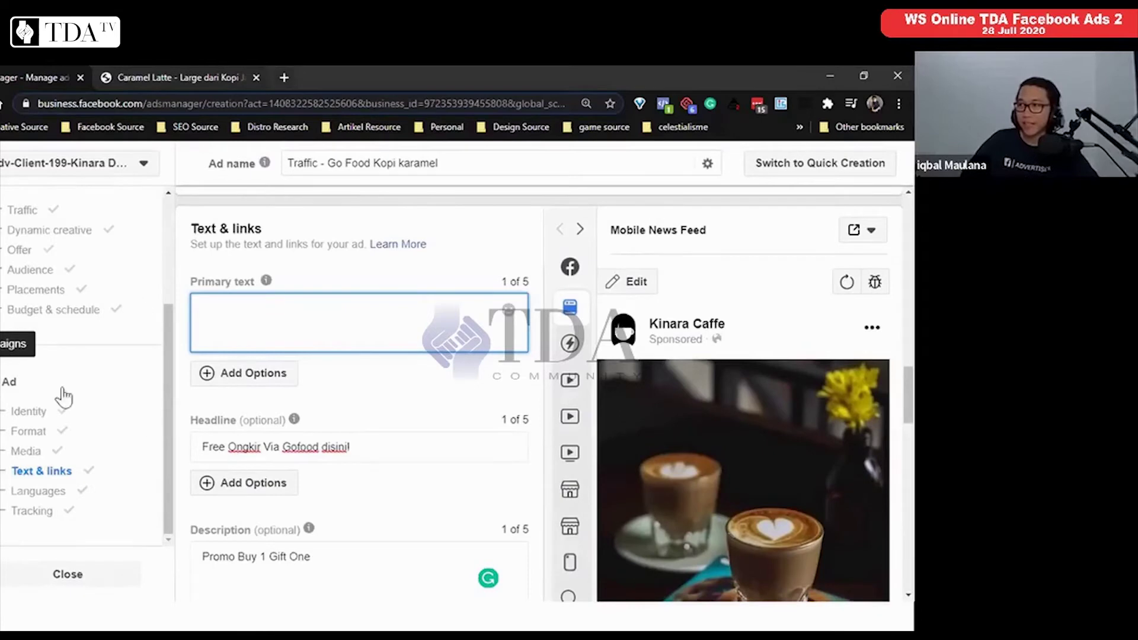
View the Gojek Caramel Latte page and set the primary text to "TitikTemu Rasa antara kopi dan juga karamel yang manis dilidah tapi ga bikin seret.".
{"action": "key", "text": "ctrl+Tab"}
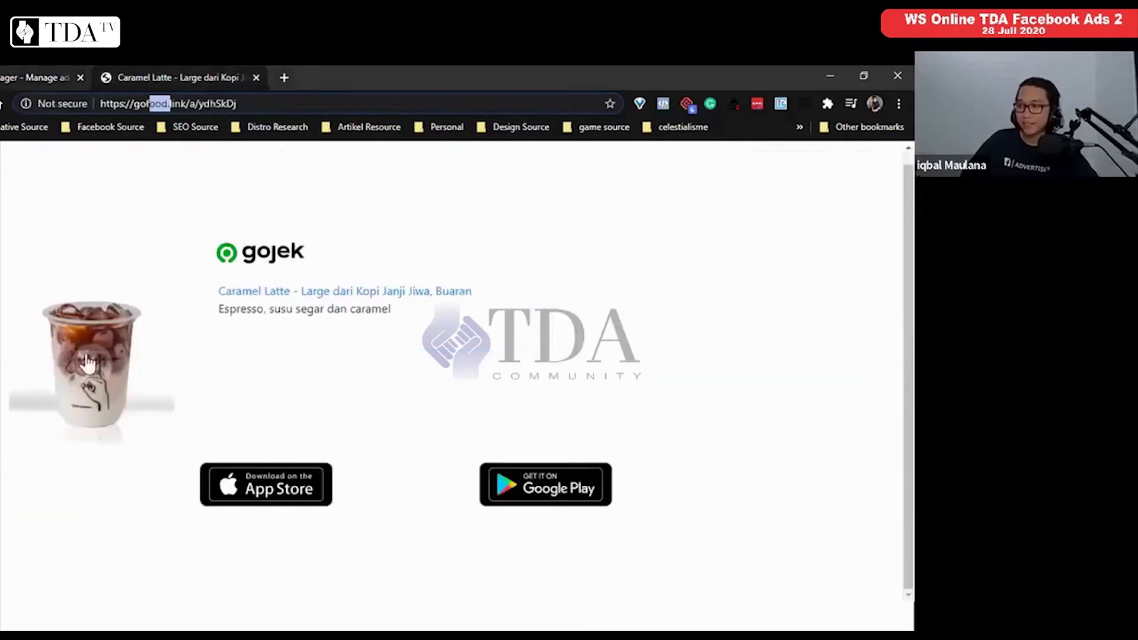
{"action": "left_click", "coordinate": [30, 78]}
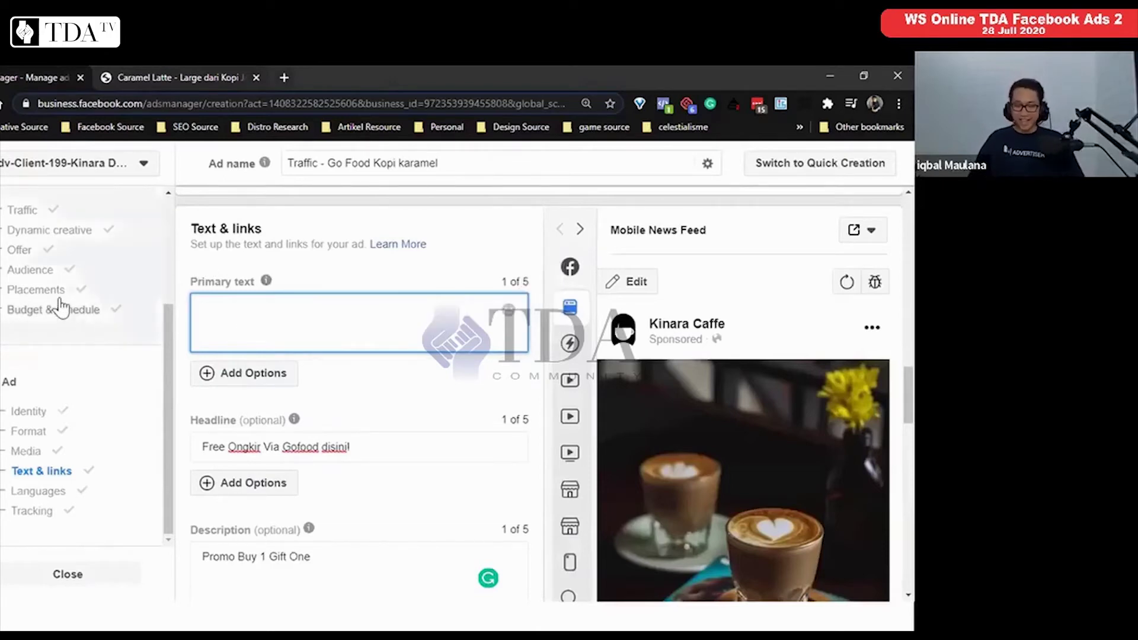
{"action": "type", "text": "Titik"}
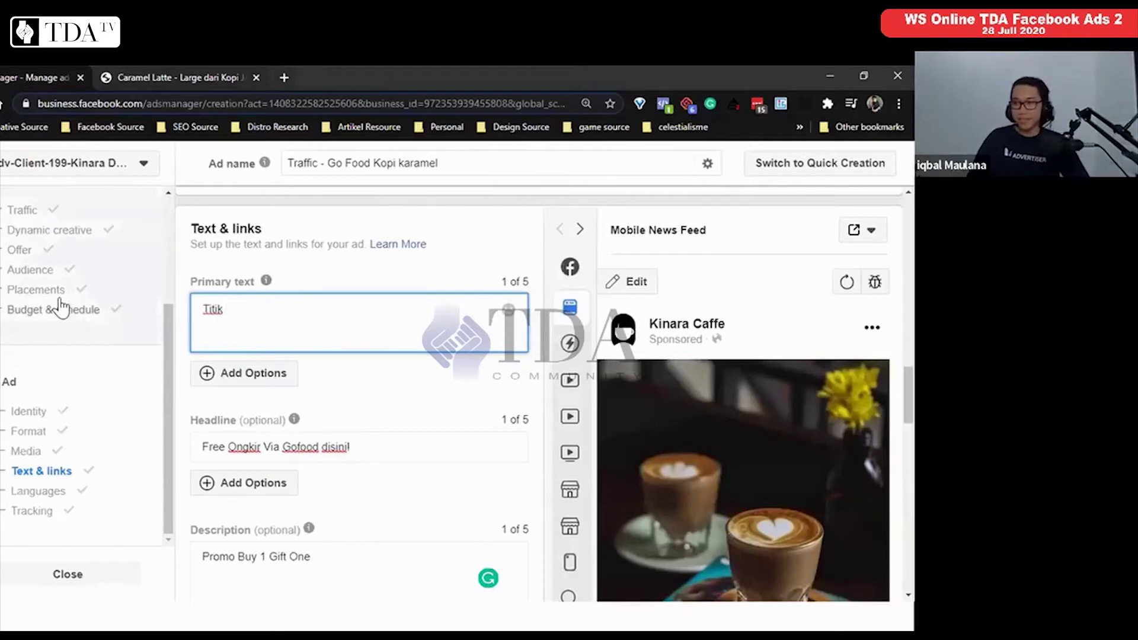
{"action": "type", "text": "Temu Rasa "}
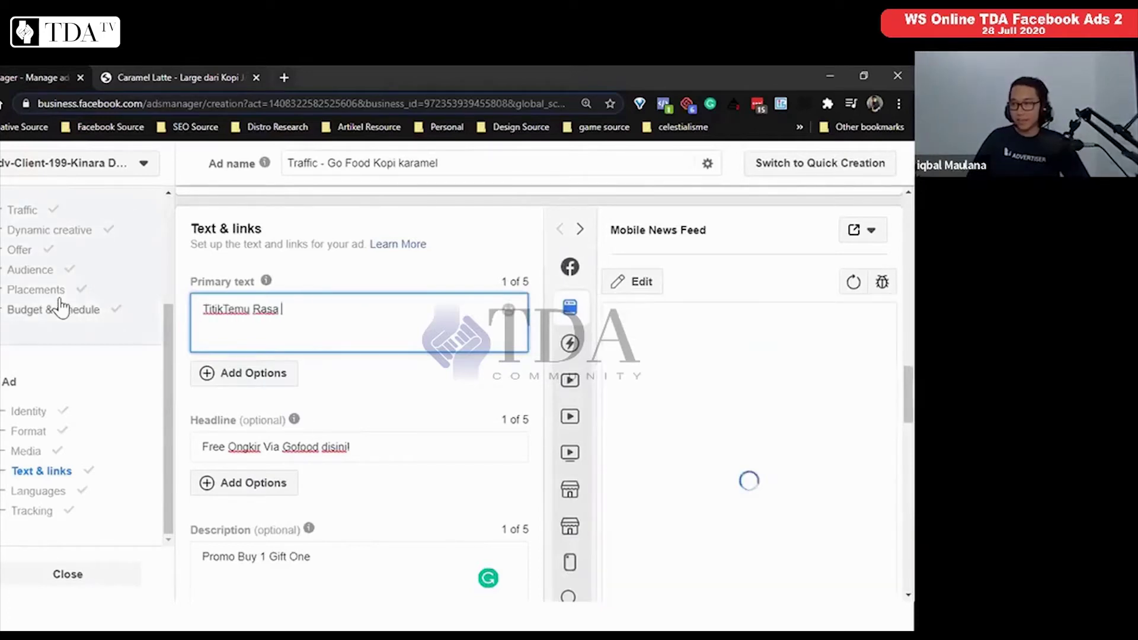
{"action": "type", "text": "antara kopi dan"}
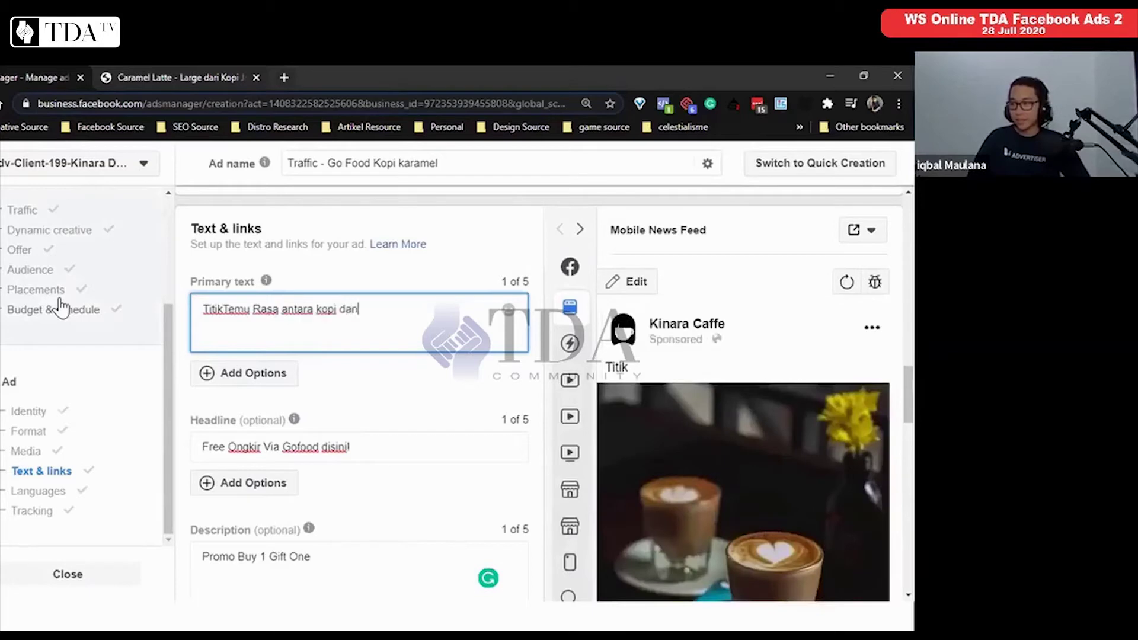
{"action": "type", "text": " ju"}
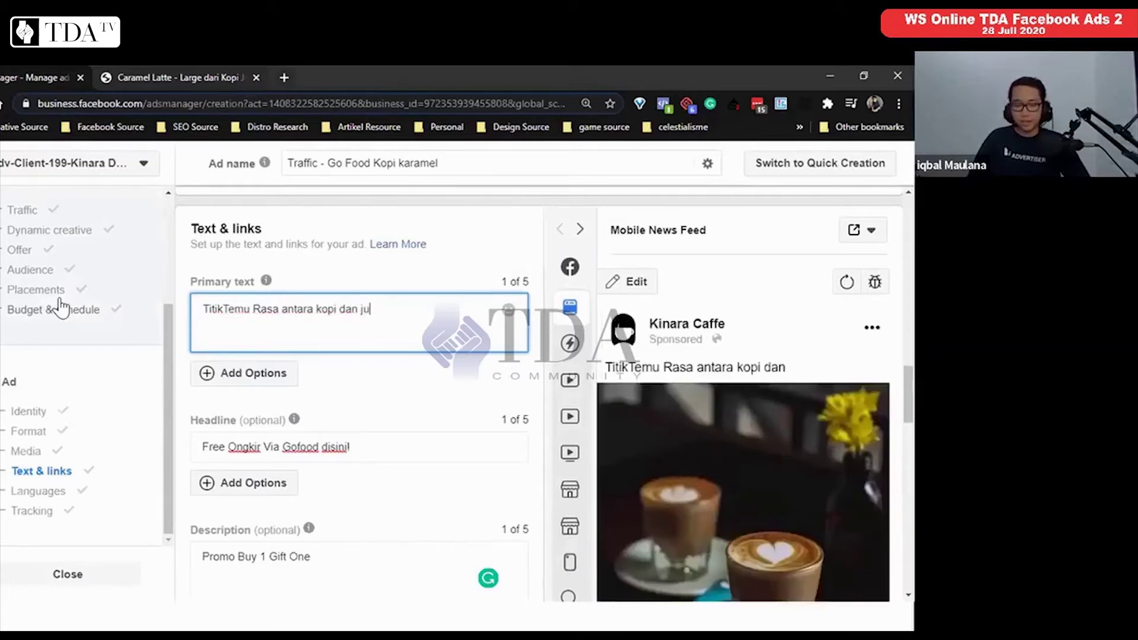
{"action": "type", "text": "ga karamel "}
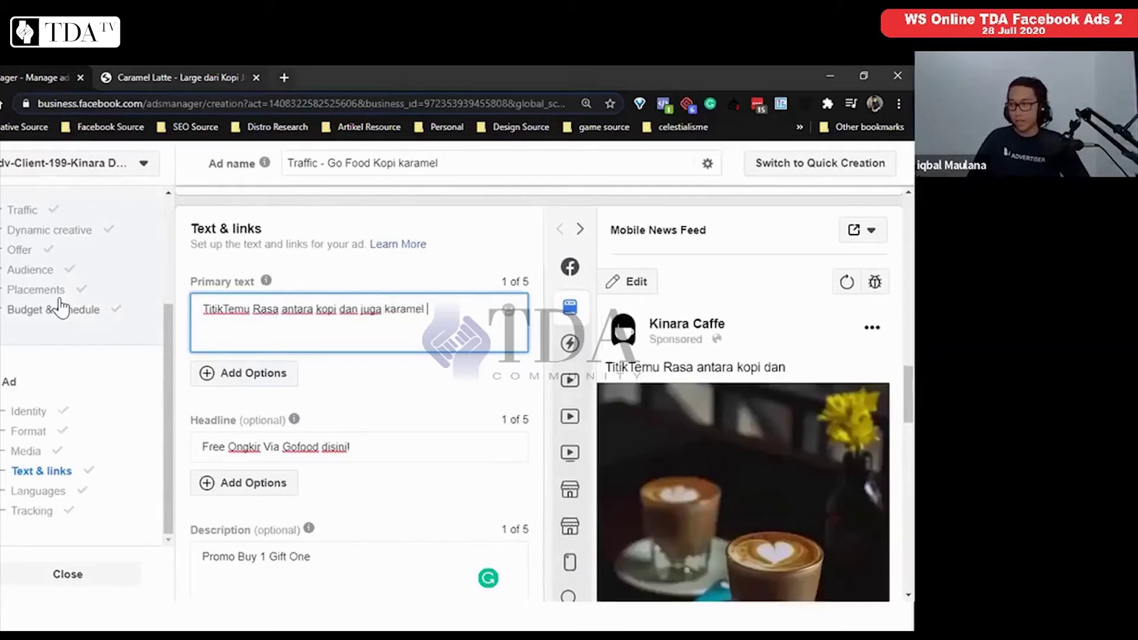
{"action": "type", "text": "yang "}
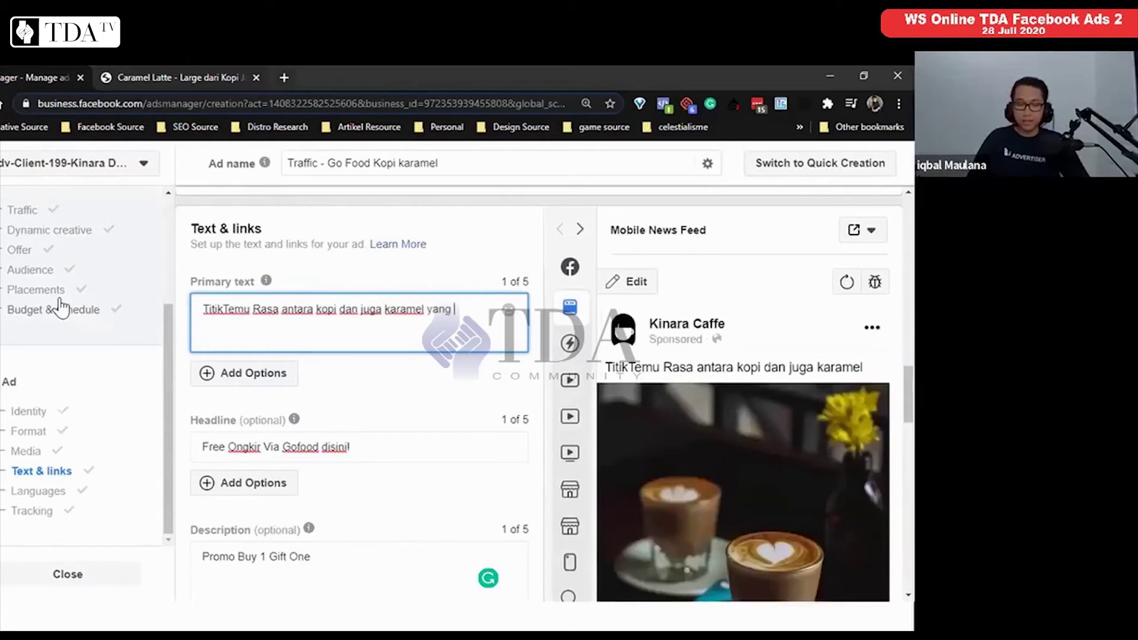
{"action": "type", "text": "manis dilid"}
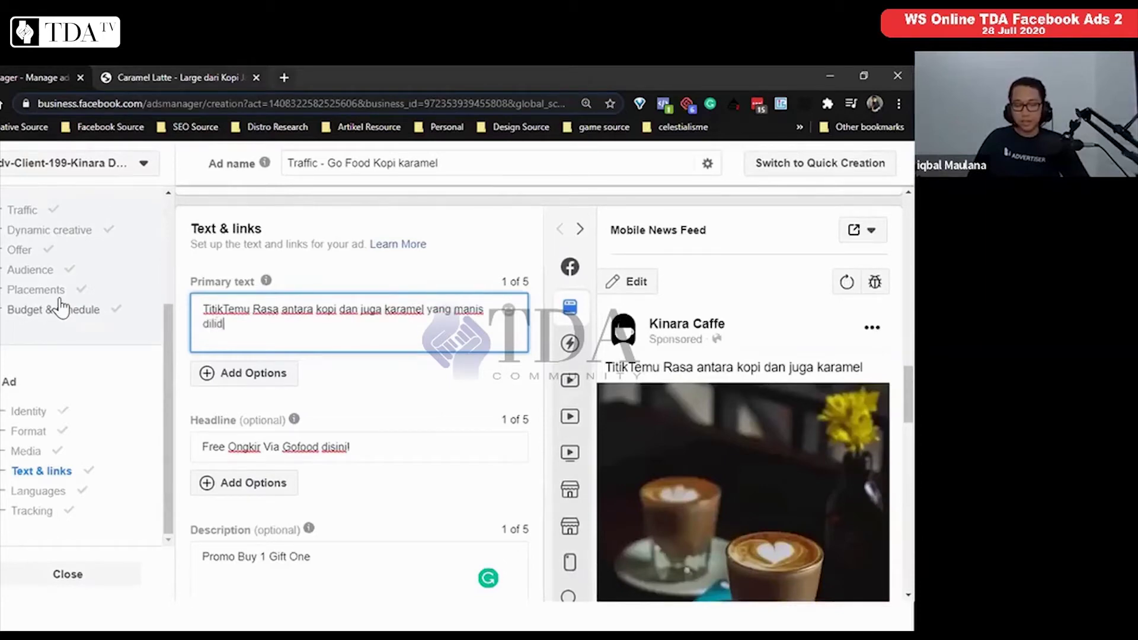
{"action": "type", "text": "ah tapi ga bikin seret."}
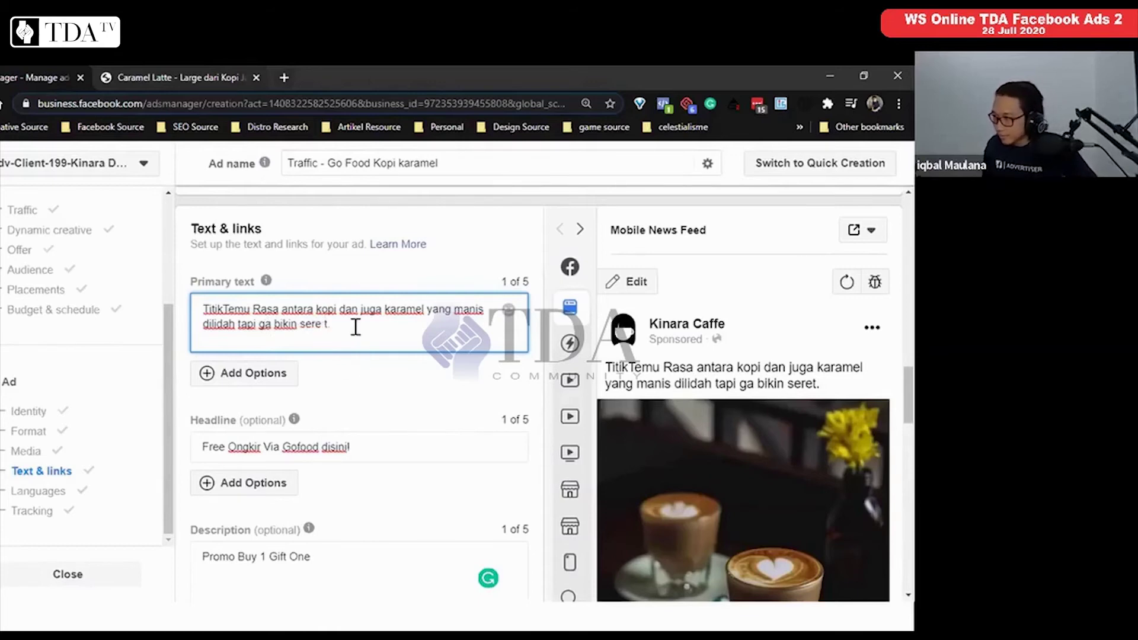
Extend the end of the primary text's sentence to read "seret di tenggorokan.".
{"action": "key", "text": "Delete"}
{"action": "key", "text": "BackSpace"}
{"action": "type", "text": "t di tenggorokan."}
{"action": "key", "text": "BackSpace"}
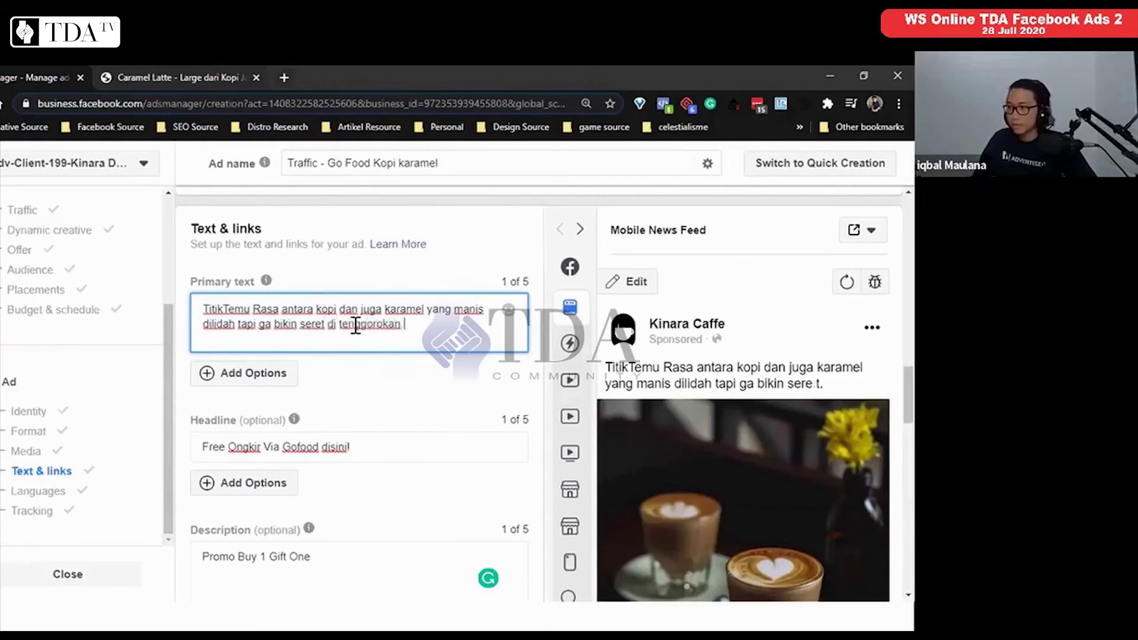
Start a new paragraph after a blank line in the primary text reading "Klik Foto untuk Order dengan".
{"action": "key", "text": "Return"}
{"action": "key", "text": "Return"}
{"action": "type", "text": "Klik Fo"}
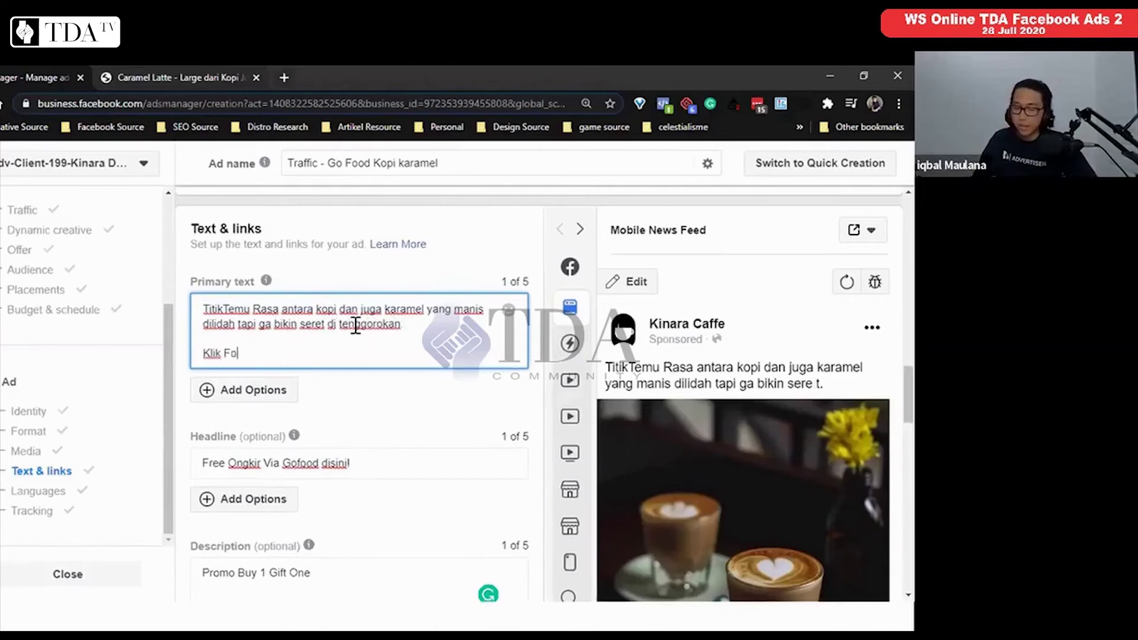
{"action": "type", "text": "to untuk Order de"}
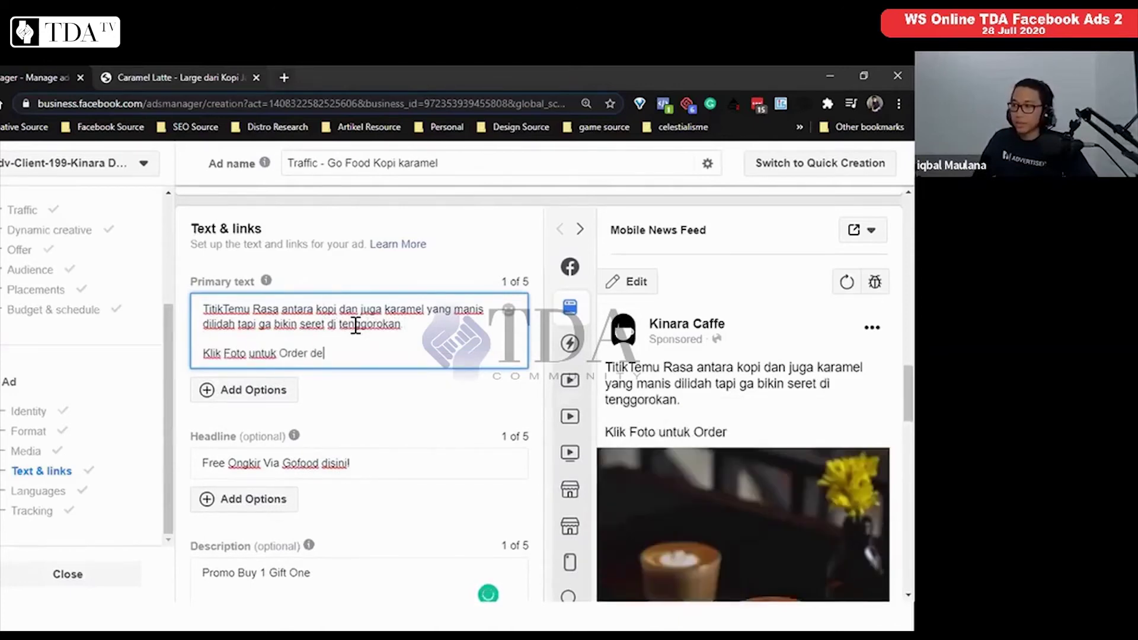
{"action": "type", "text": "nga"}
{"action": "key", "text": "BackSpace"}
{"action": "key", "text": "BackSpace"}
{"action": "key", "text": "BackSpace"}
{"action": "key", "text": "BackSpace"}
{"action": "key", "text": "BackSpace"}
{"action": "key", "text": "BackSpace"}
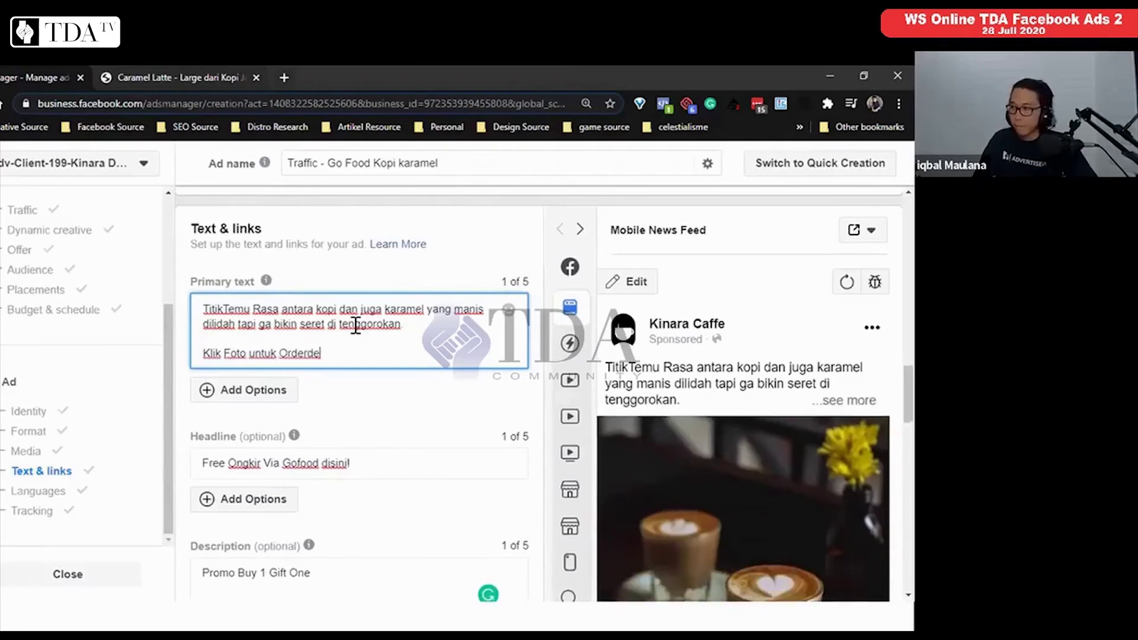
{"action": "type", "text": "dengan"}
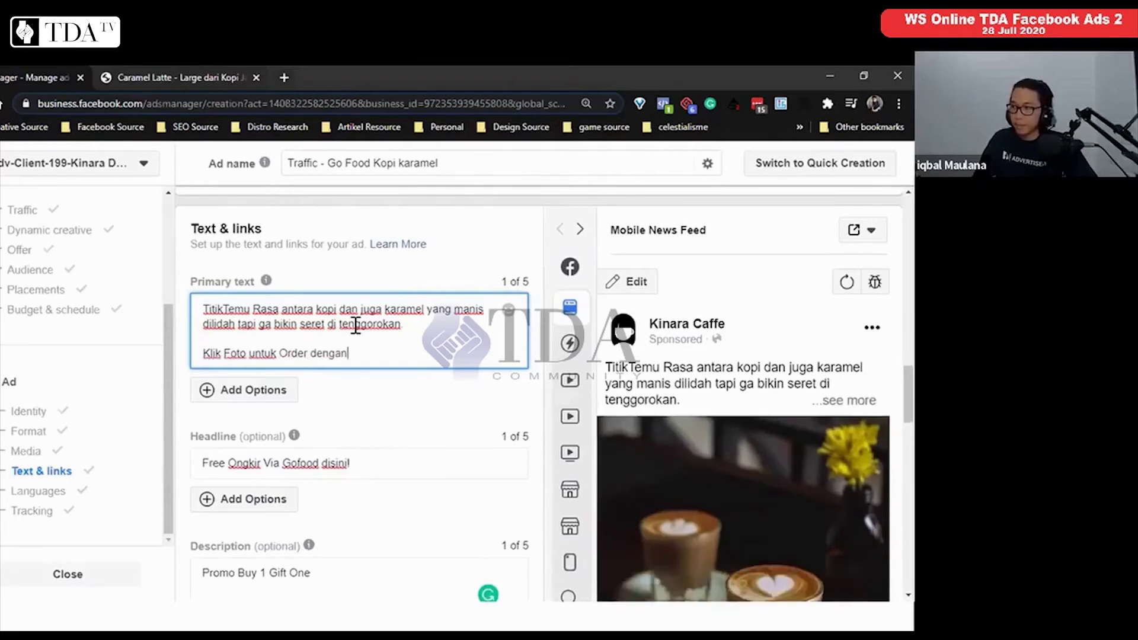
Continue the primary text's order line with "Promo #Buy1GetGift1".
{"action": "type", "text": " Promo #bu"}
{"action": "key", "text": "BackSpace"}
{"action": "key", "text": "BackSpace"}
{"action": "type", "text": "bUy"}
{"action": "key", "text": "BackSpace"}
{"action": "key", "text": "BackSpace"}
{"action": "key", "text": "BackSpace"}
{"action": "type", "text": "Buy1"}
{"action": "key", "text": "BackSpace"}
{"action": "type", "text": "Get"}
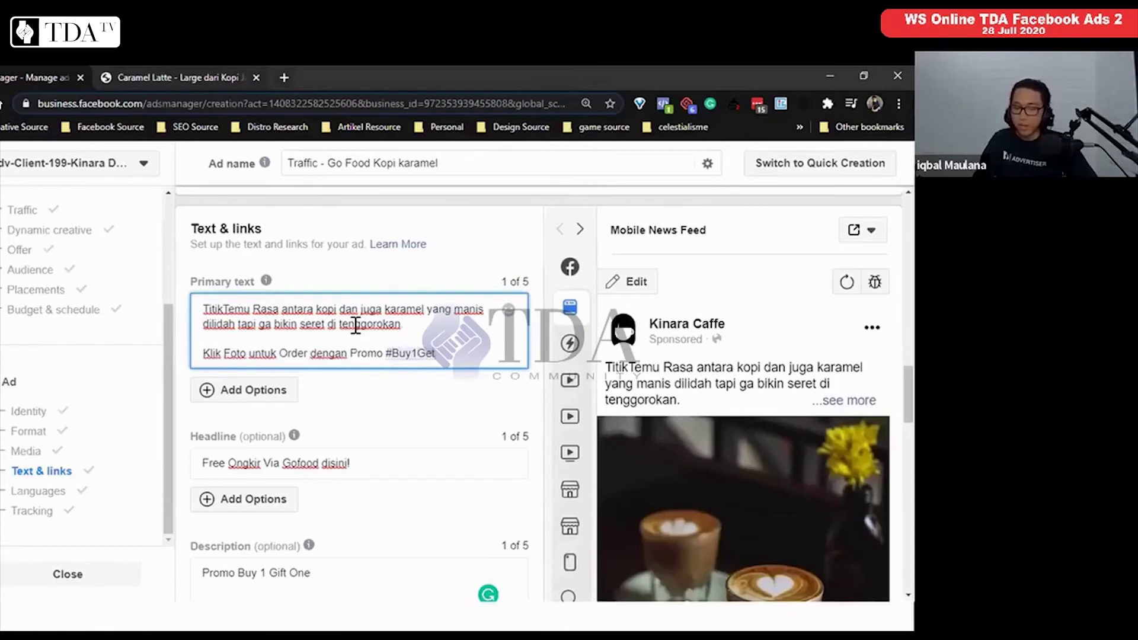
{"action": "type", "text": "Gift1"}
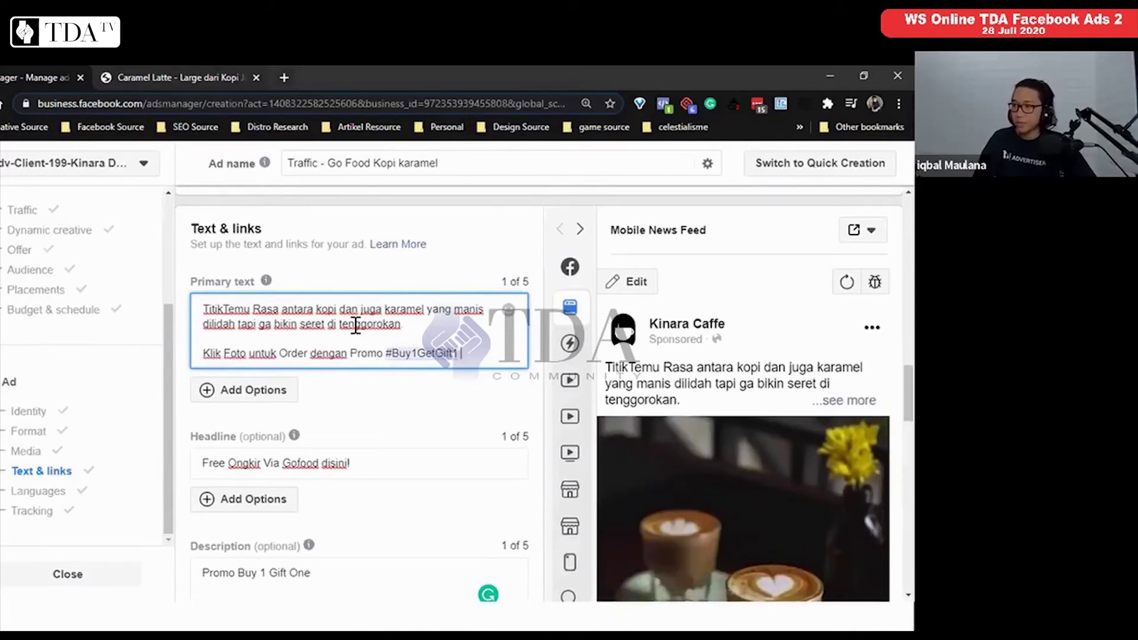
Finish the primary text's order line with "Via GoFood, Free Ongkir Lho!".
{"action": "type", "text": "Via Go"}
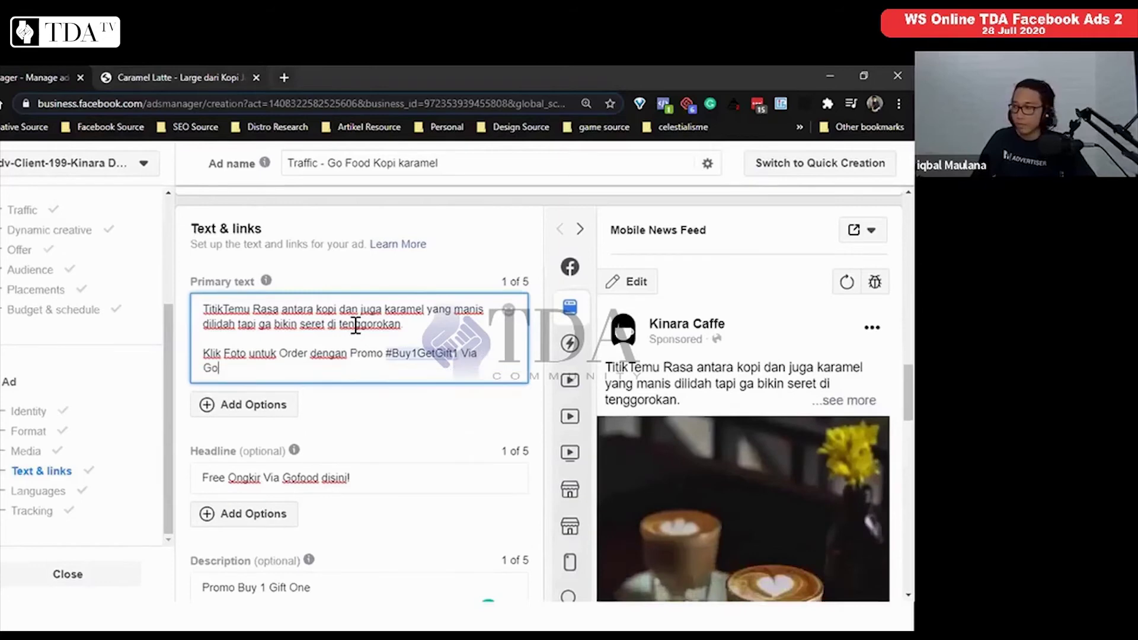
{"action": "type", "text": "Food"}
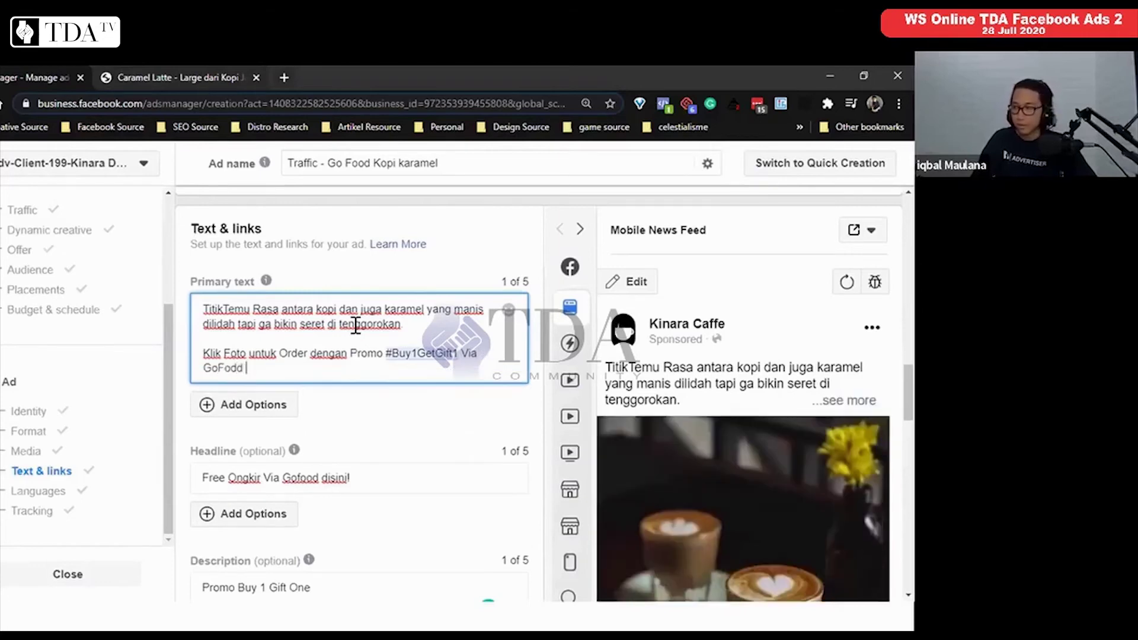
{"action": "key", "text": "BackSpace"}
{"action": "key", "text": "BackSpace"}
{"action": "type", "text": "od"}
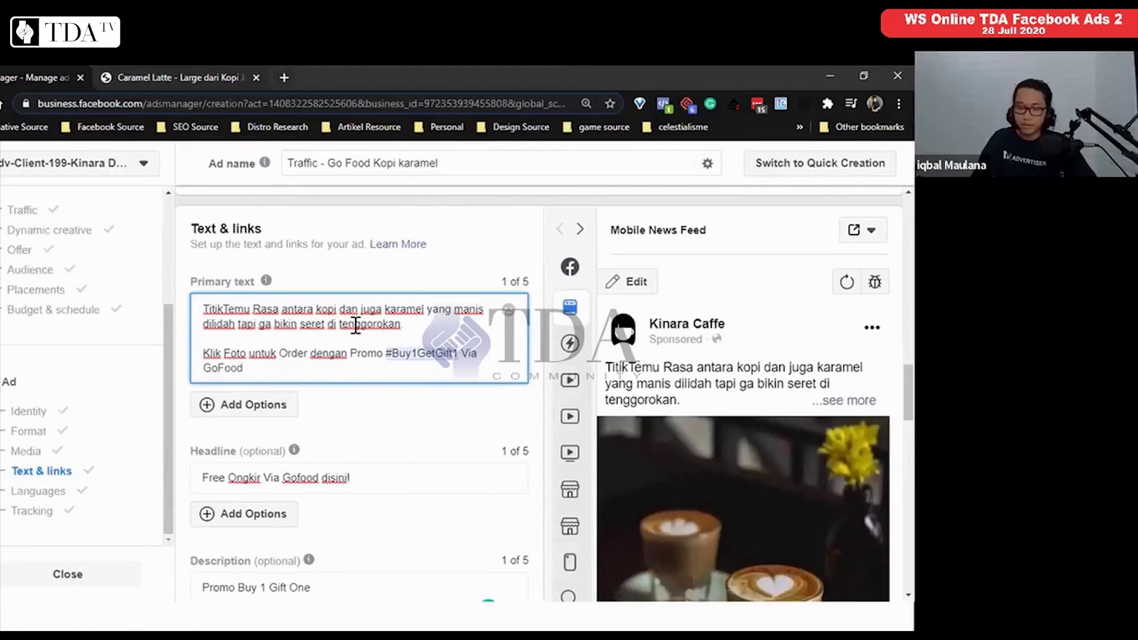
{"action": "type", "text": ". Free Ongkir Lho"}
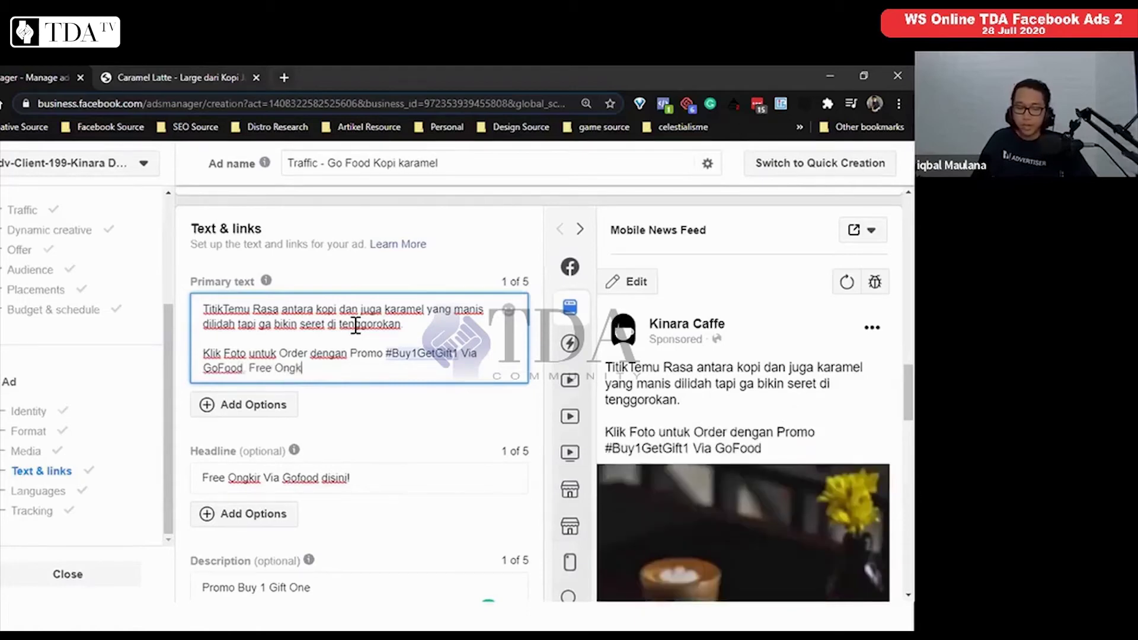
{"action": "type", "text": "!"}
Insert a hot beverage emoji and a fire emoji on a new line at the end of the primary text.
{"action": "key", "text": "Return"}
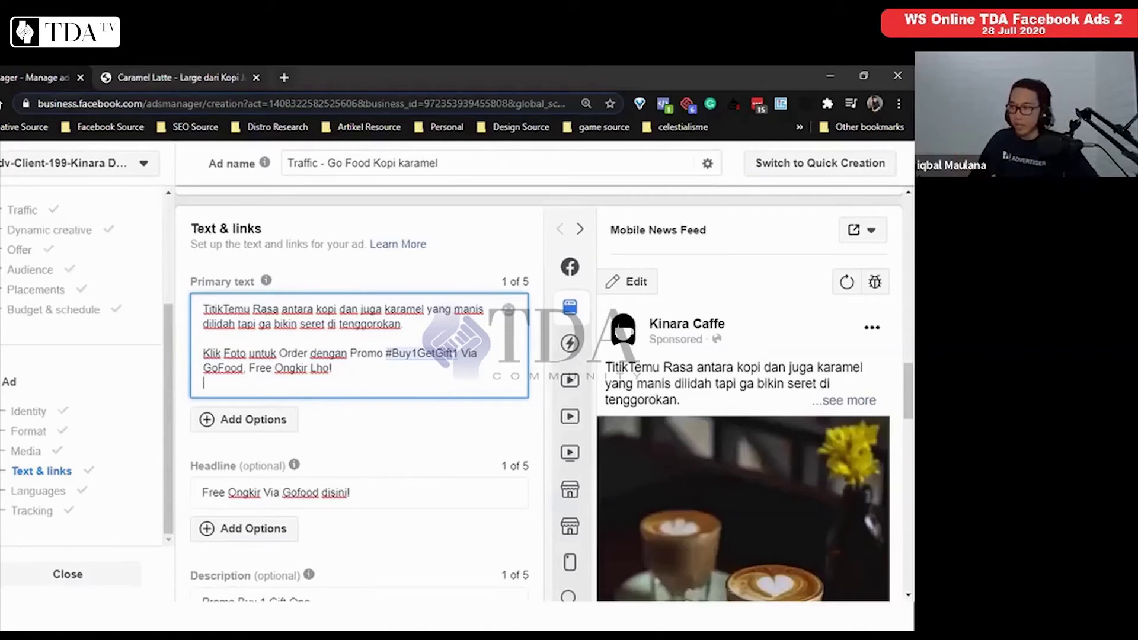
{"action": "key", "text": "super+period"}
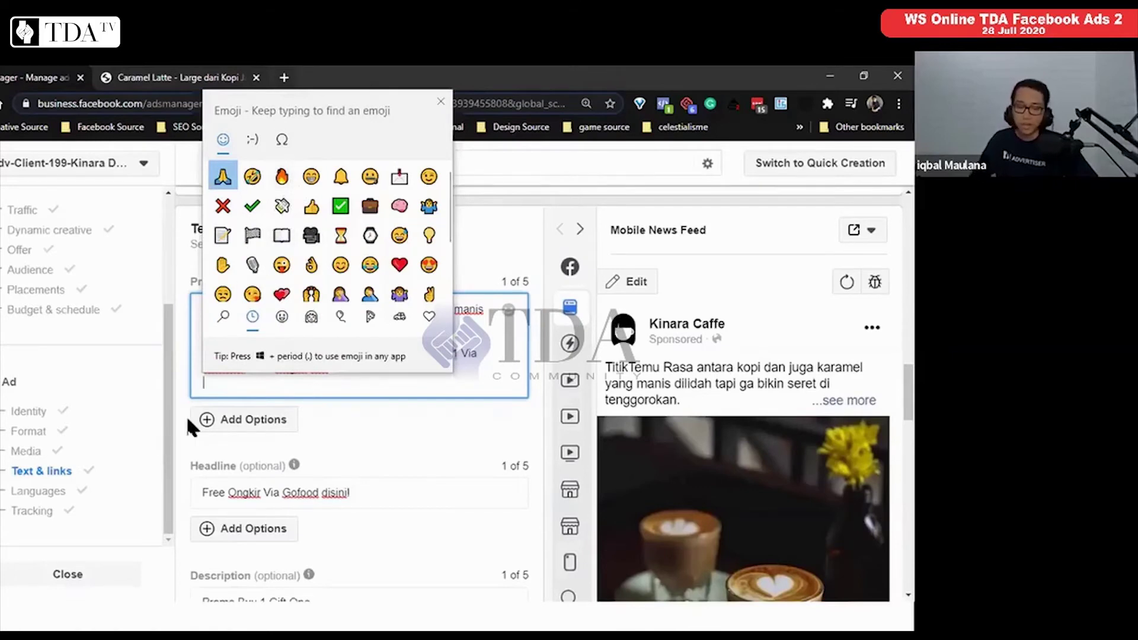
{"action": "type", "text": "cof"}
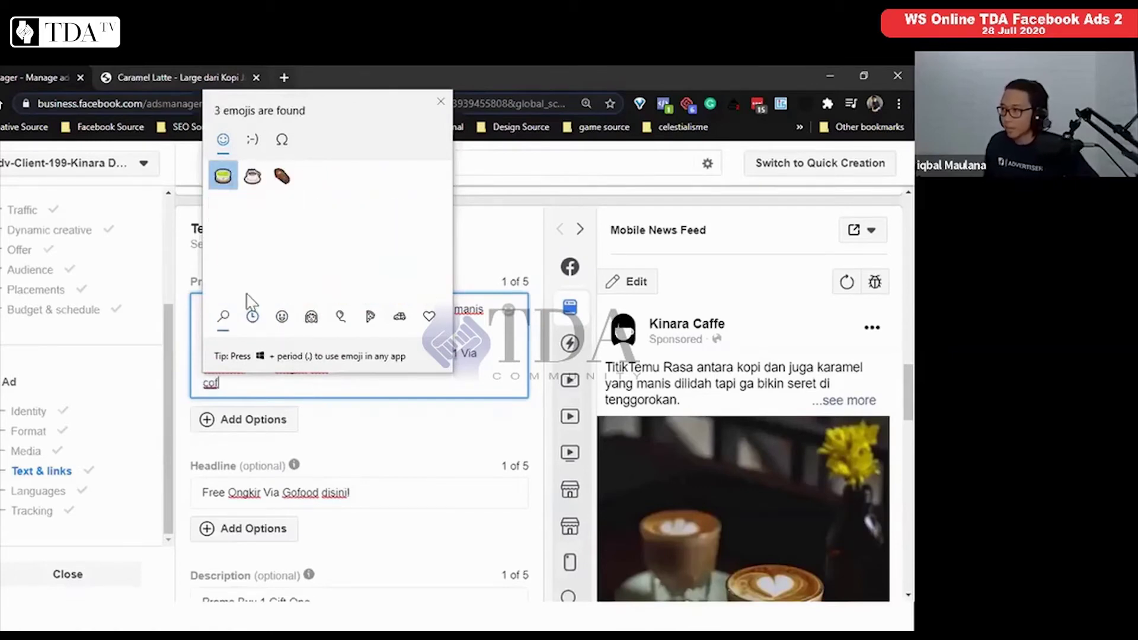
{"action": "left_click", "coordinate": [253, 184]}
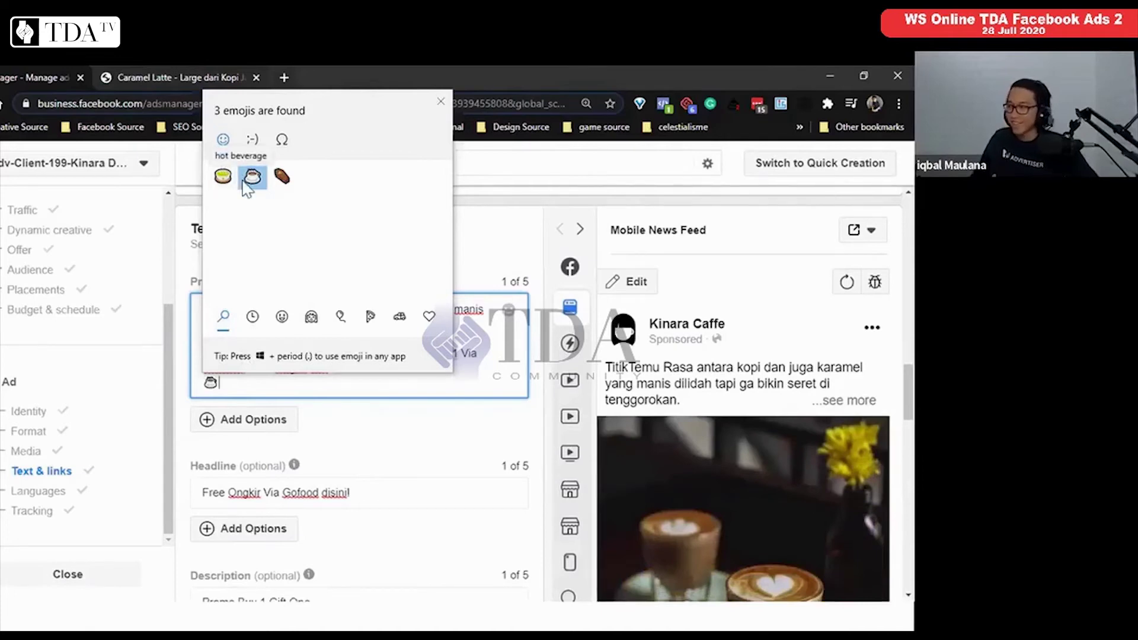
{"action": "type", "text": "f"}
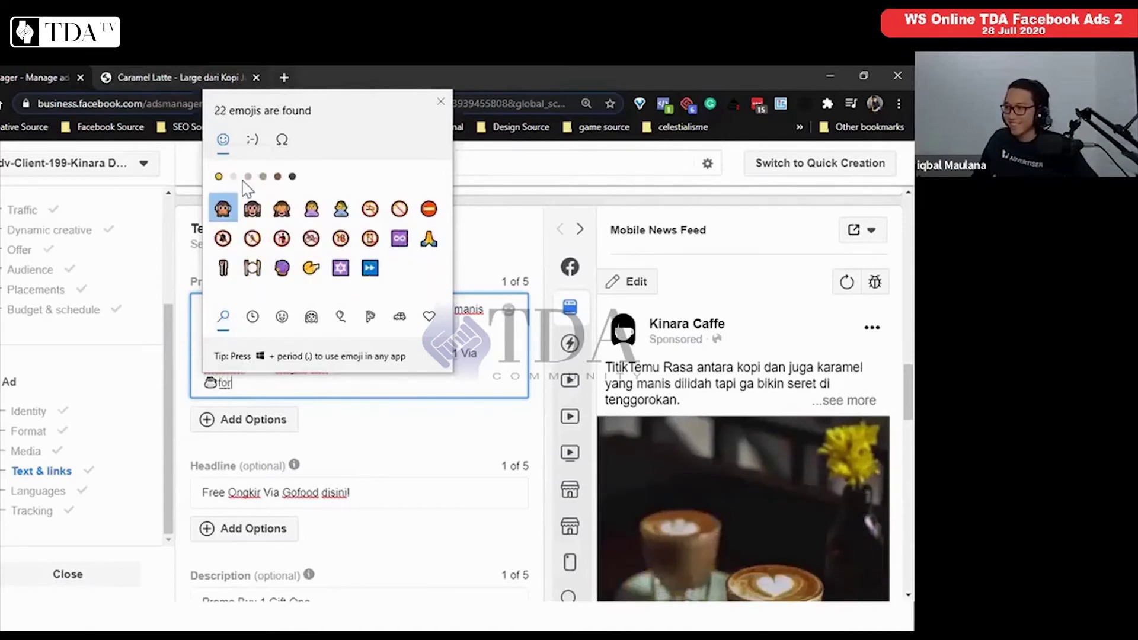
{"action": "type", "text": "ire"}
{"action": "left_click", "coordinate": [221, 210]}
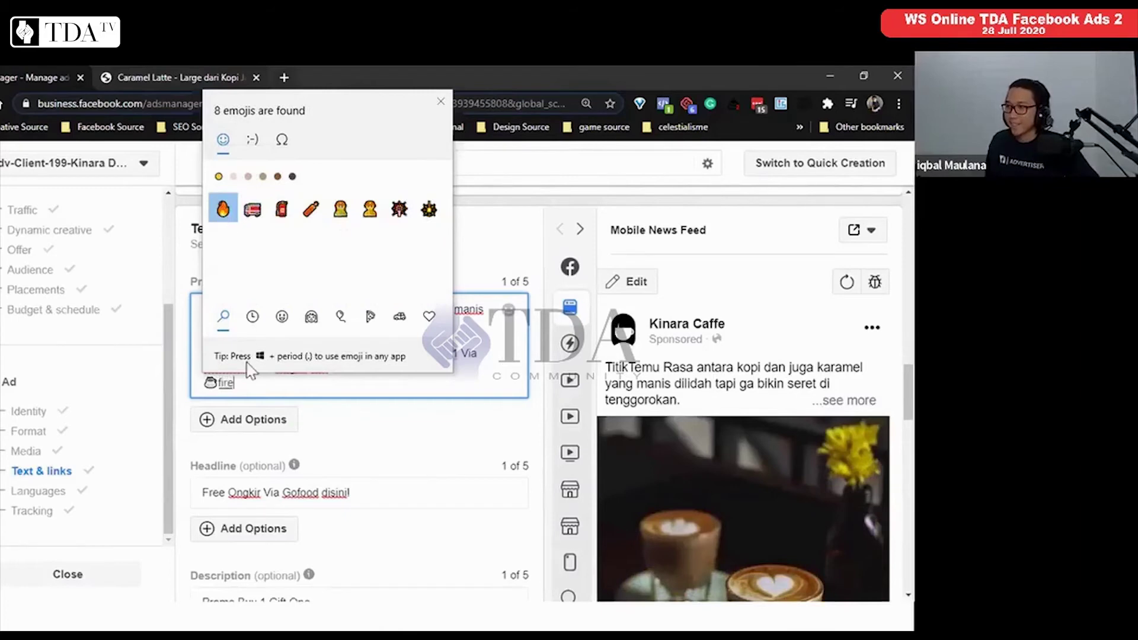
{"action": "left_click", "coordinate": [384, 388]}
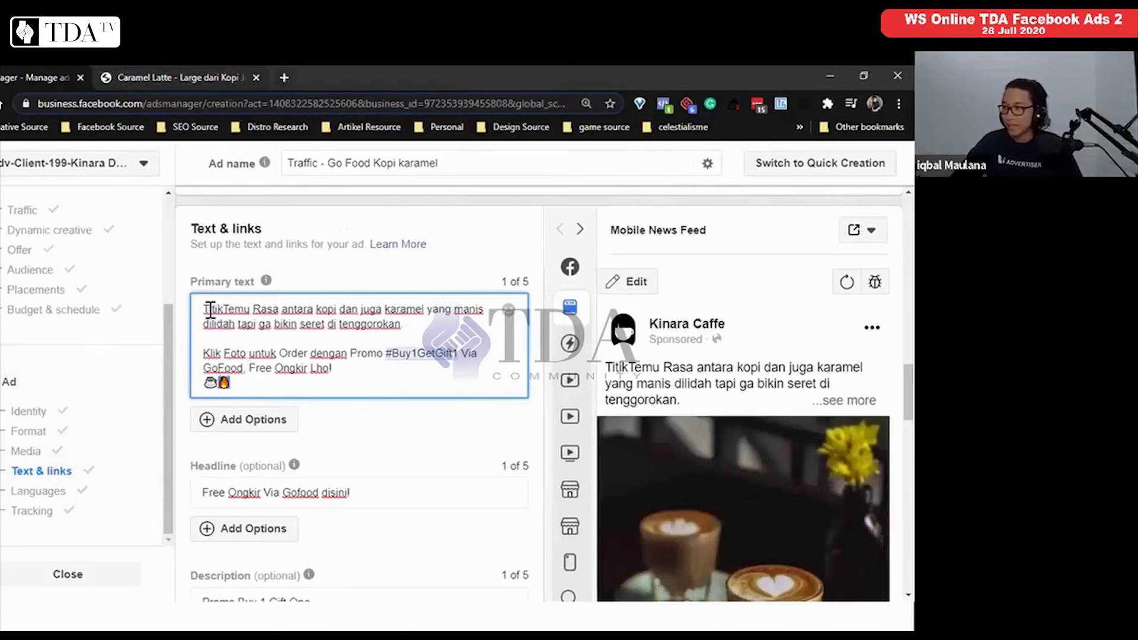
Put the fire emoji before "Klik Foto" and the hot beverage emoji after "Lho!", and delete the separate emoji line.
{"action": "left_click", "coordinate": [203, 353]}
{"action": "type", "text": "🔥"}
{"action": "left_click", "coordinate": [352, 364]}
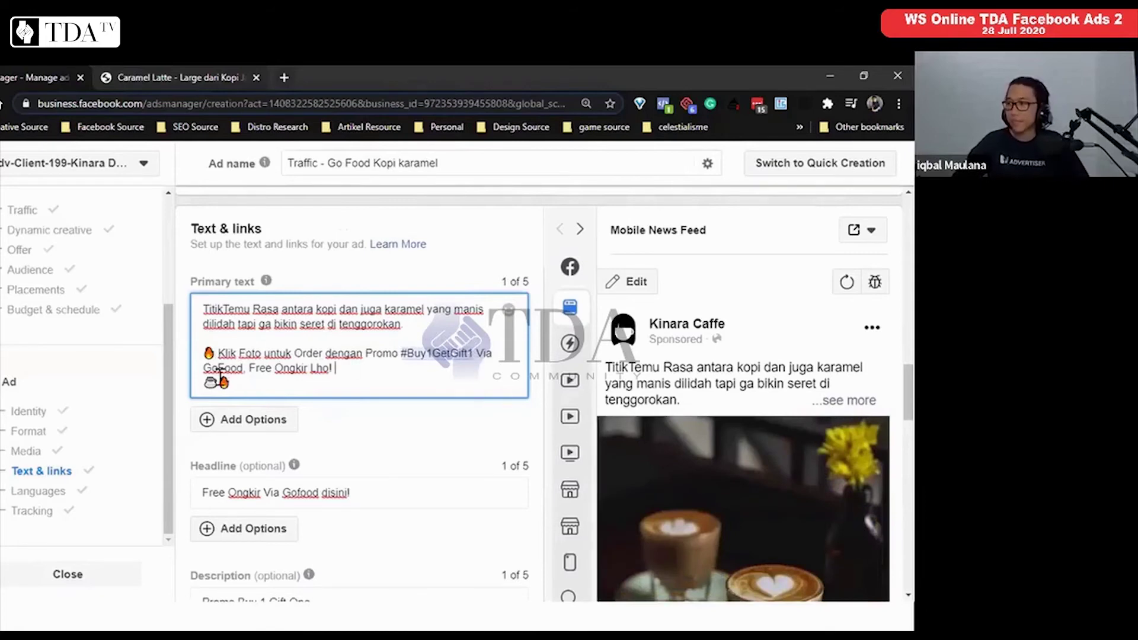
{"action": "left_click_drag", "start_coordinate": [215, 379], "coordinate": [208, 380]}
{"action": "left_click", "coordinate": [363, 385]}
{"action": "key", "text": "ctrl+v"}
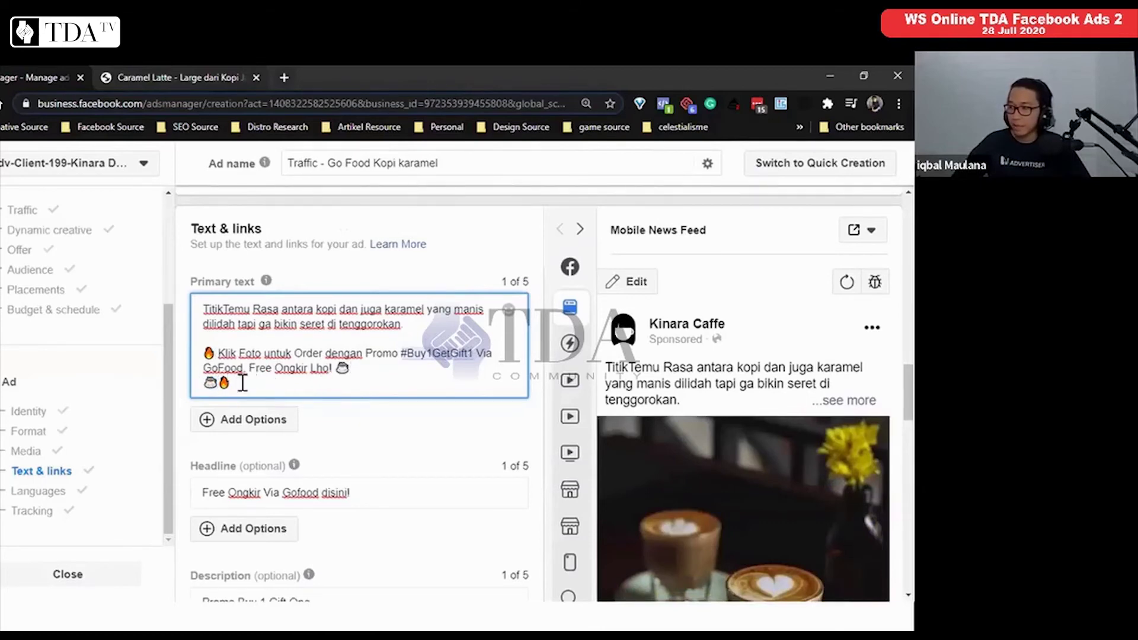
{"action": "left_click_drag", "start_coordinate": [196, 377], "coordinate": [205, 394]}
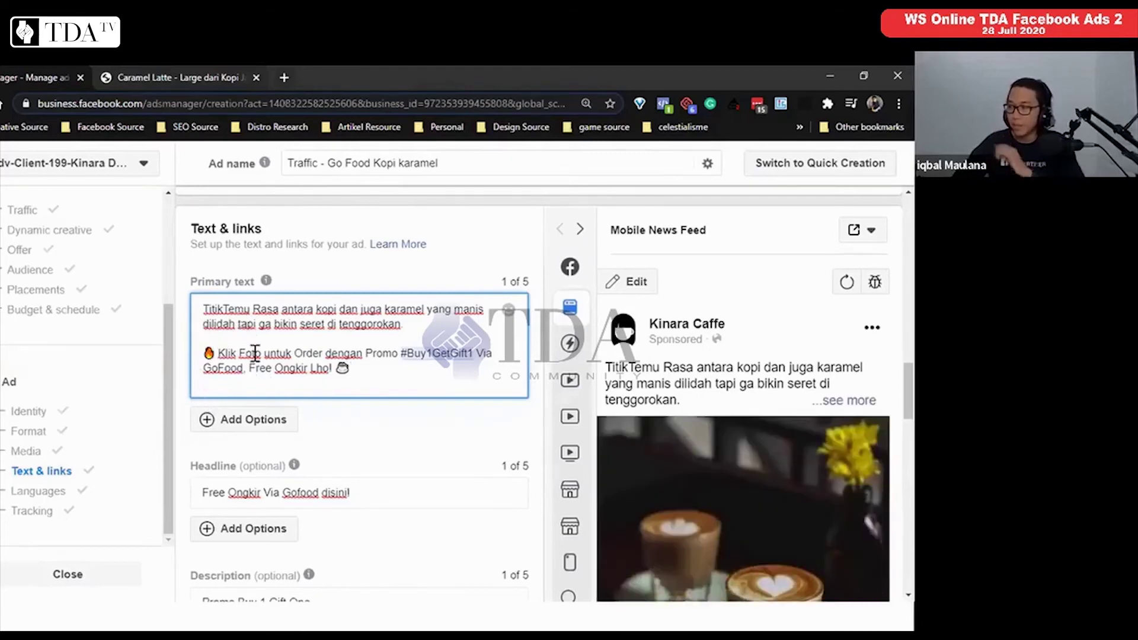
{"action": "left_click", "coordinate": [416, 259]}
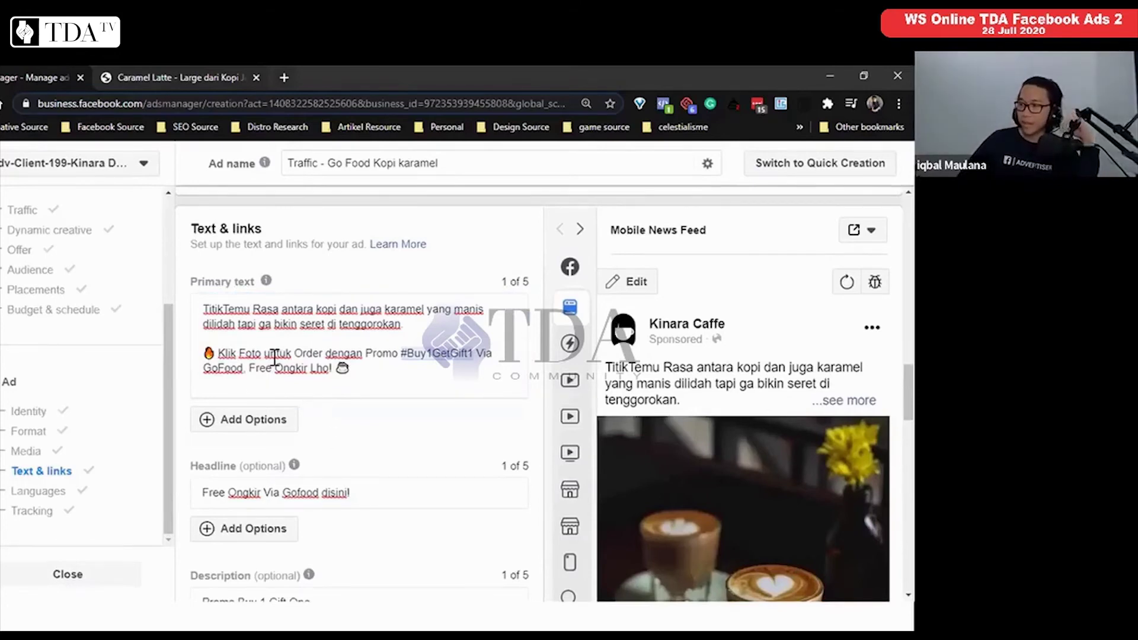
Add a second primary text option and fill it with a copy of the first option's full text.
{"action": "left_click", "coordinate": [263, 422]}
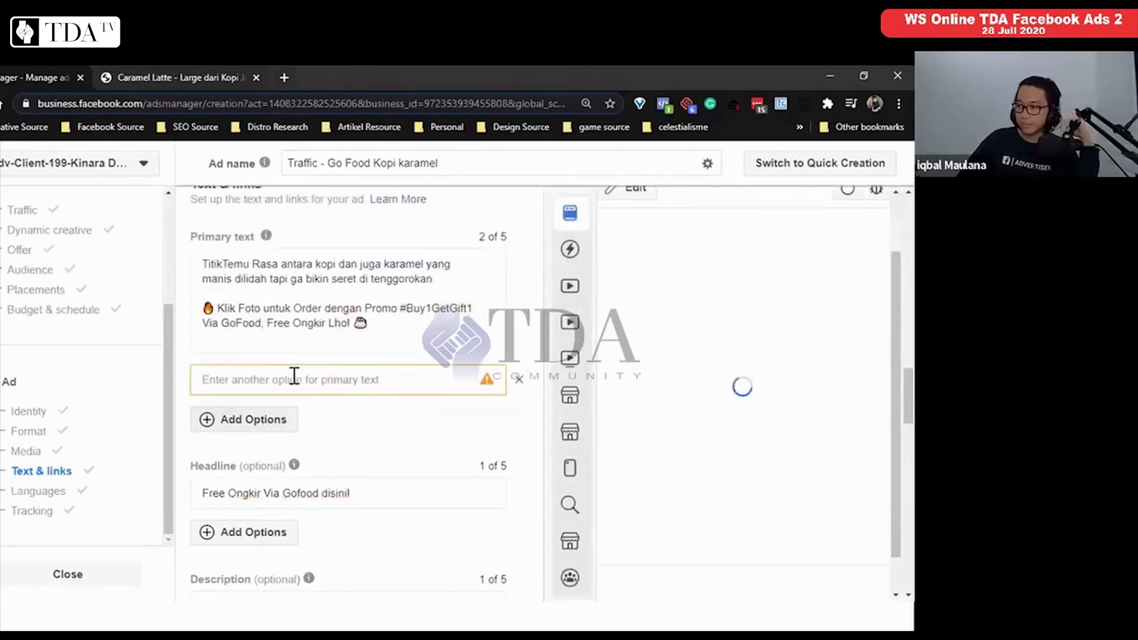
{"action": "left_click", "coordinate": [308, 380]}
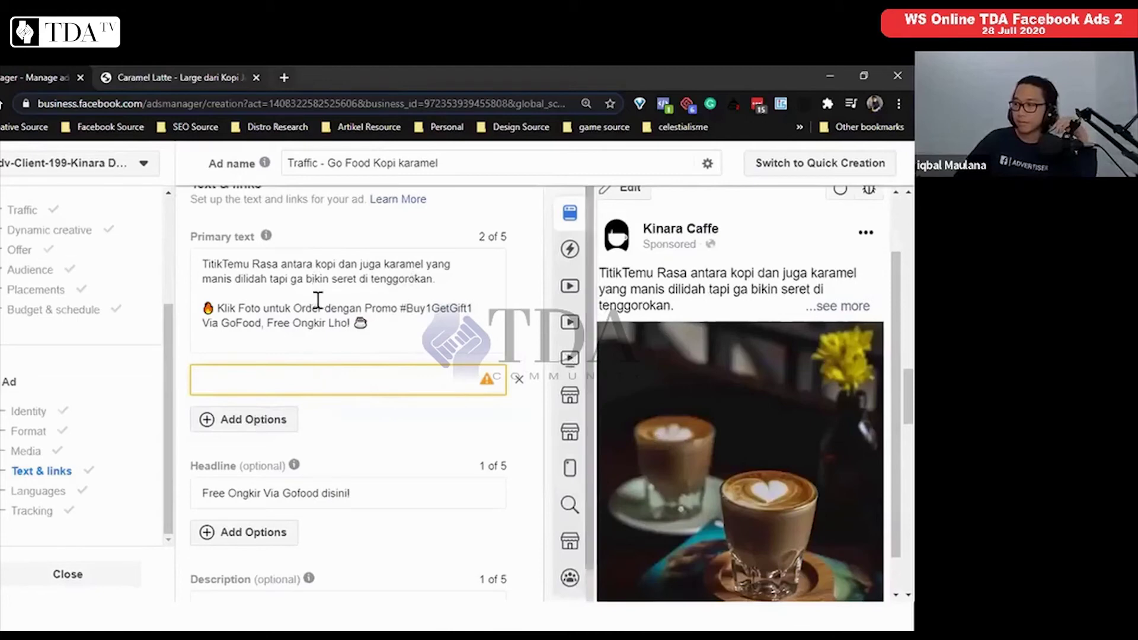
{"action": "left_click", "coordinate": [283, 392]}
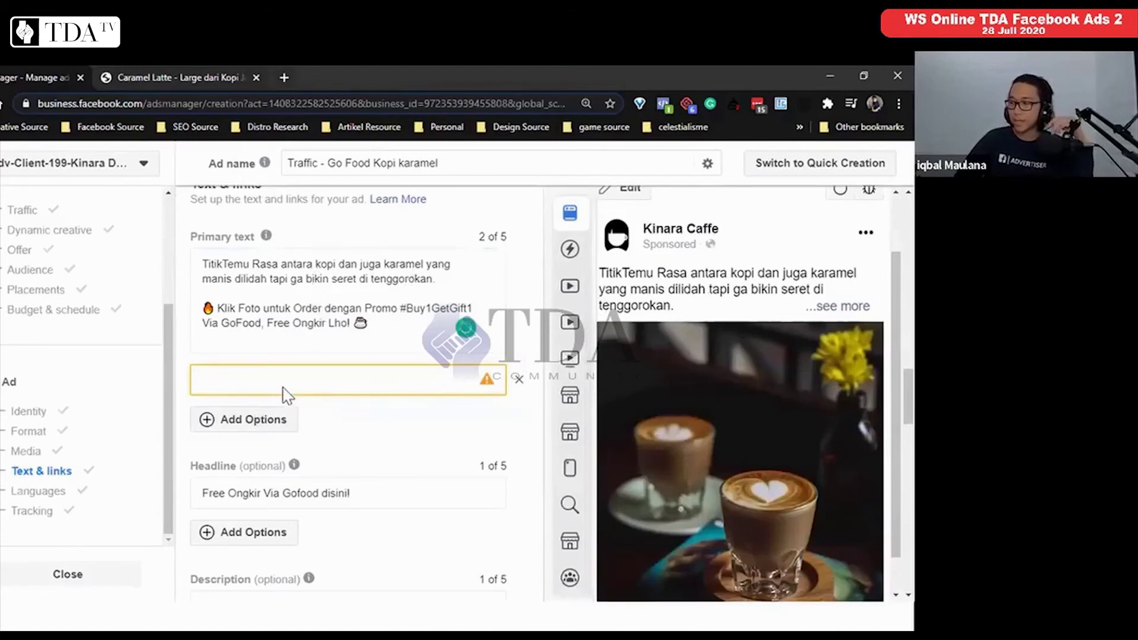
{"action": "left_click", "coordinate": [320, 291]}
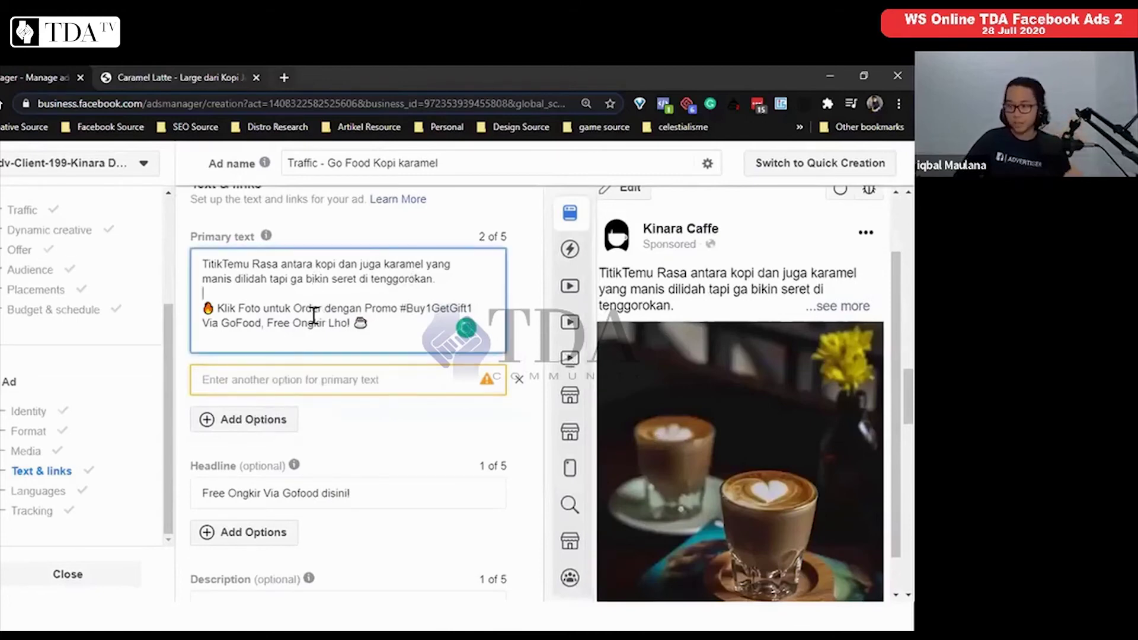
{"action": "left_click", "coordinate": [332, 377]}
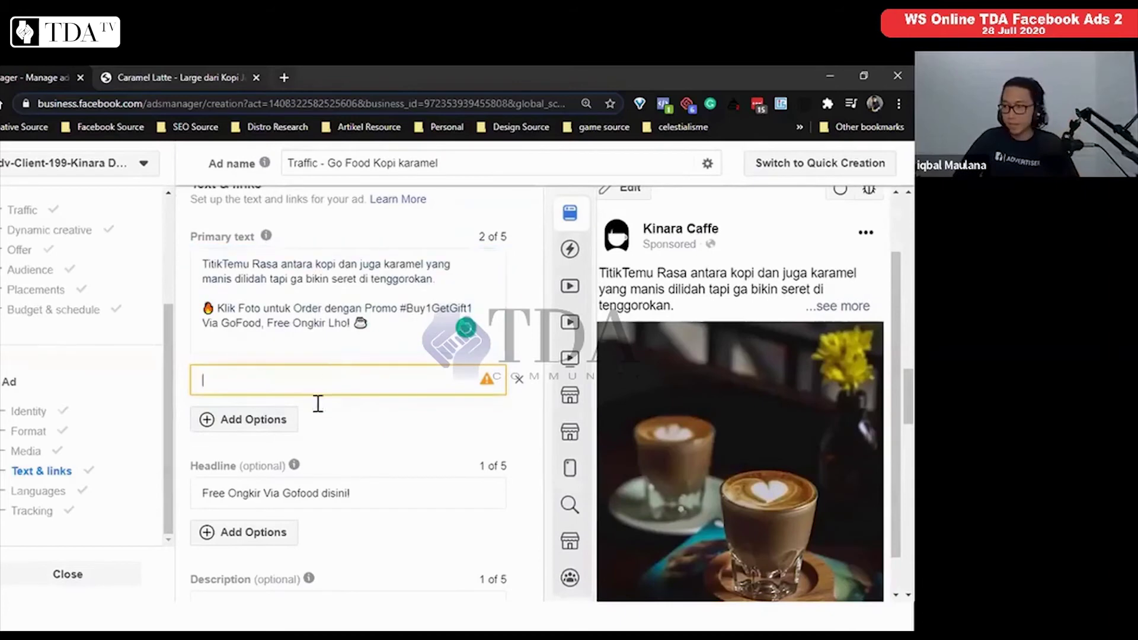
{"action": "type", "text": "TitikTemu Rasa antara kopi dan juga karamel yang manis dilidah tapi ga bikin seret di tenggorokan.  🔥 Klik Foto untuk Order dengan Promo #Buy1GetGift1 Via GoFood, Free Ongkir Lho! 🍮"}
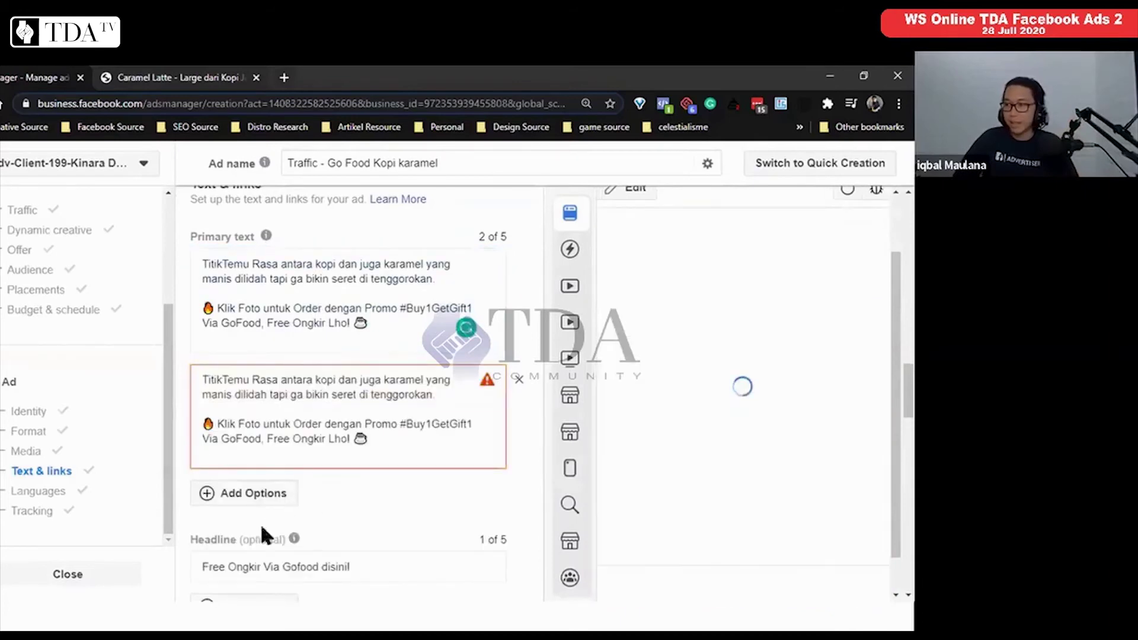
Add a third primary text option containing the same copied text.
{"action": "left_click", "coordinate": [269, 491]}
{"action": "left_click", "coordinate": [270, 456]}
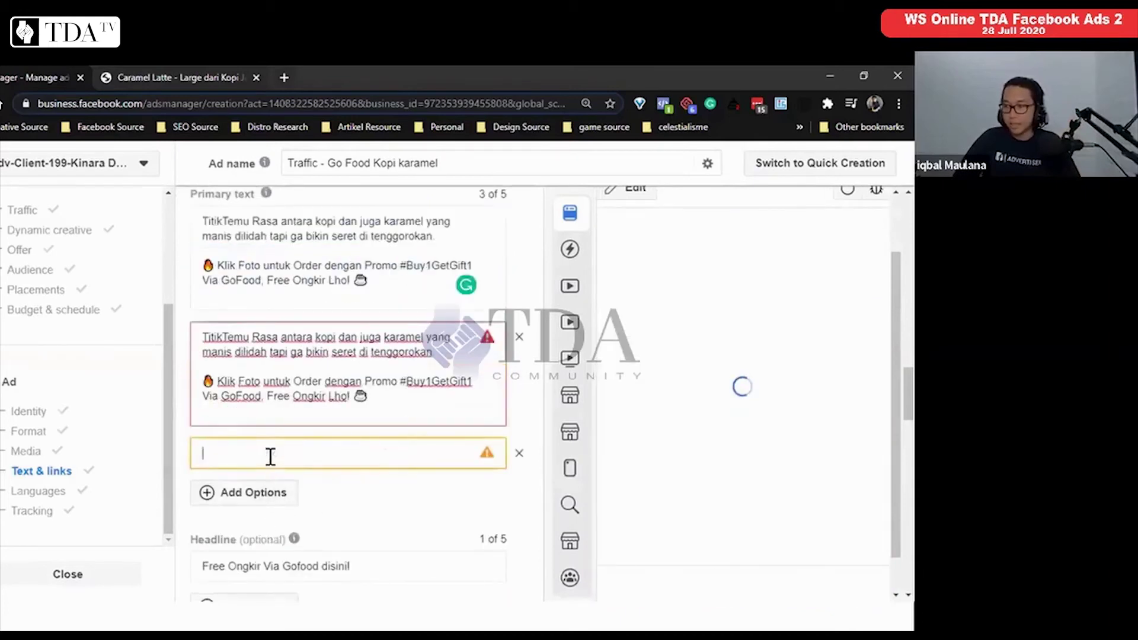
{"action": "type", "text": "TitikTemu Rasa antara kopi dan juga karamel yang manis dilidah tapi ga bikin seret di tenggorokan.  🔥 Klik Foto untuk Order dengan Promo #Buy1GetGift1 Via GoFood, Free Ongkir Lho! 🍮"}
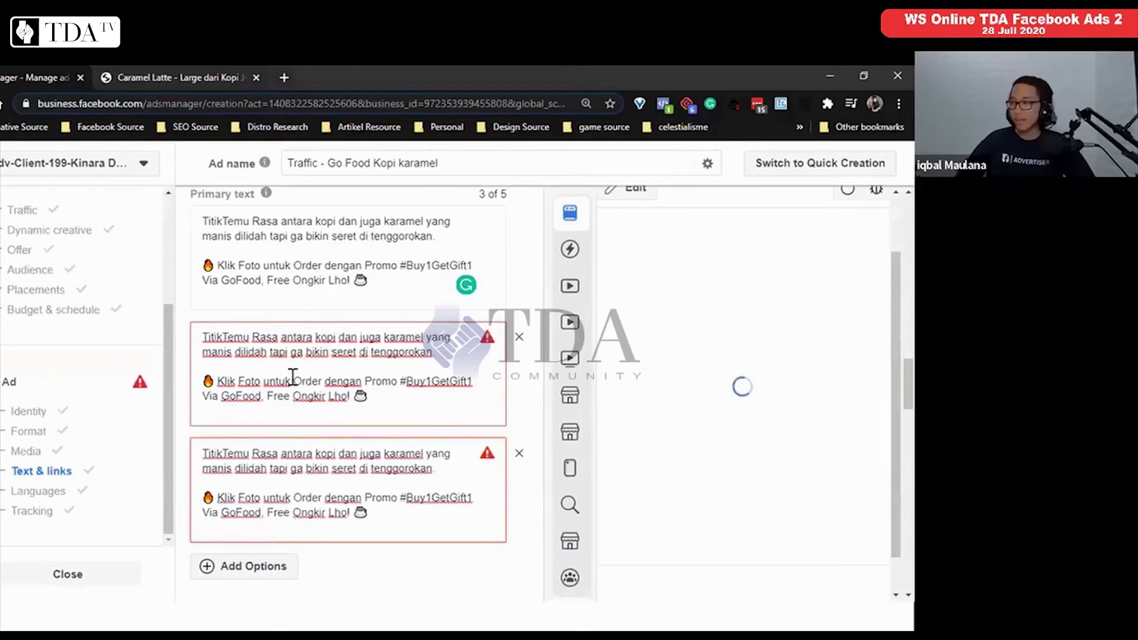
{"action": "left_click", "coordinate": [392, 395]}
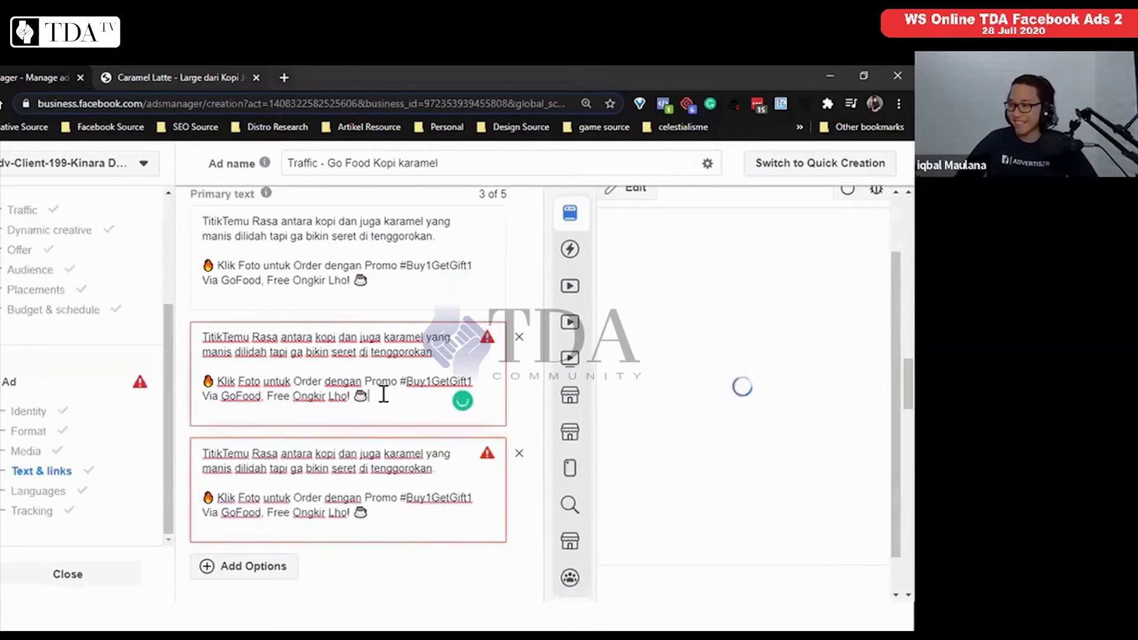
{"action": "left_click", "coordinate": [376, 286]}
{"action": "left_click", "coordinate": [333, 364]}
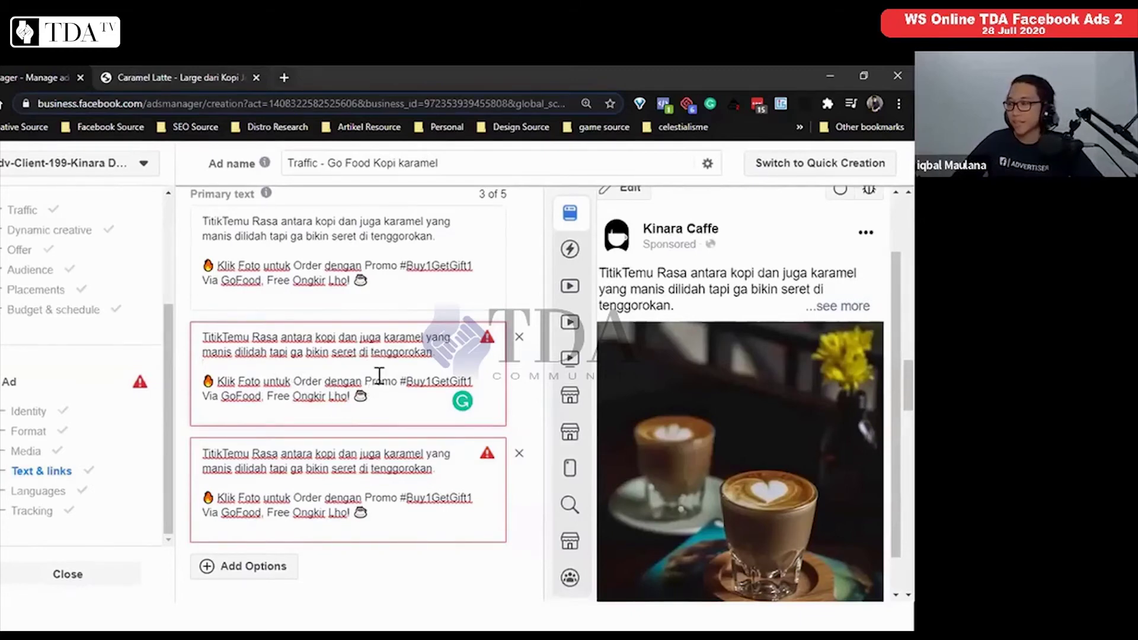
{"action": "left_click", "coordinate": [373, 396]}
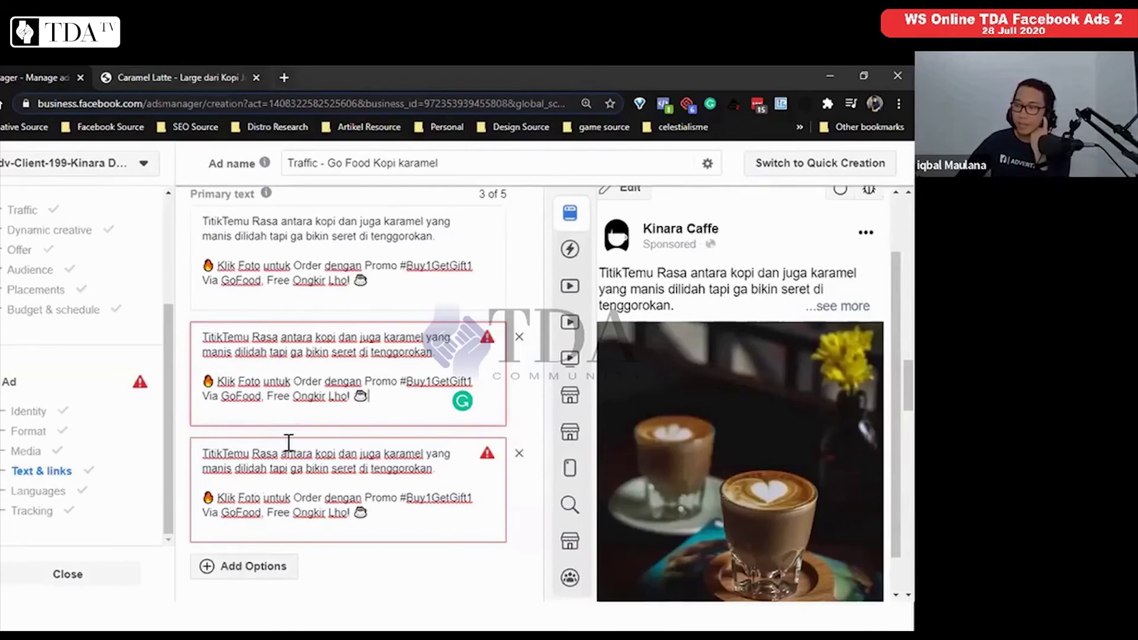
{"action": "left_click", "coordinate": [292, 289]}
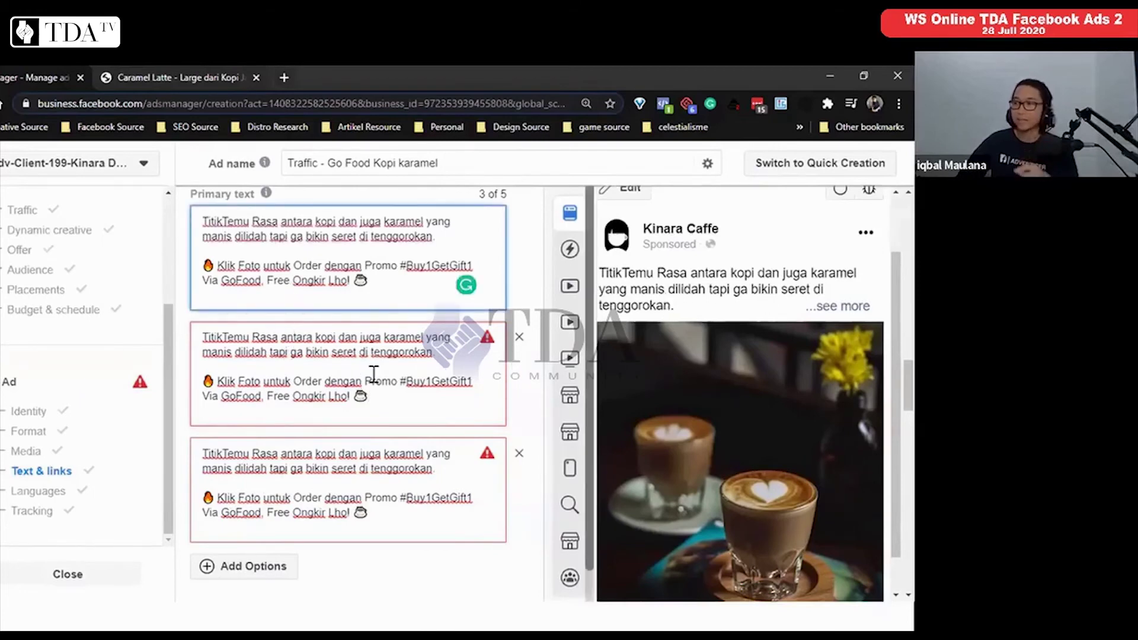
Delete the opening "TitikTemu Rasa" sentence from the second primary text option, keeping its order line.
{"action": "left_click_drag", "start_coordinate": [452, 356], "coordinate": [170, 329]}
{"action": "key", "text": "ctrl+c"}
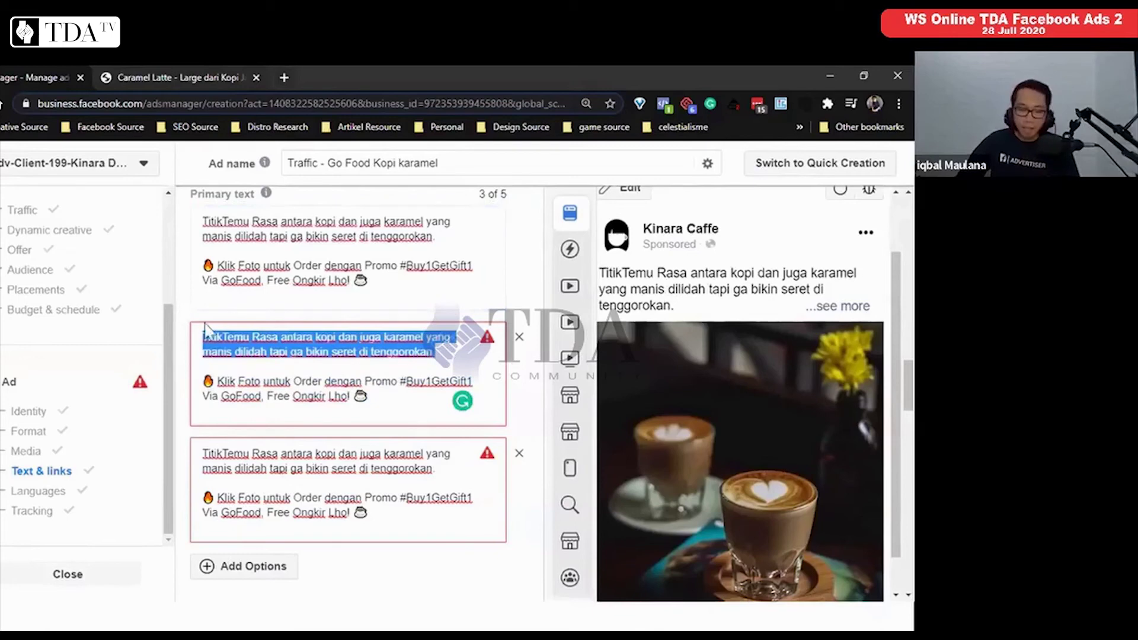
{"action": "key", "text": "BackSpace"}
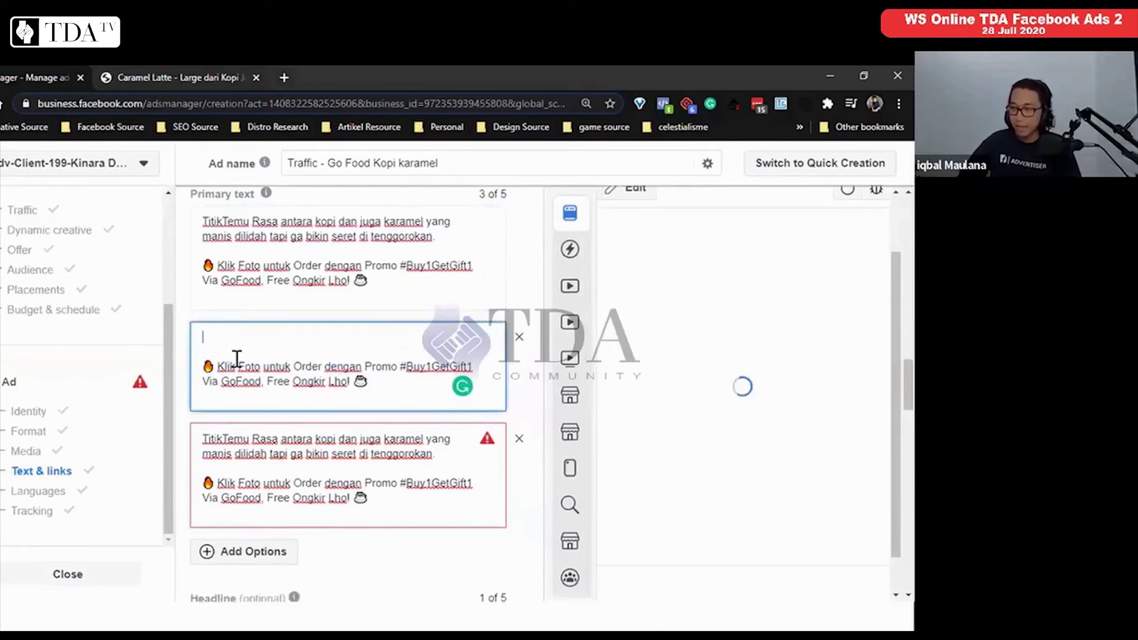
Remove the empty lines above and below the order line in the second primary text option.
{"action": "key", "text": "Delete"}
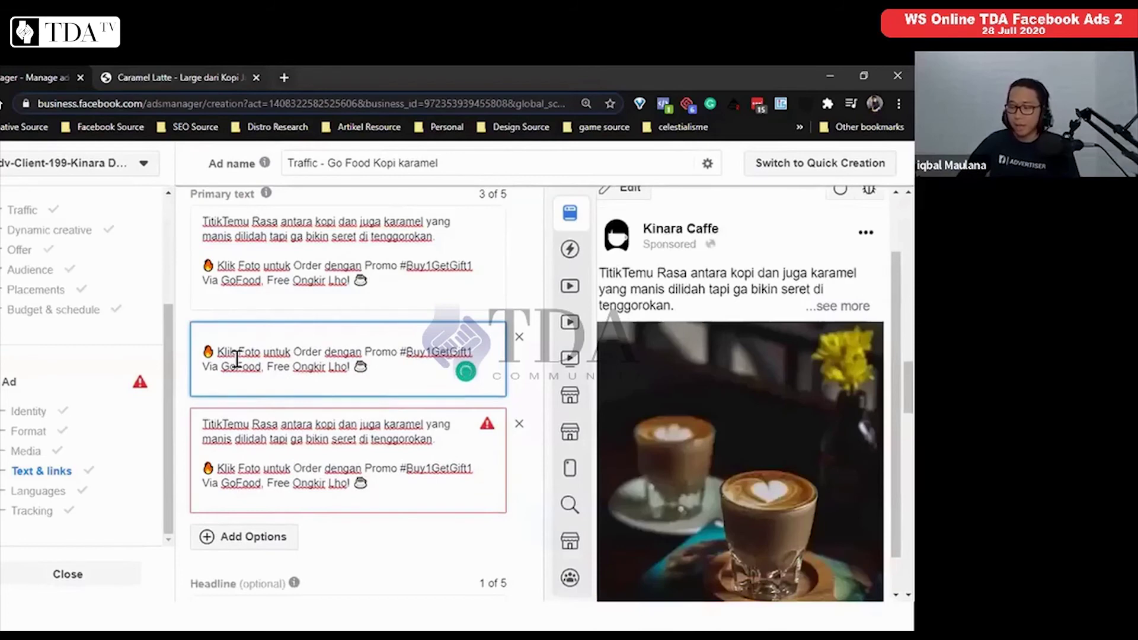
{"action": "key", "text": "Delete"}
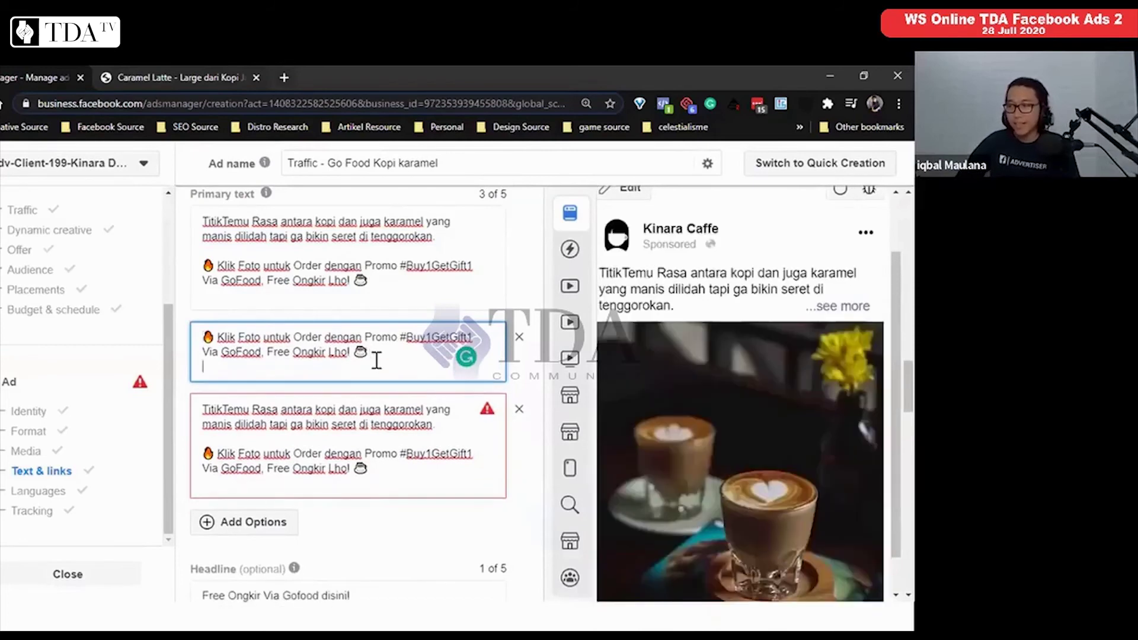
{"action": "key", "text": "BackSpace"}
Append the "TitikTemu Rasa" sentence after the order line in the second primary text option, with a blank line before "antara kopi".
{"action": "key", "text": "ctrl+v"}
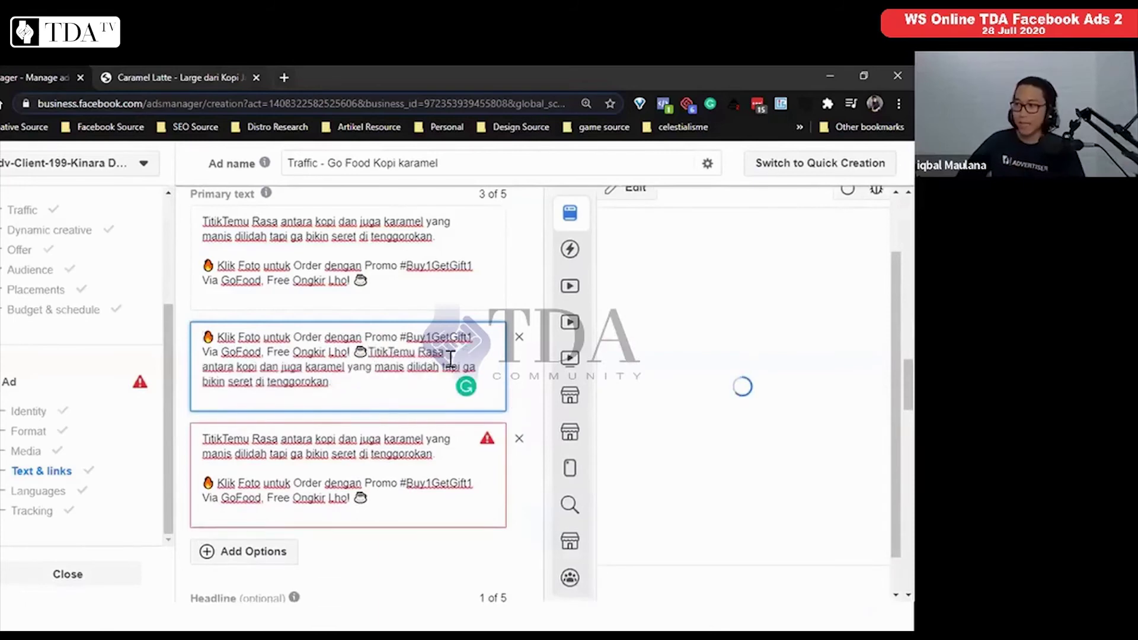
{"action": "key", "text": "BackSpace"}
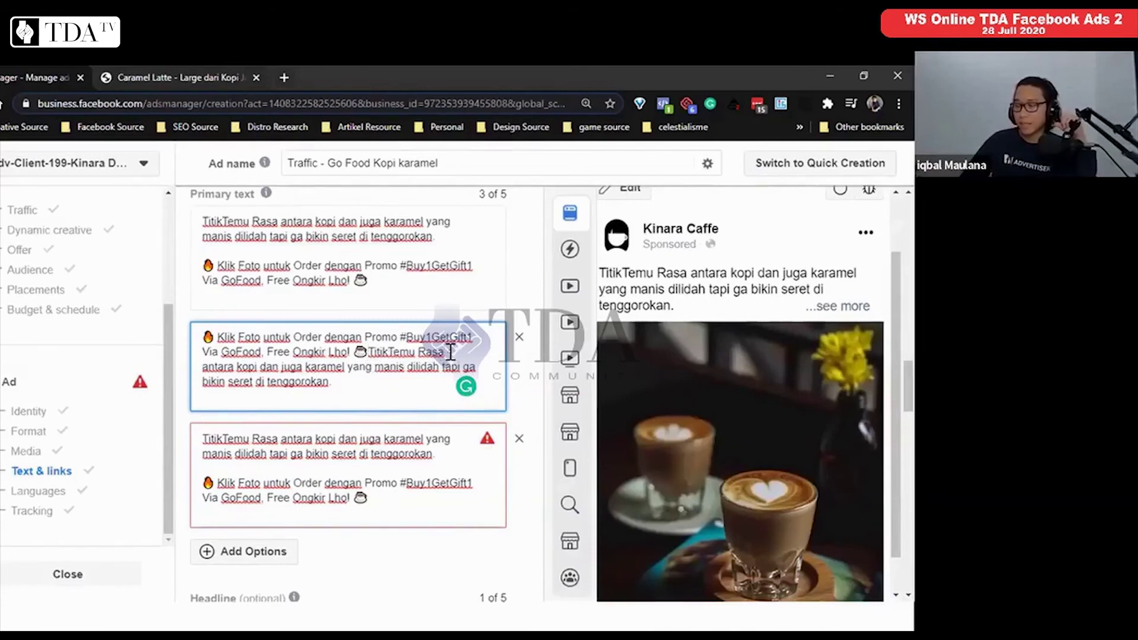
{"action": "key", "text": "Return"}
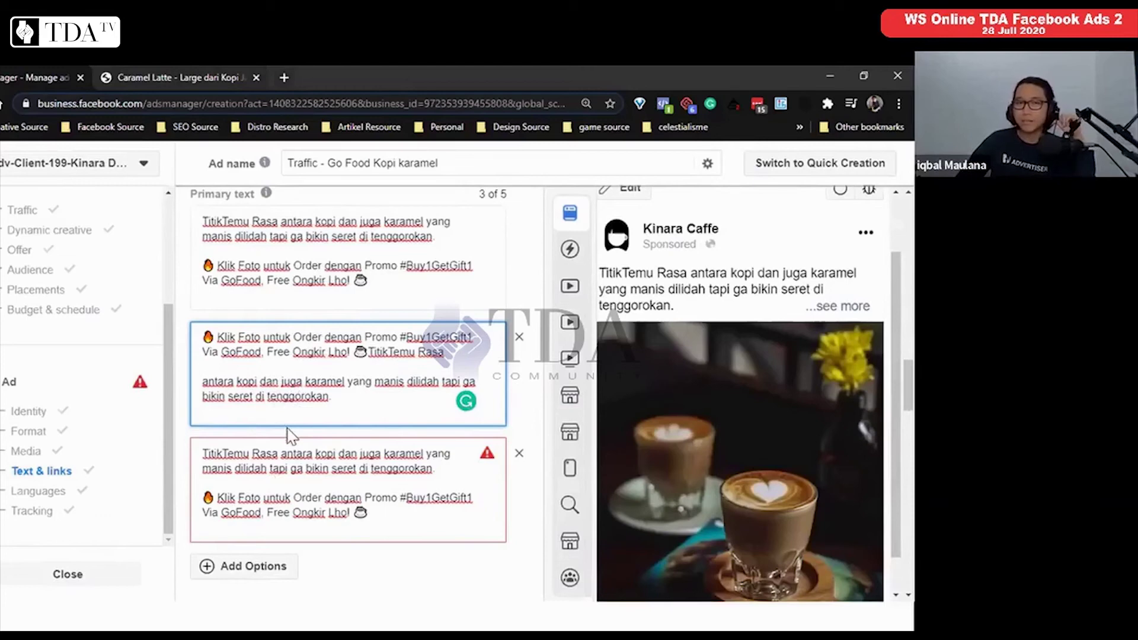
Compare the three primary text options and review the headline, description and destination settings.
{"action": "scroll", "coordinate": [309, 335], "scroll_direction": "up", "scroll_amount": 2}
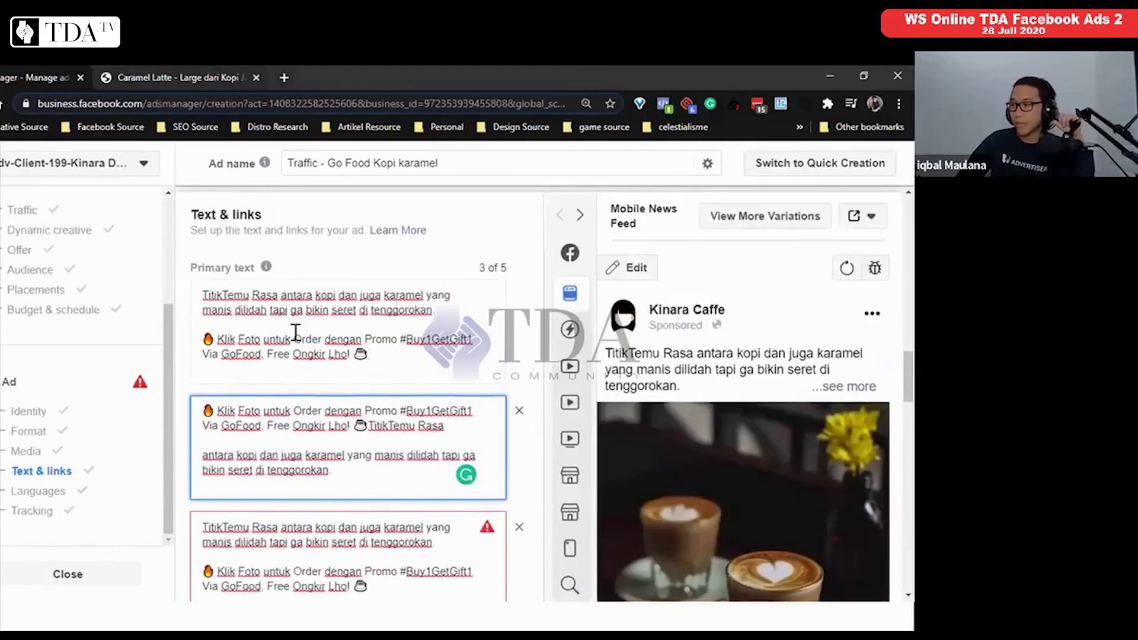
{"action": "left_click", "coordinate": [263, 293]}
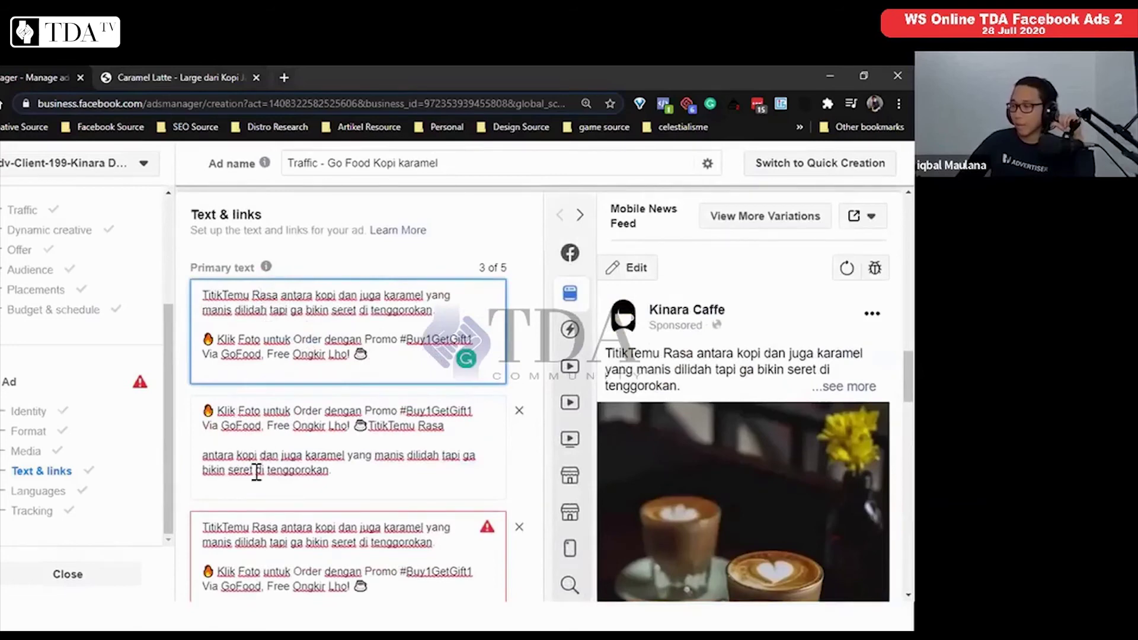
{"action": "scroll", "coordinate": [257, 472], "scroll_direction": "down", "scroll_amount": 1}
{"action": "scroll", "coordinate": [315, 418], "scroll_direction": "down", "scroll_amount": 1}
{"action": "left_click", "coordinate": [412, 409]}
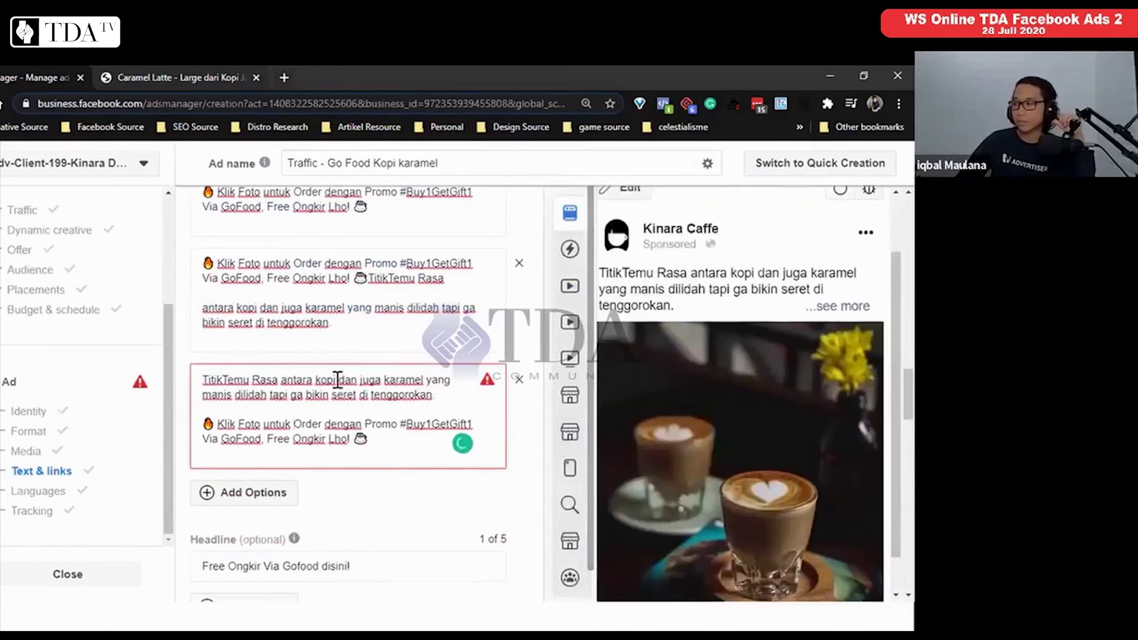
{"action": "scroll", "coordinate": [343, 286], "scroll_direction": "up", "scroll_amount": 1}
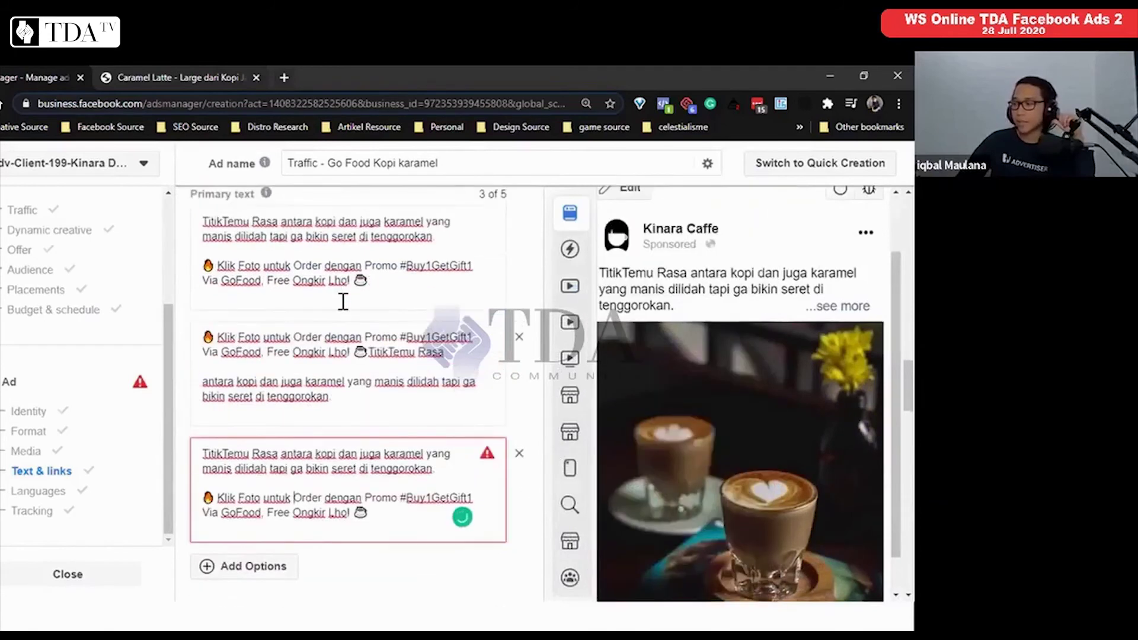
{"action": "scroll", "coordinate": [359, 345], "scroll_direction": "down", "scroll_amount": 2}
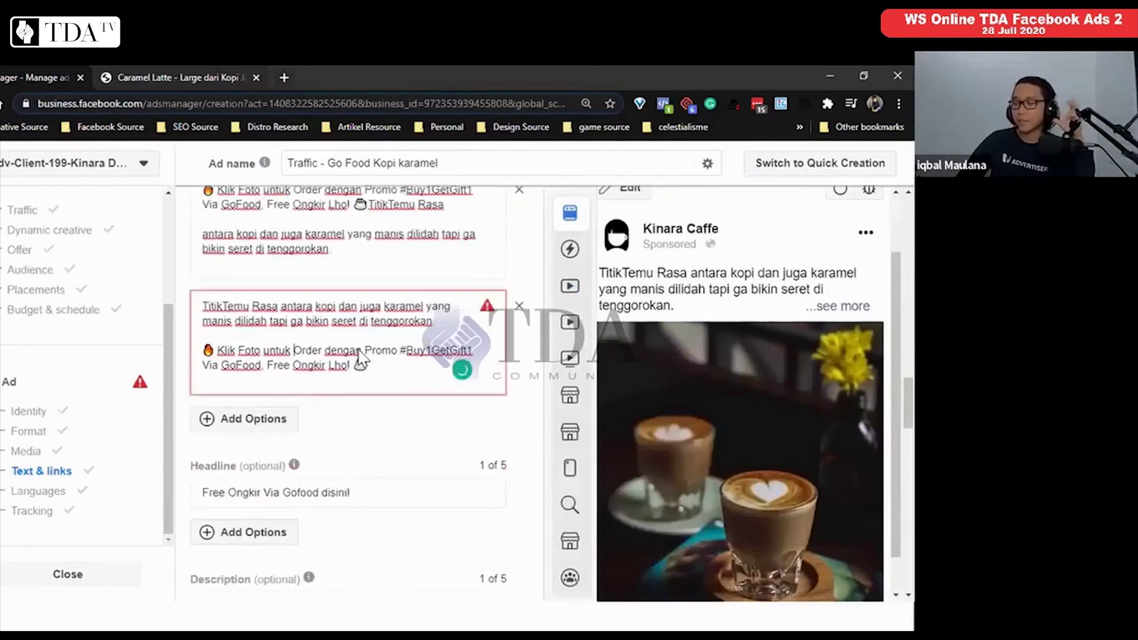
{"action": "scroll", "coordinate": [359, 350], "scroll_direction": "down", "scroll_amount": 3}
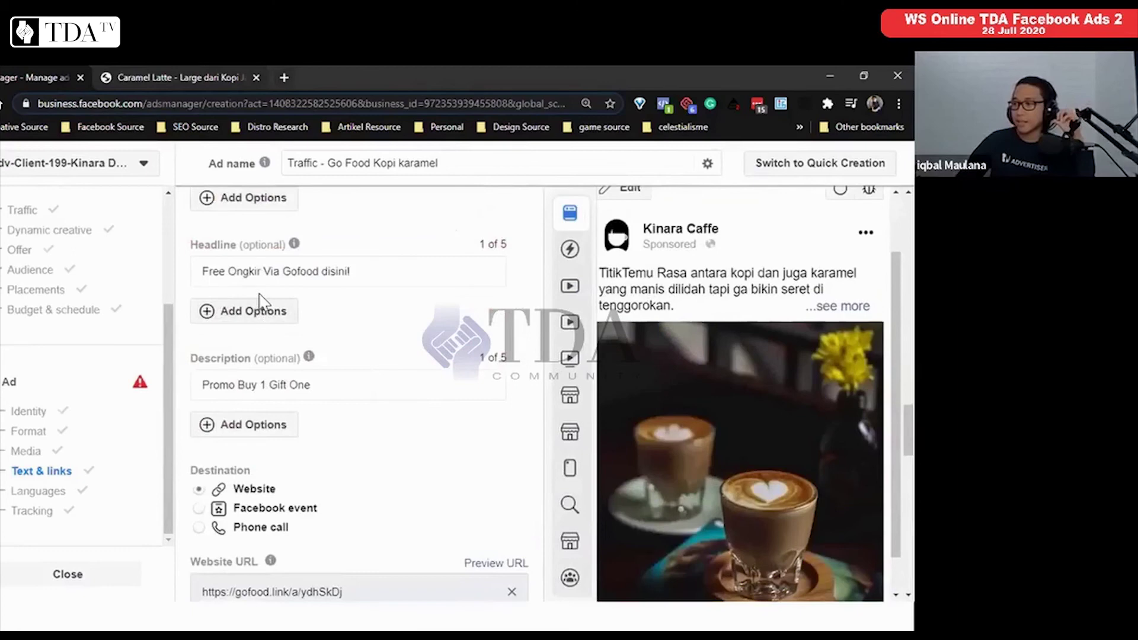
{"action": "scroll", "coordinate": [255, 284], "scroll_direction": "down", "scroll_amount": 1}
{"action": "scroll", "coordinate": [255, 291], "scroll_direction": "up", "scroll_amount": 1}
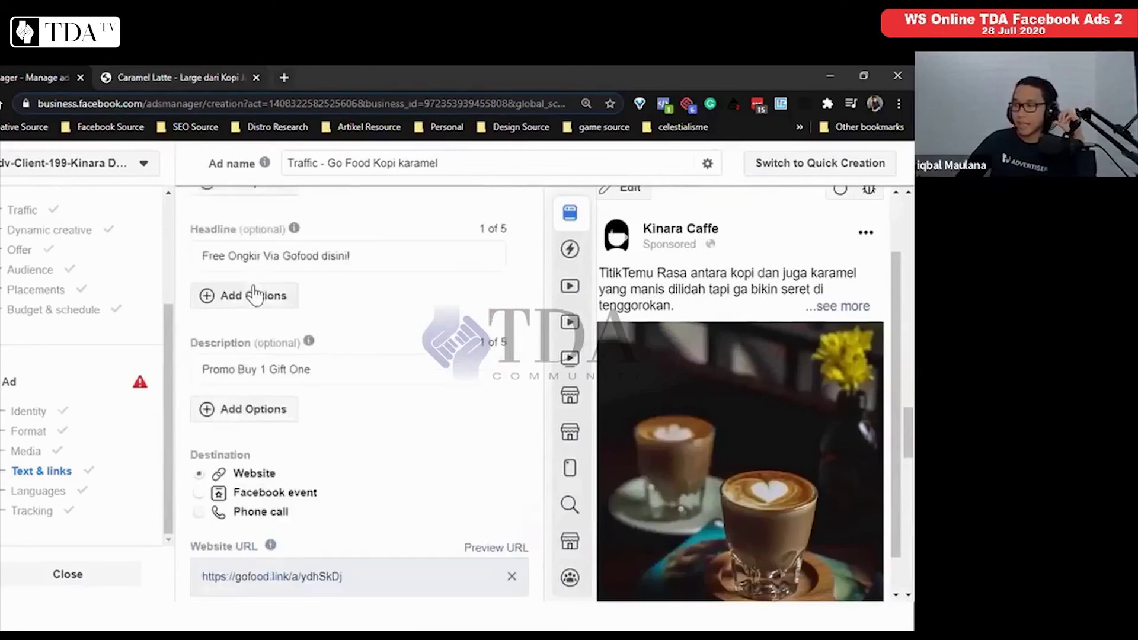
Add a second headline option reading "Gratis Ongkos Kirim Via Gofood".
{"action": "scroll", "coordinate": [254, 295], "scroll_direction": "up", "scroll_amount": 2}
{"action": "mouse_move", "coordinate": [195, 320]}
{"action": "left_click_drag", "start_coordinate": [285, 319], "coordinate": [236, 325]}
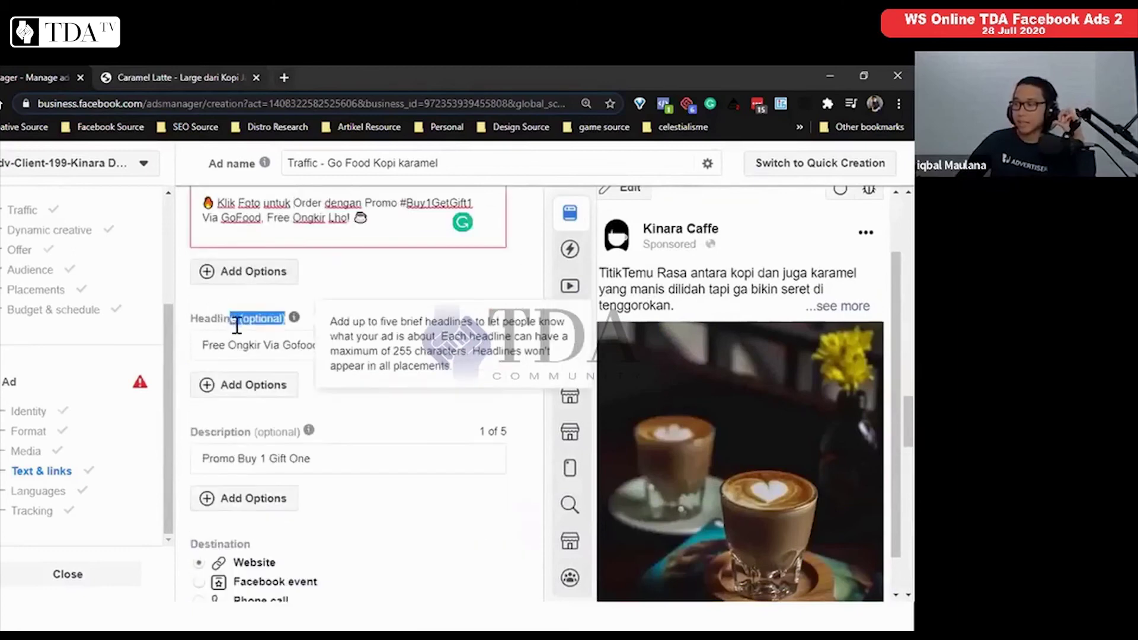
{"action": "left_click", "coordinate": [264, 345]}
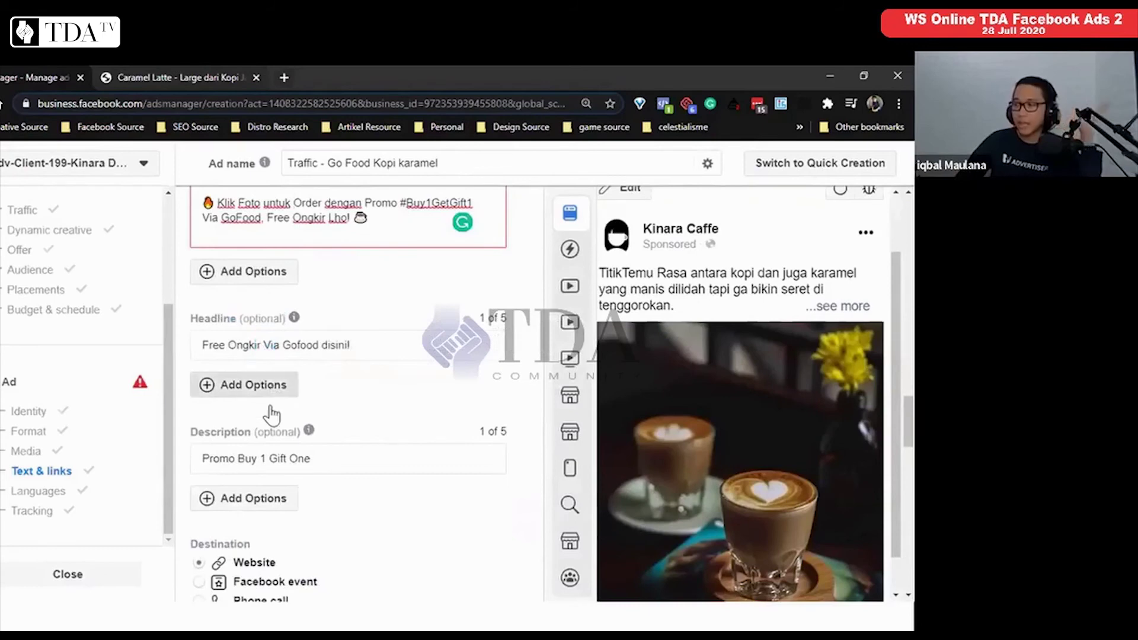
{"action": "left_click", "coordinate": [268, 392]}
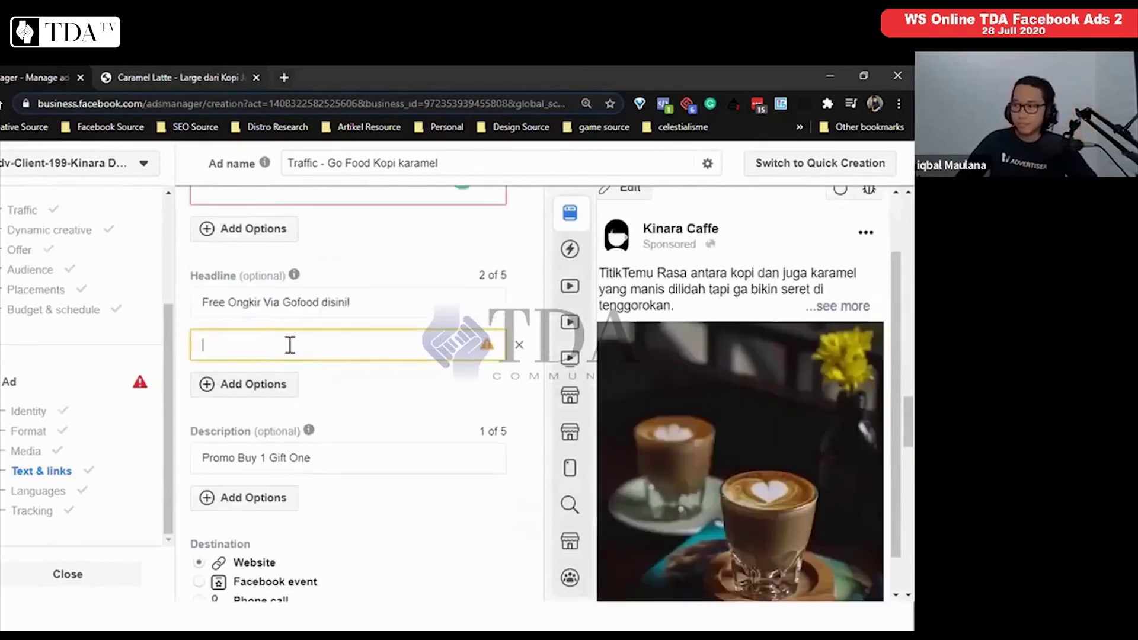
{"action": "type", "text": "Gratis"}
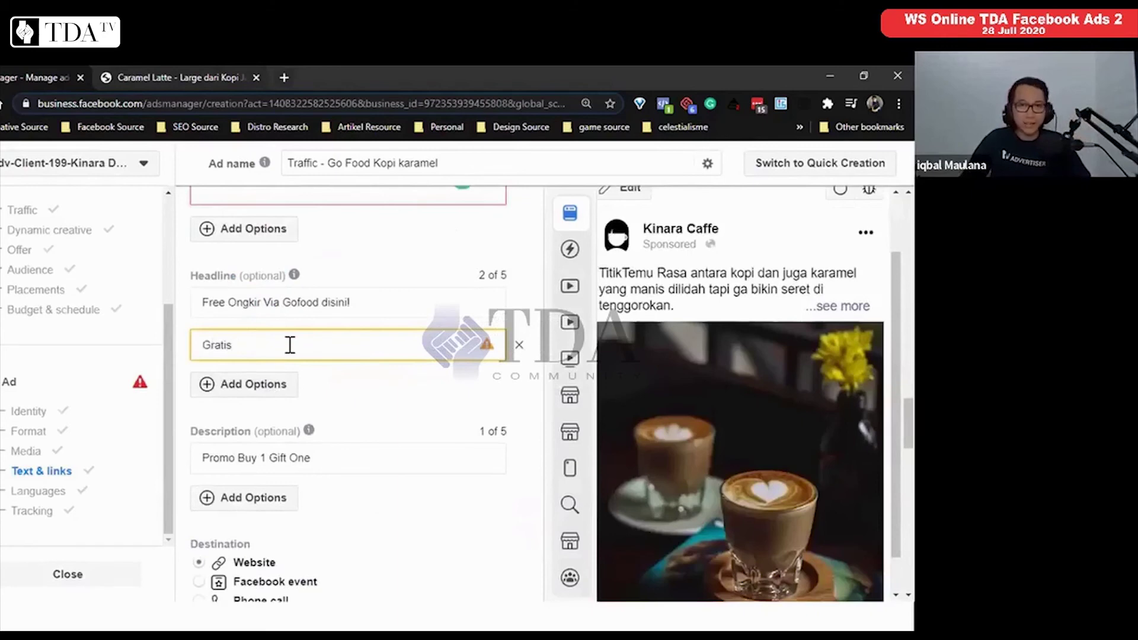
{"action": "type", "text": " Ognkir"}
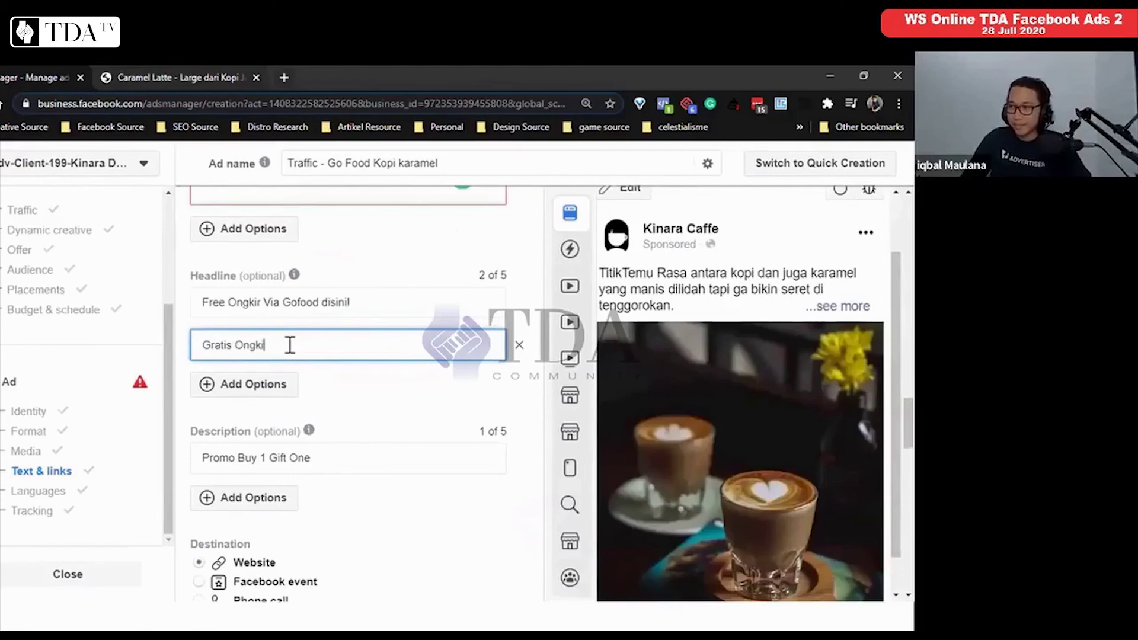
{"action": "type", "text": "s Kirim Via Go"}
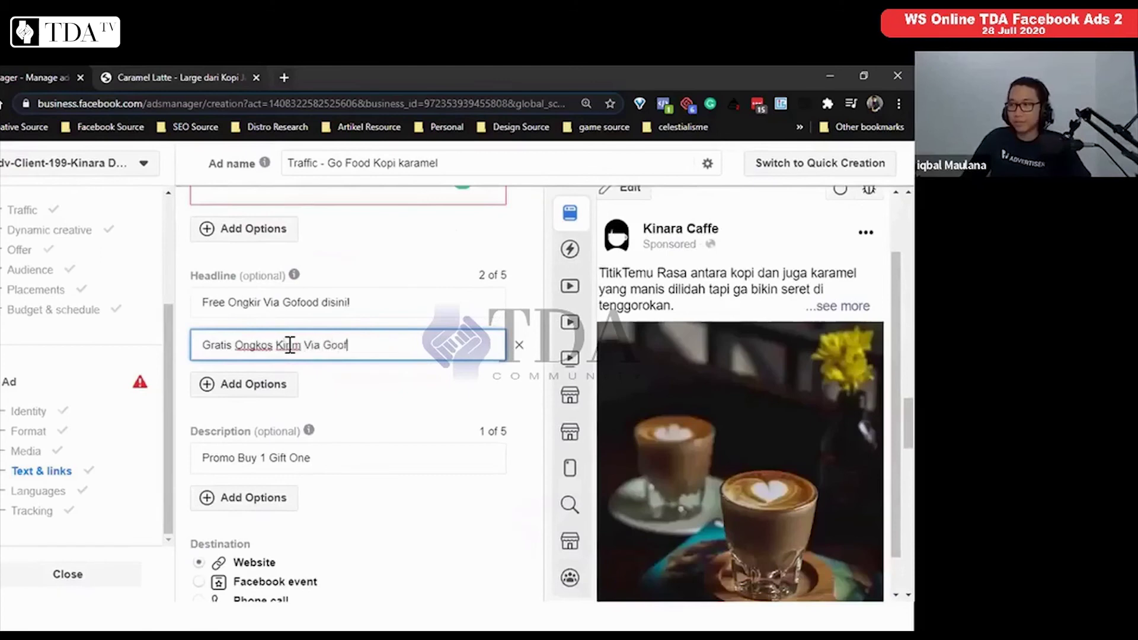
{"action": "type", "text": "food"}
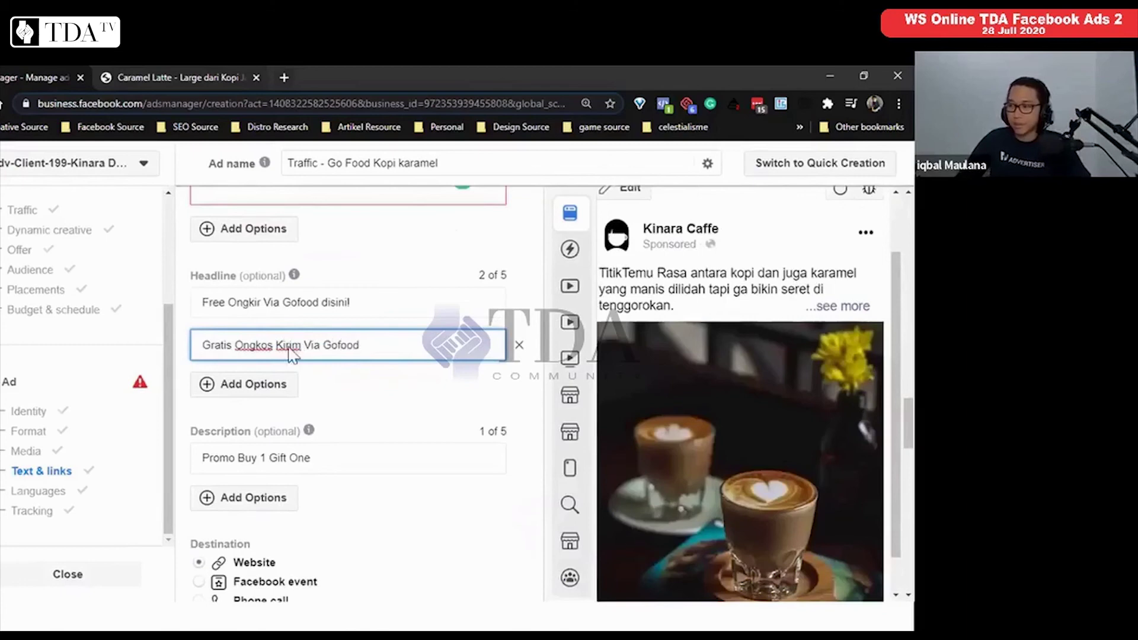
Add a third headline option reading "Buy 1 Gift 1 , Promo Terbatas".
{"action": "left_click", "coordinate": [256, 385]}
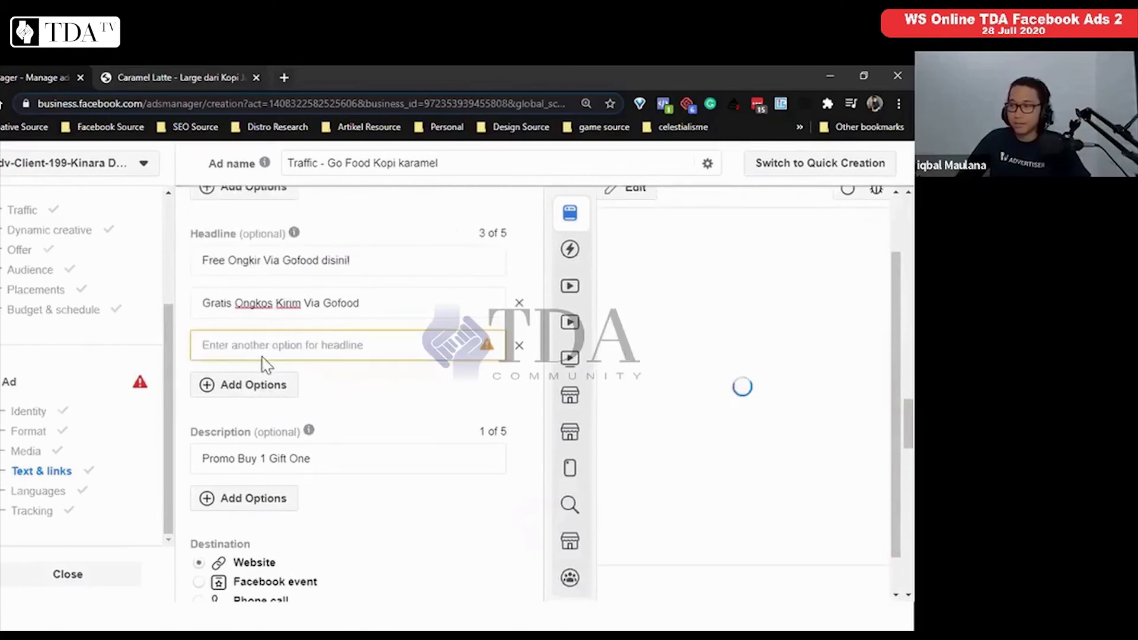
{"action": "type", "text": "Buy 1 "}
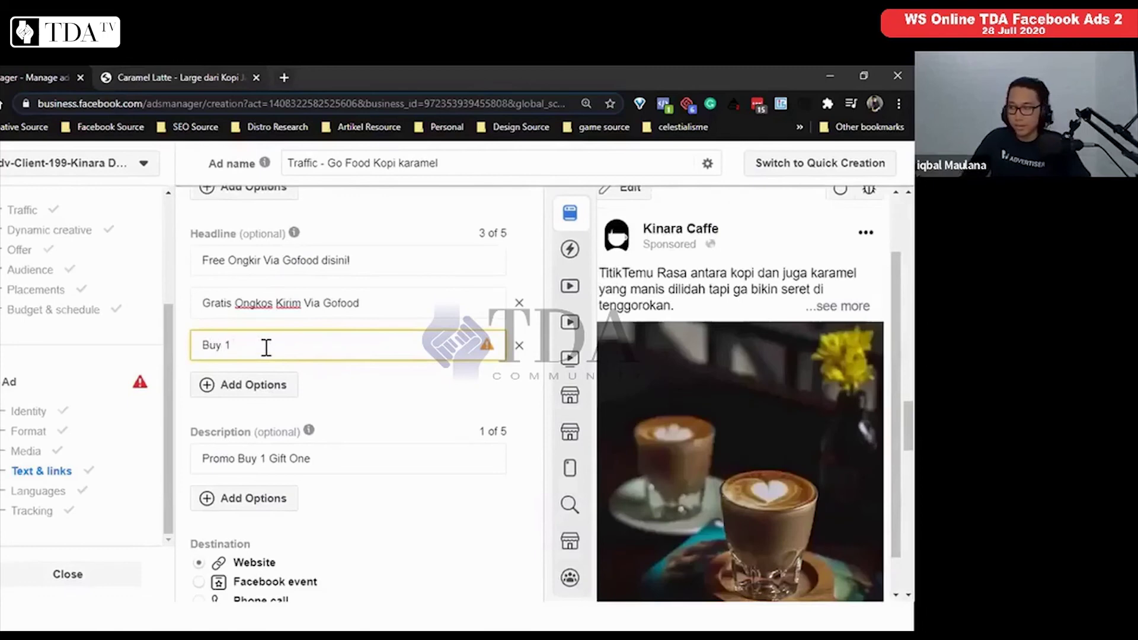
{"action": "type", "text": "Gift 1"}
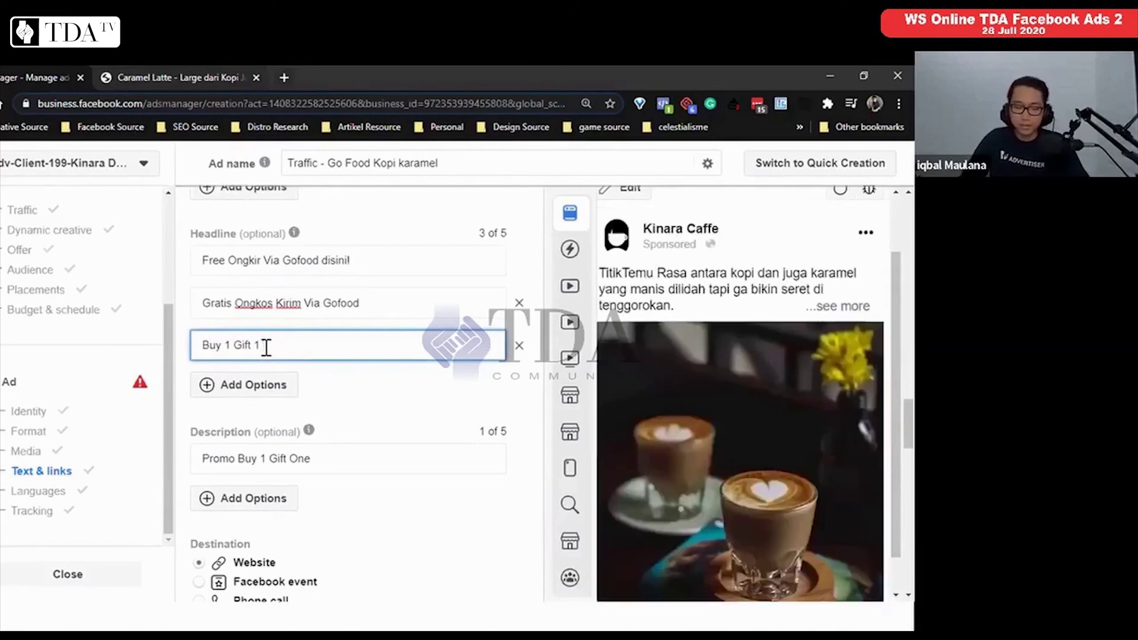
{"action": "type", "text": "Promo Terbatas"}
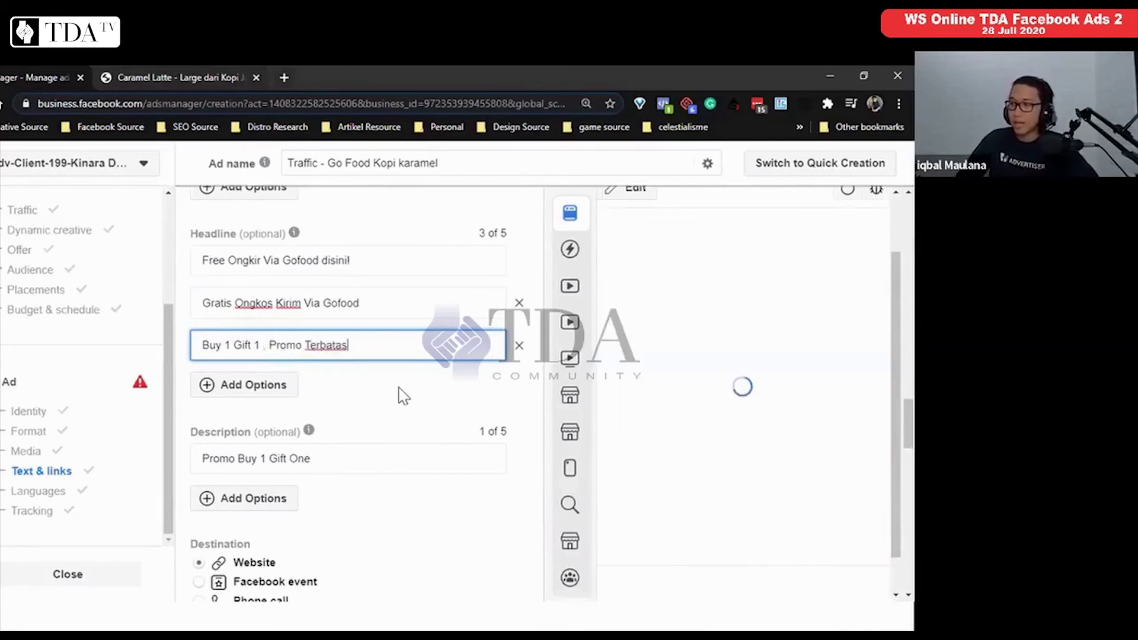
Add a second description option reading "Penawaran Terbatas".
{"action": "scroll", "coordinate": [355, 391], "scroll_direction": "down", "scroll_amount": 1}
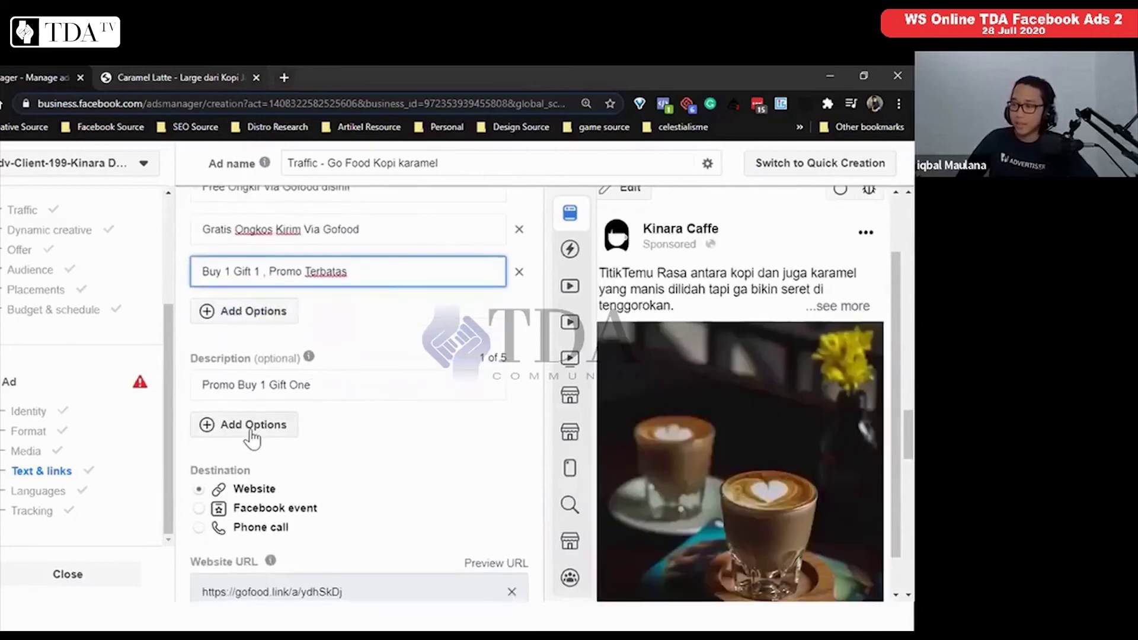
{"action": "scroll", "coordinate": [255, 415], "scroll_direction": "down", "scroll_amount": 1}
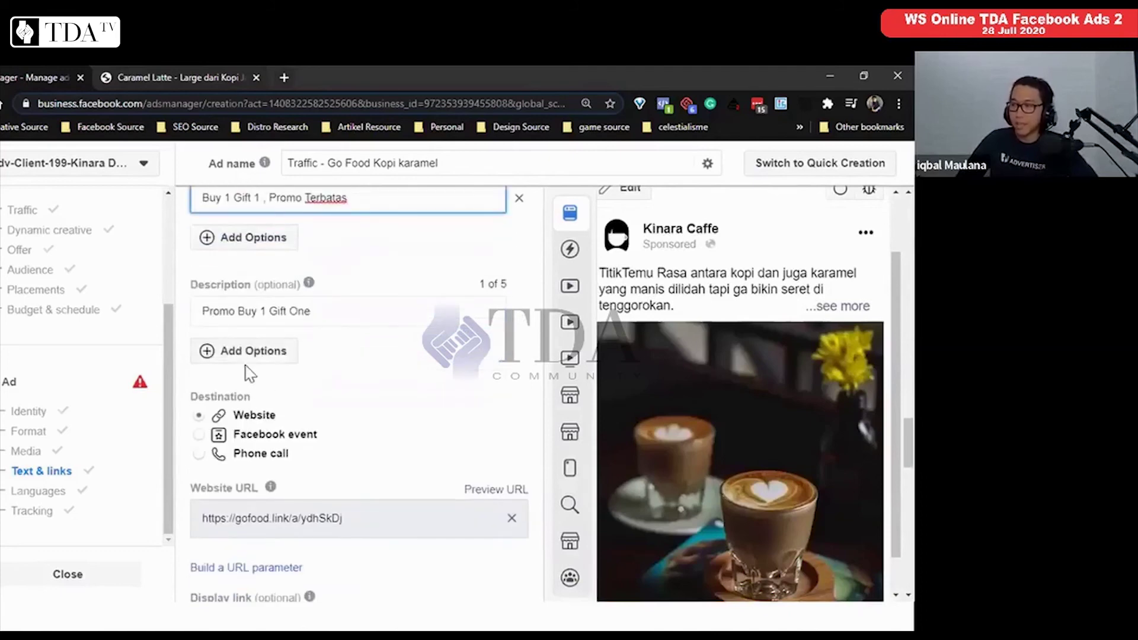
{"action": "left_click", "coordinate": [261, 356]}
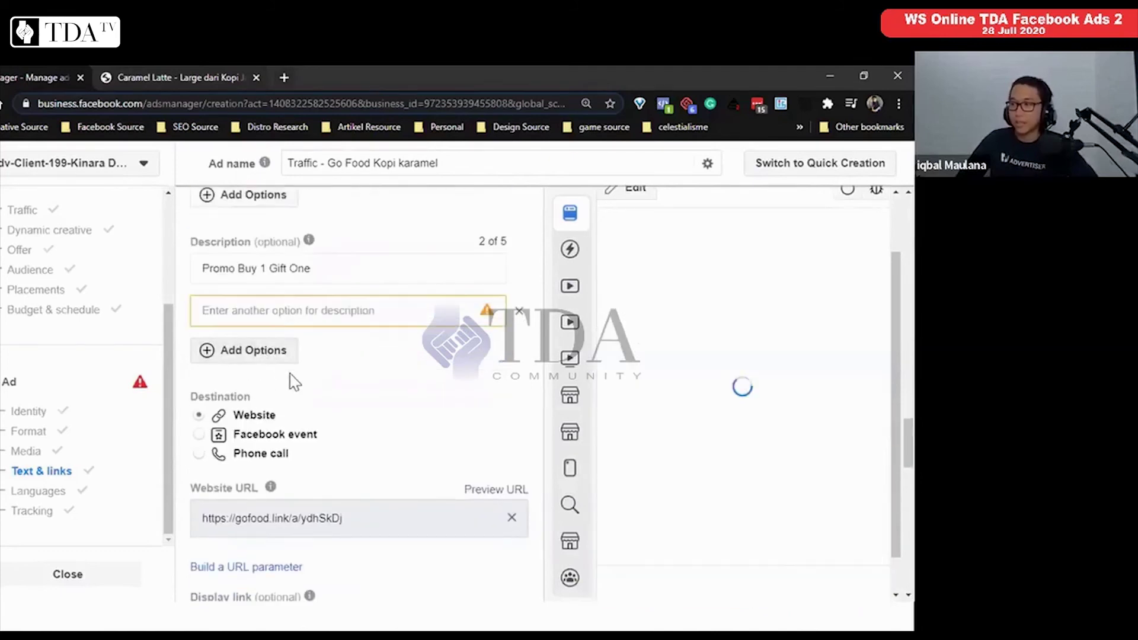
{"action": "left_click", "coordinate": [281, 306]}
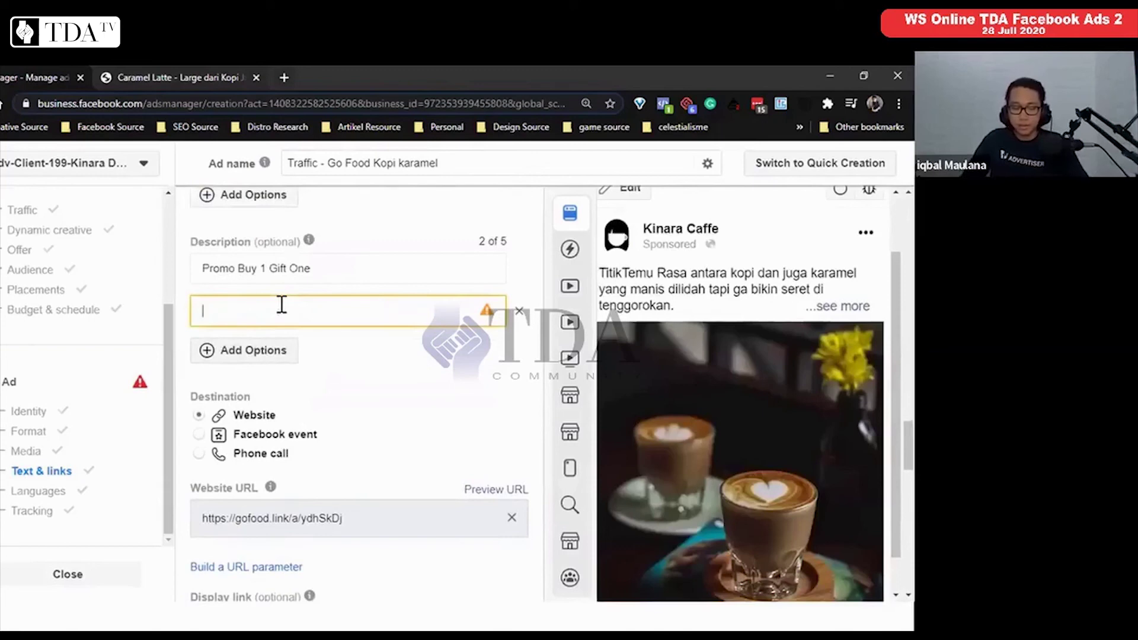
{"action": "type", "text": "Penawaran Tb"}
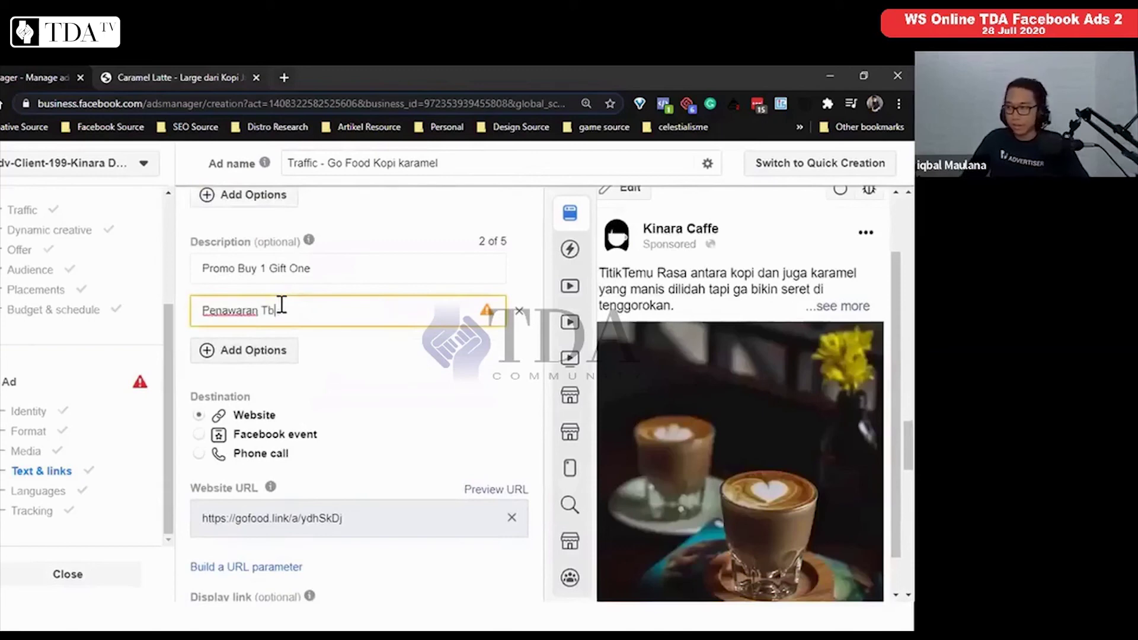
{"action": "key", "text": "BackSpace"}
{"action": "type", "text": "erbatas"}
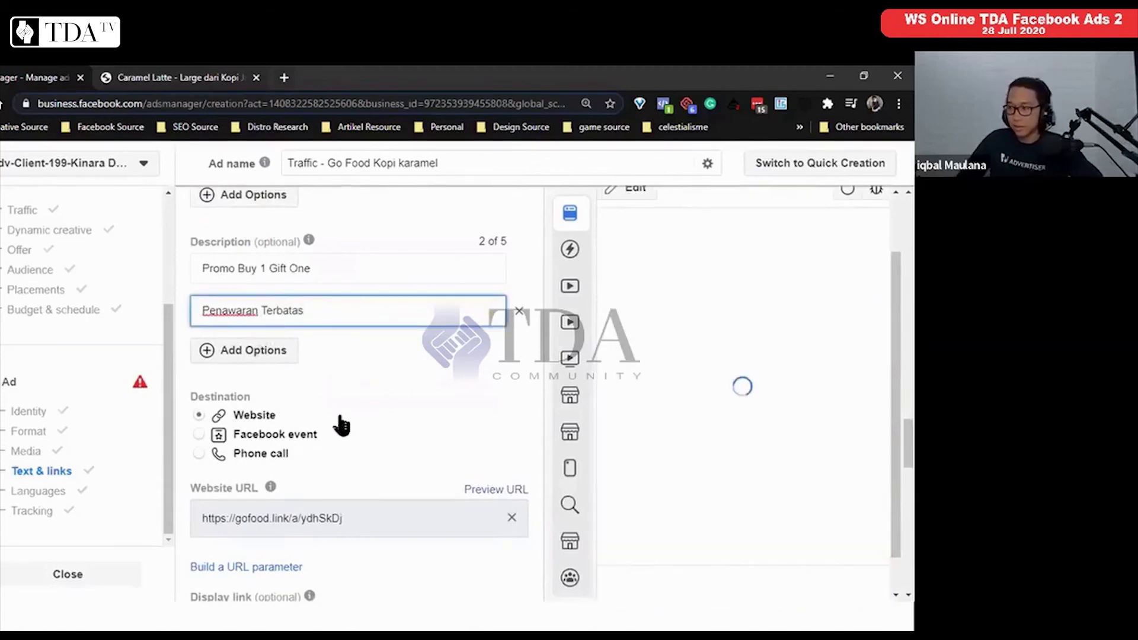
Preview the ad variations built from the text, headline and description options, and close the preview.
{"action": "scroll", "coordinate": [347, 418], "scroll_direction": "down", "scroll_amount": 4}
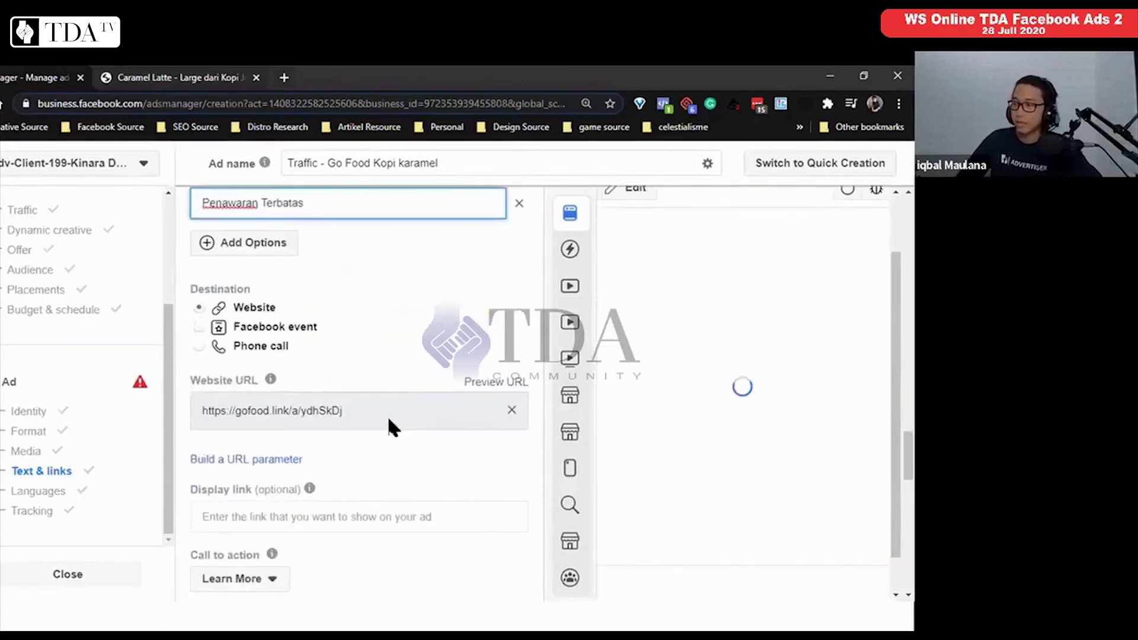
{"action": "scroll", "coordinate": [460, 401], "scroll_direction": "up", "scroll_amount": 10}
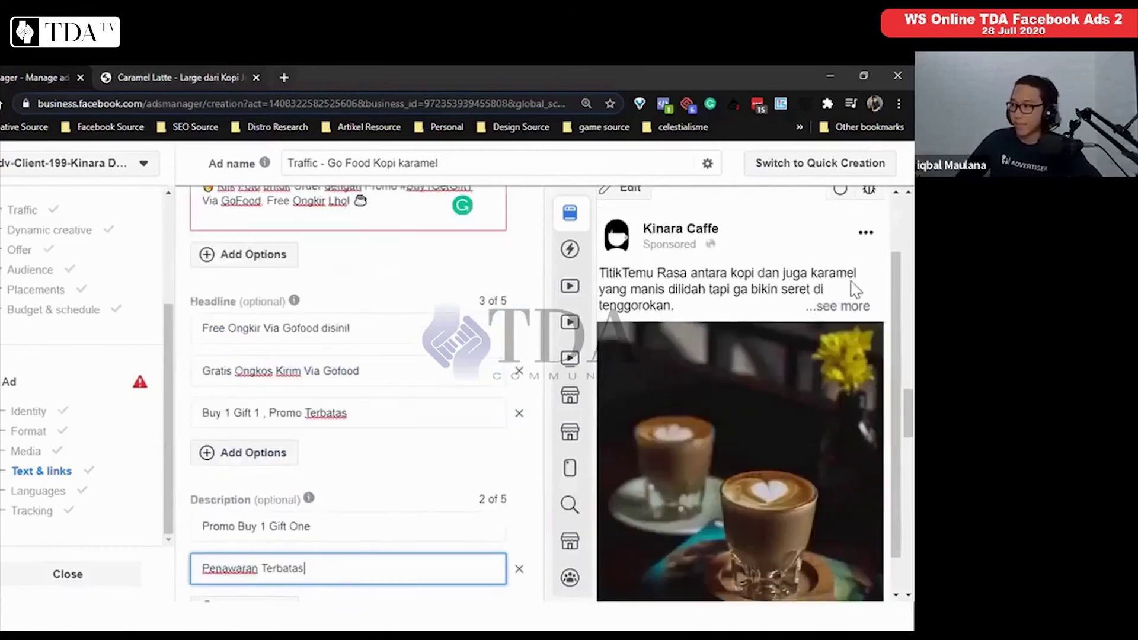
{"action": "scroll", "coordinate": [895, 249], "scroll_direction": "up", "scroll_amount": 3}
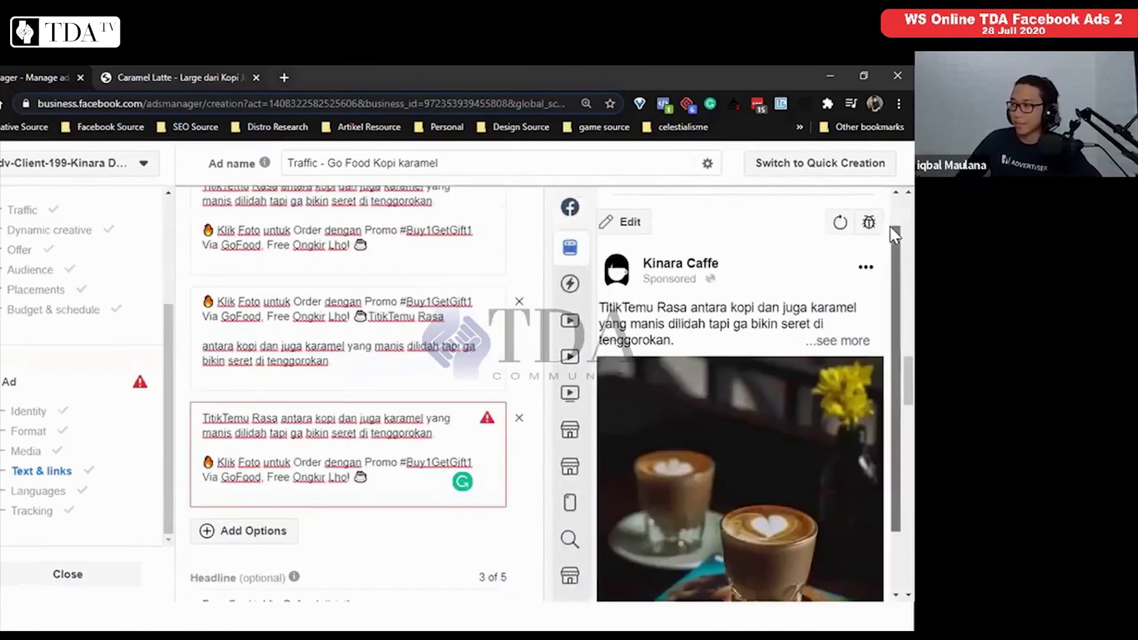
{"action": "left_click", "coordinate": [762, 213]}
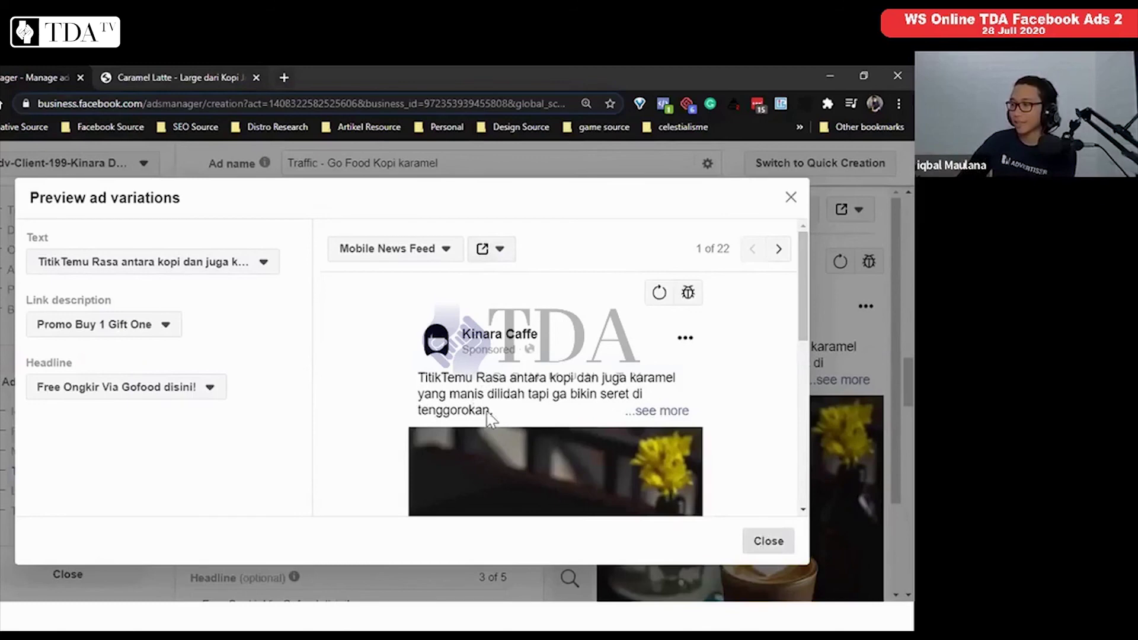
{"action": "key", "text": "Escape"}
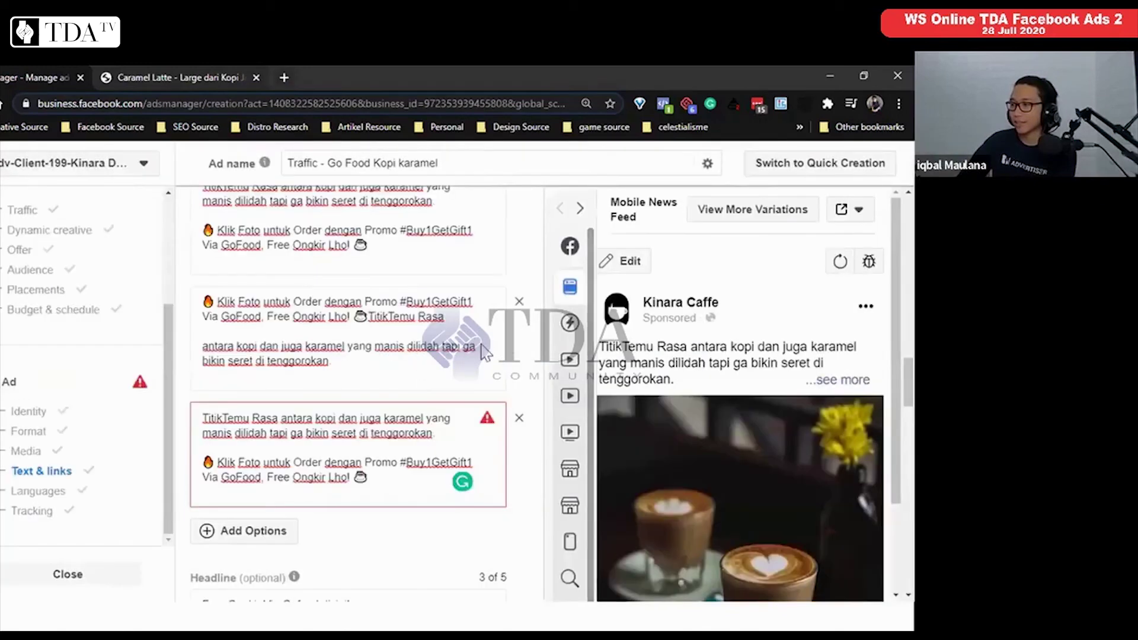
Clear all the text from the third primary text option.
{"action": "scroll", "coordinate": [484, 353], "scroll_direction": "down", "scroll_amount": 1}
{"action": "left_click_drag", "start_coordinate": [202, 418], "coordinate": [191, 354]}
{"action": "key", "text": "BackSpace"}
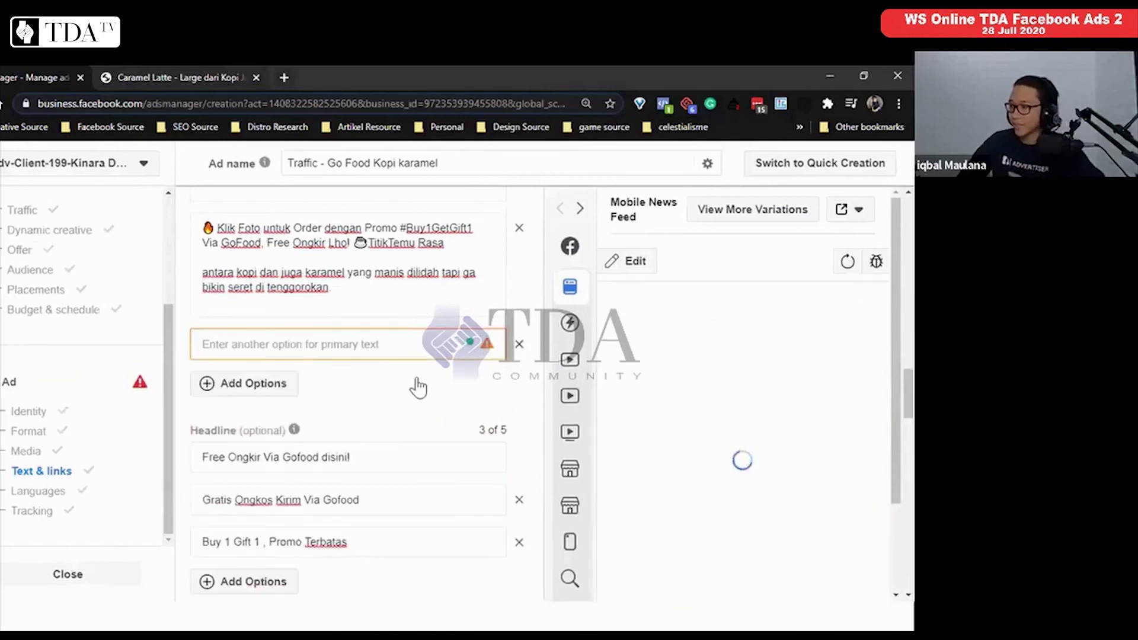
Review the ad's headline, description and website URL entries, and look through the available call to action choices.
{"action": "scroll", "coordinate": [444, 407], "scroll_direction": "down", "scroll_amount": 4}
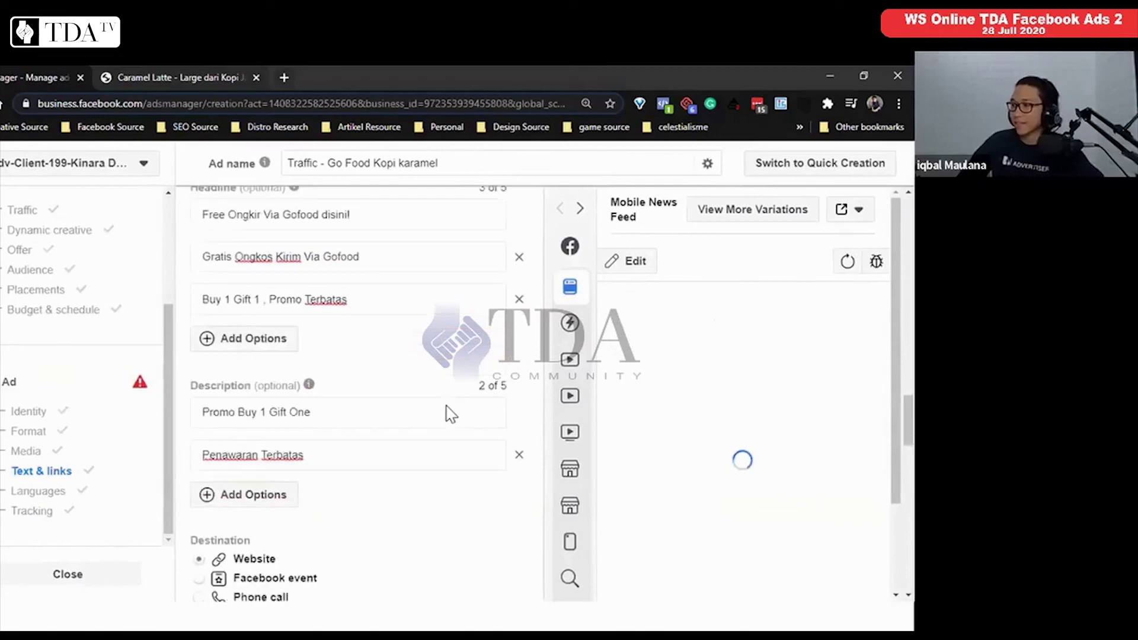
{"action": "scroll", "coordinate": [290, 422], "scroll_direction": "down", "scroll_amount": 4}
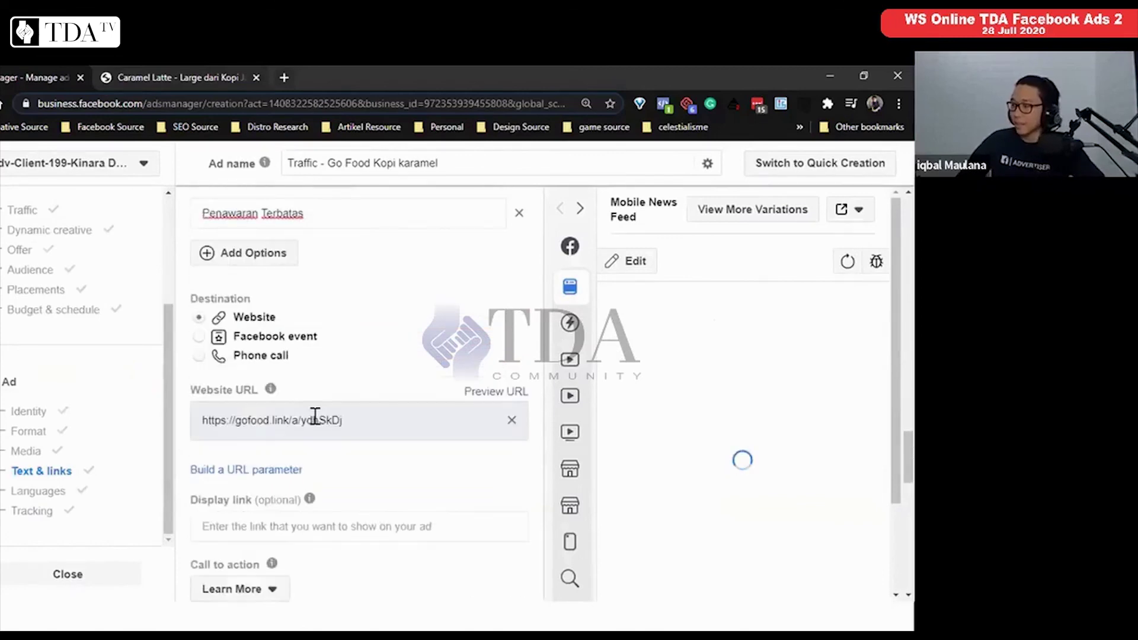
{"action": "scroll", "coordinate": [279, 380], "scroll_direction": "down", "scroll_amount": 2}
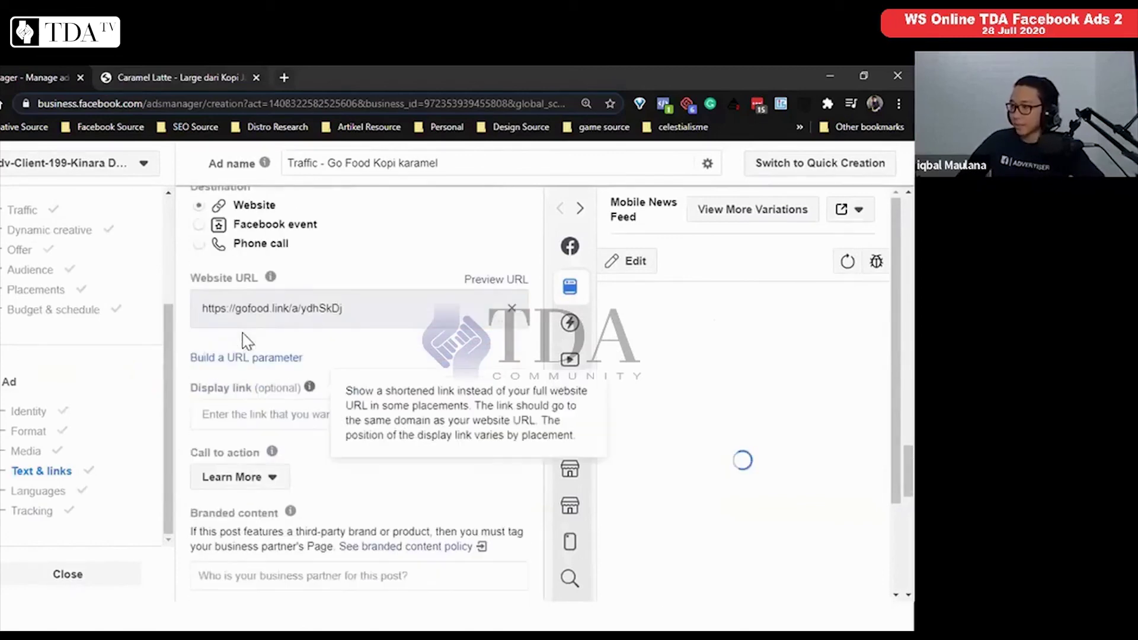
{"action": "scroll", "coordinate": [248, 342], "scroll_direction": "down", "scroll_amount": 1}
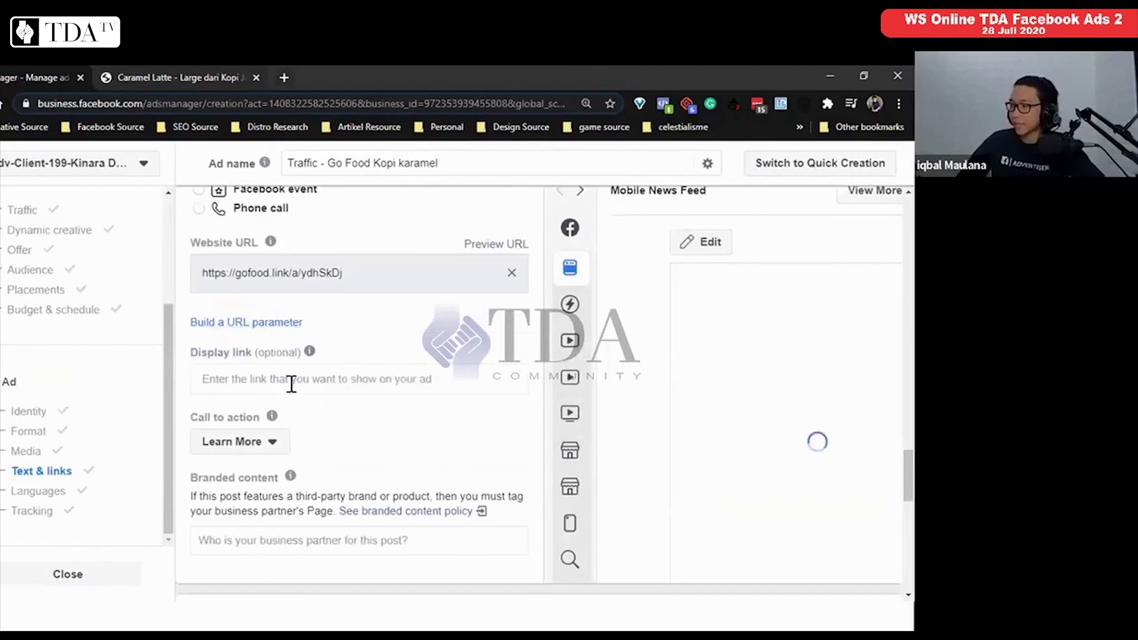
{"action": "left_click", "coordinate": [254, 455]}
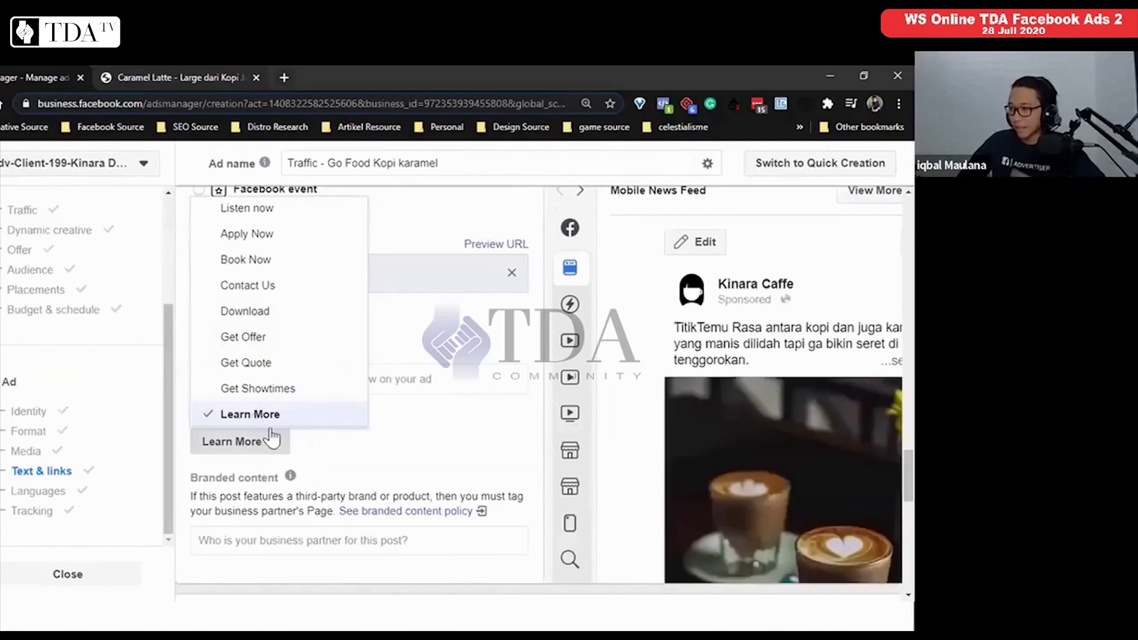
{"action": "left_click", "coordinate": [344, 453]}
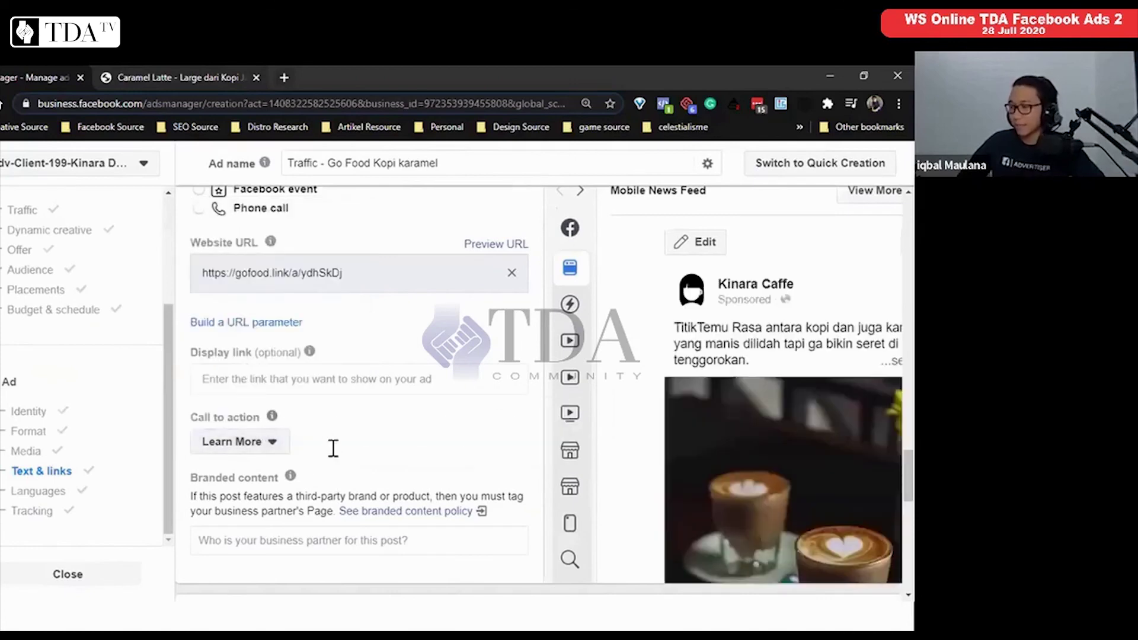
Confirm the finished Traffic - Go Food Kopi karamel ad to submit it for publishing.
{"action": "scroll", "coordinate": [338, 466], "scroll_direction": "down", "scroll_amount": 5}
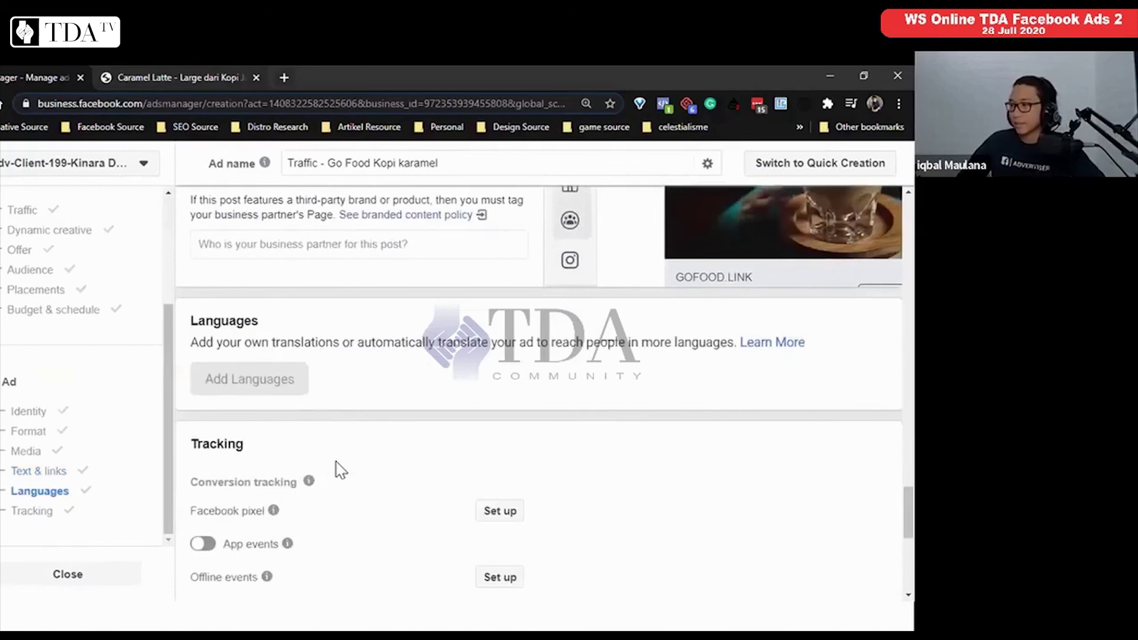
{"action": "scroll", "coordinate": [259, 342], "scroll_direction": "down", "scroll_amount": 4}
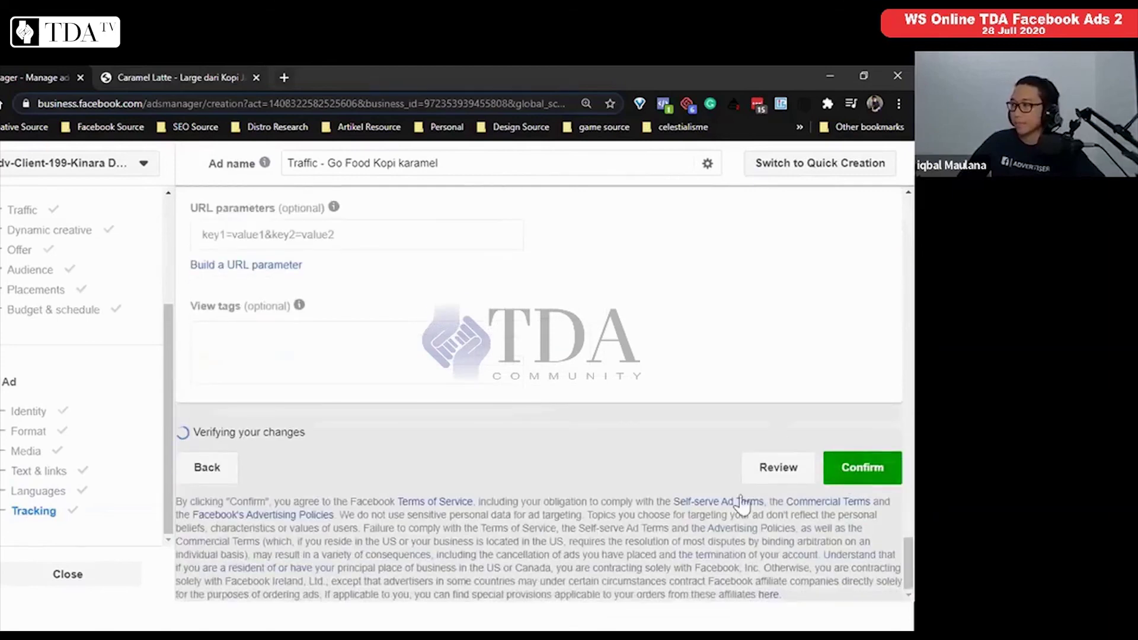
{"action": "left_click", "coordinate": [865, 473]}
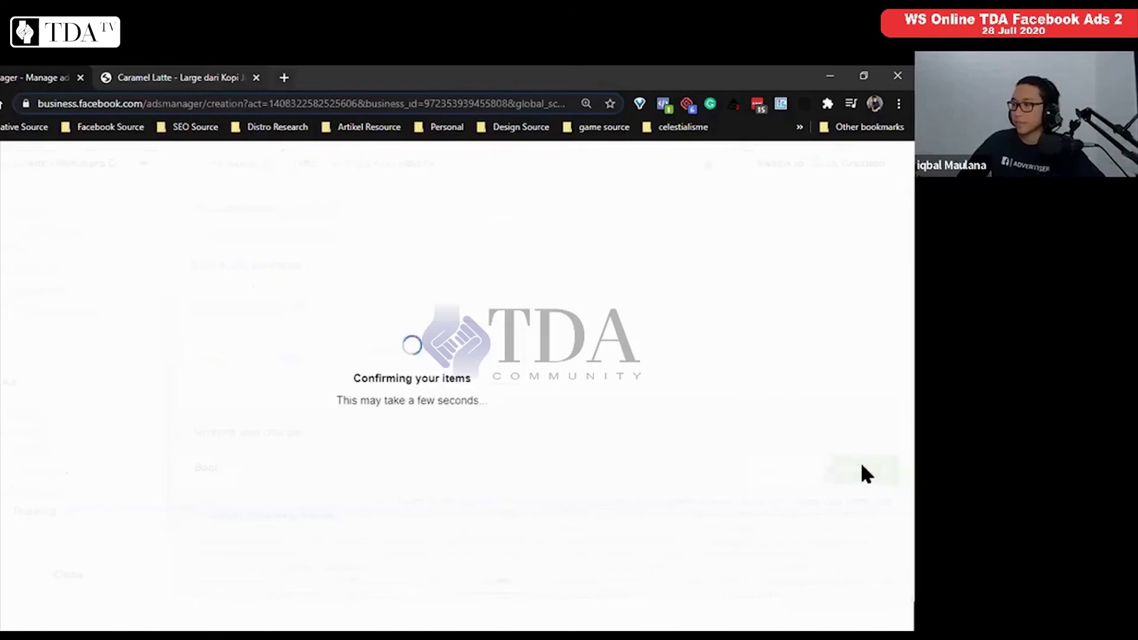